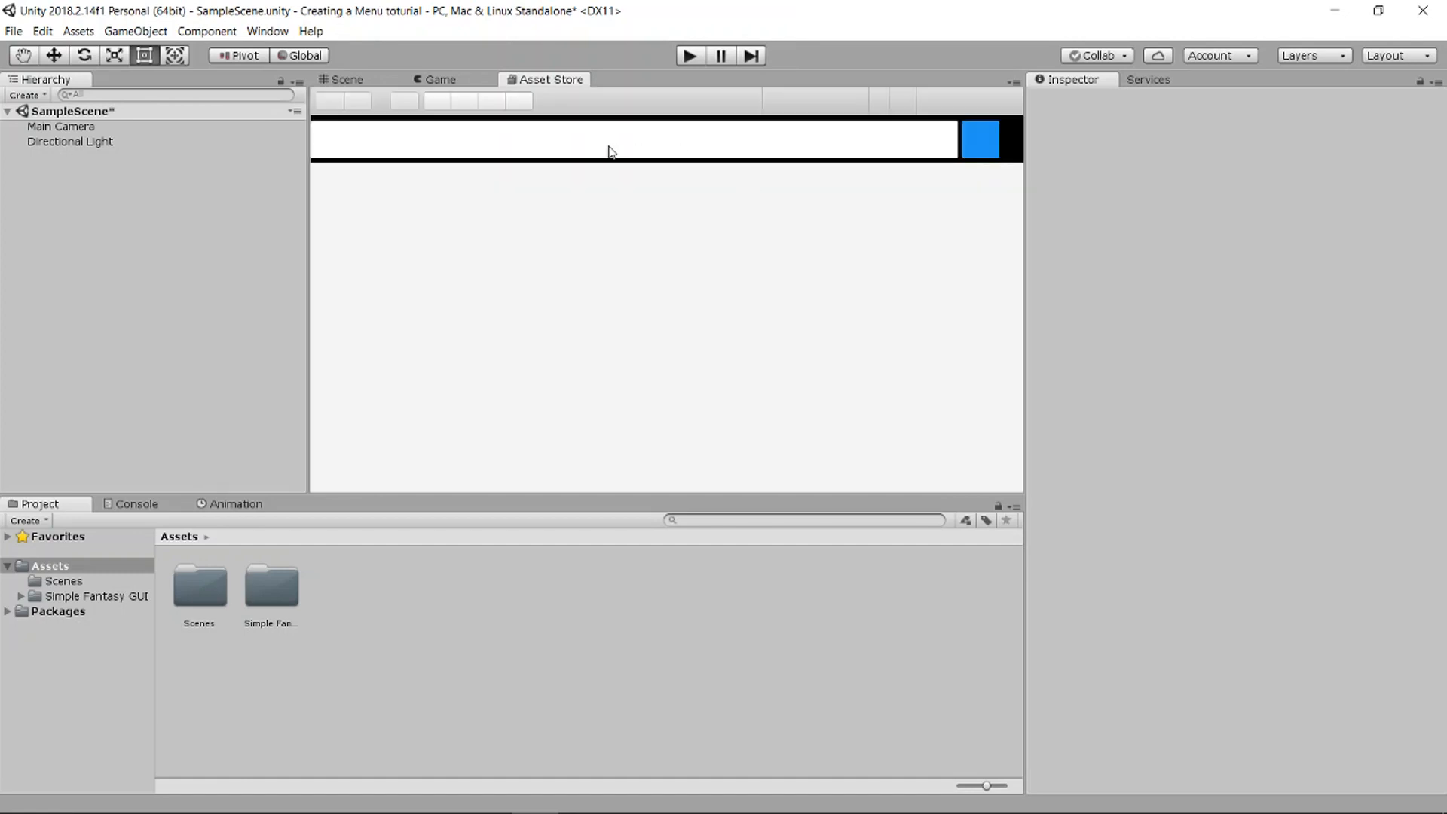
# Step: Search the Asset Store for "simple fant" and open the page of the SIMPLE FANTASY GUI package
pyautogui.click(613, 137)
pyautogui.write('si')
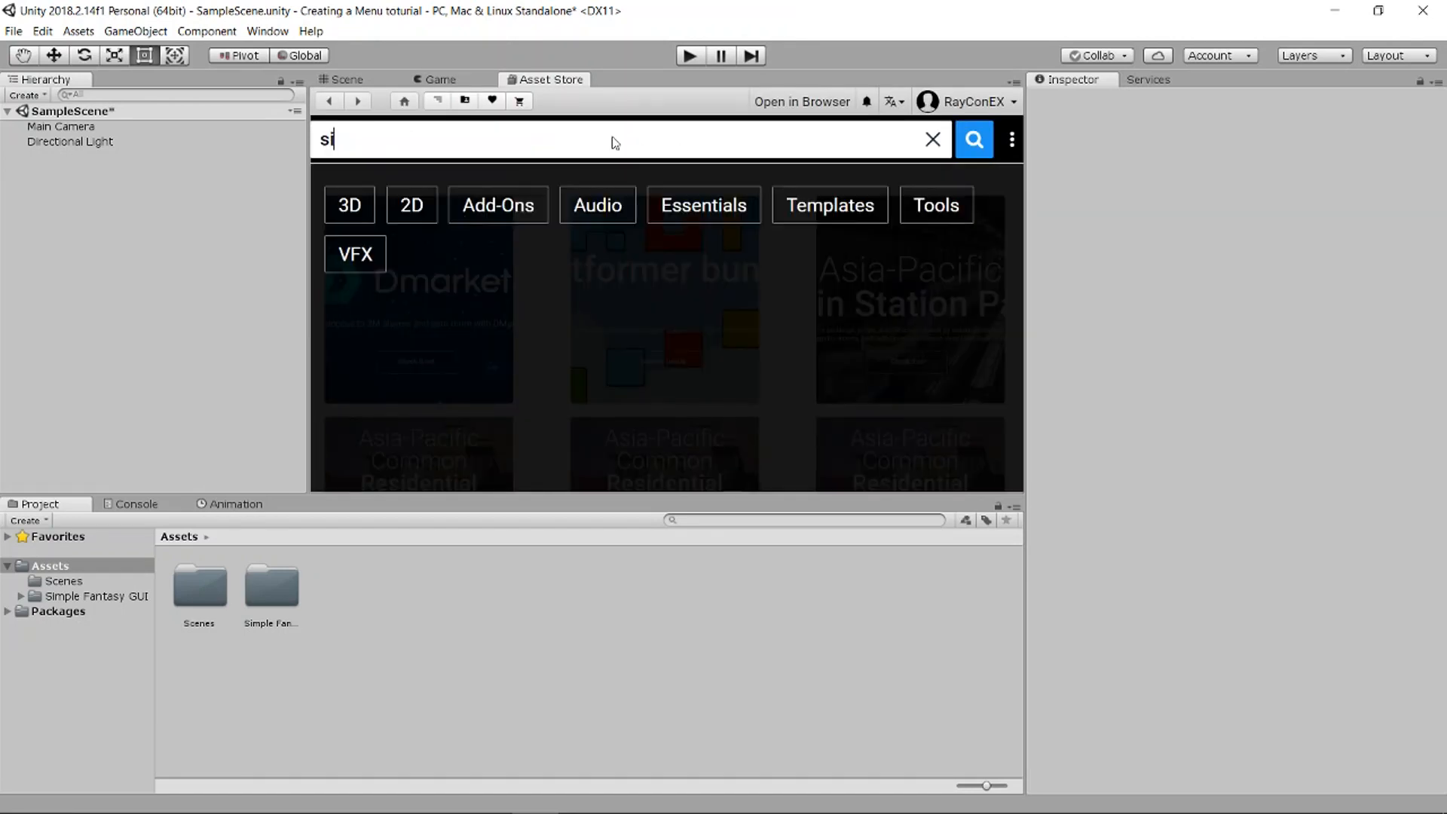
pyautogui.write('mple fant')
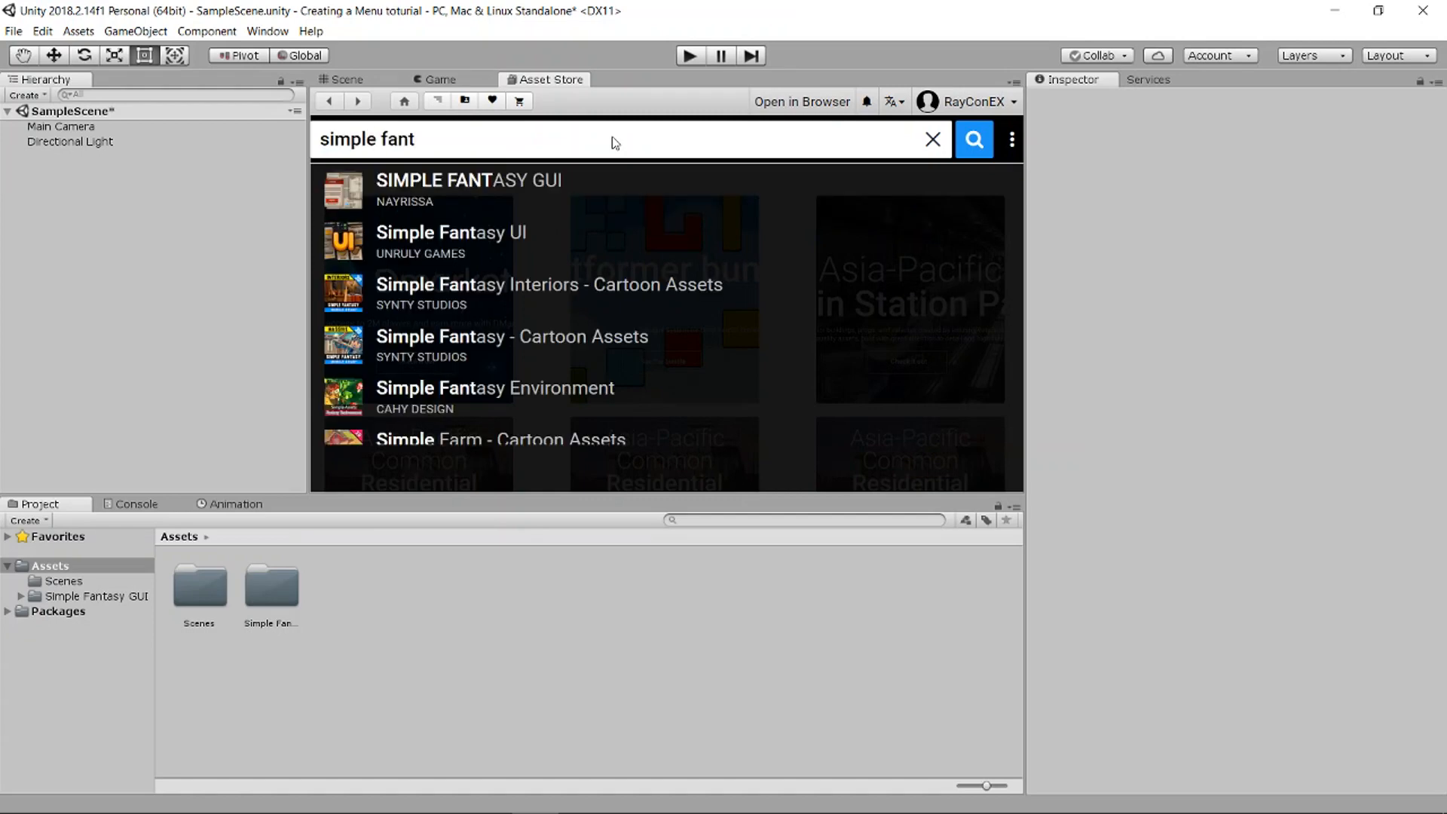
pyautogui.click(586, 196)
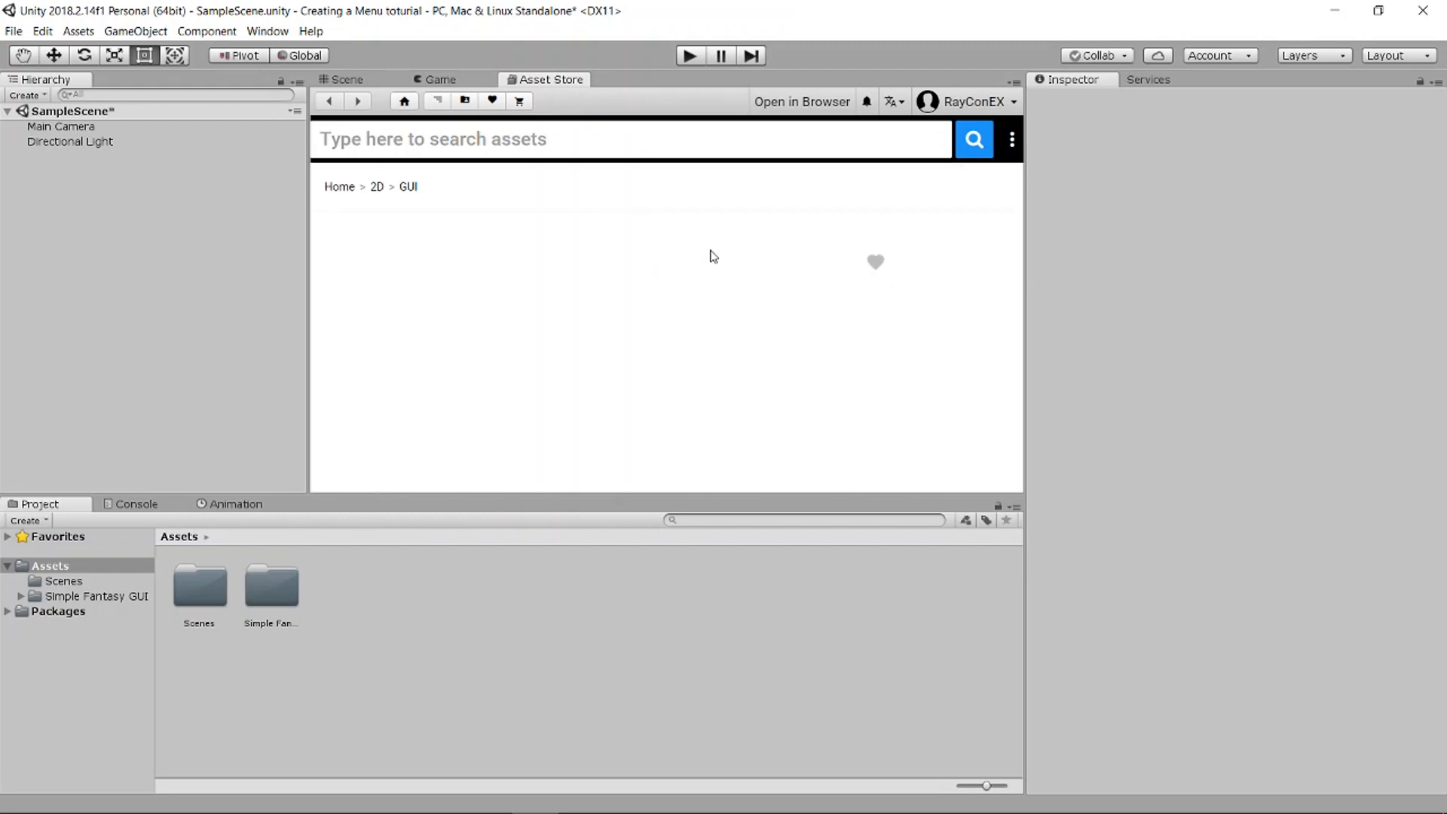
pyautogui.scroll(-5, 706, 252)
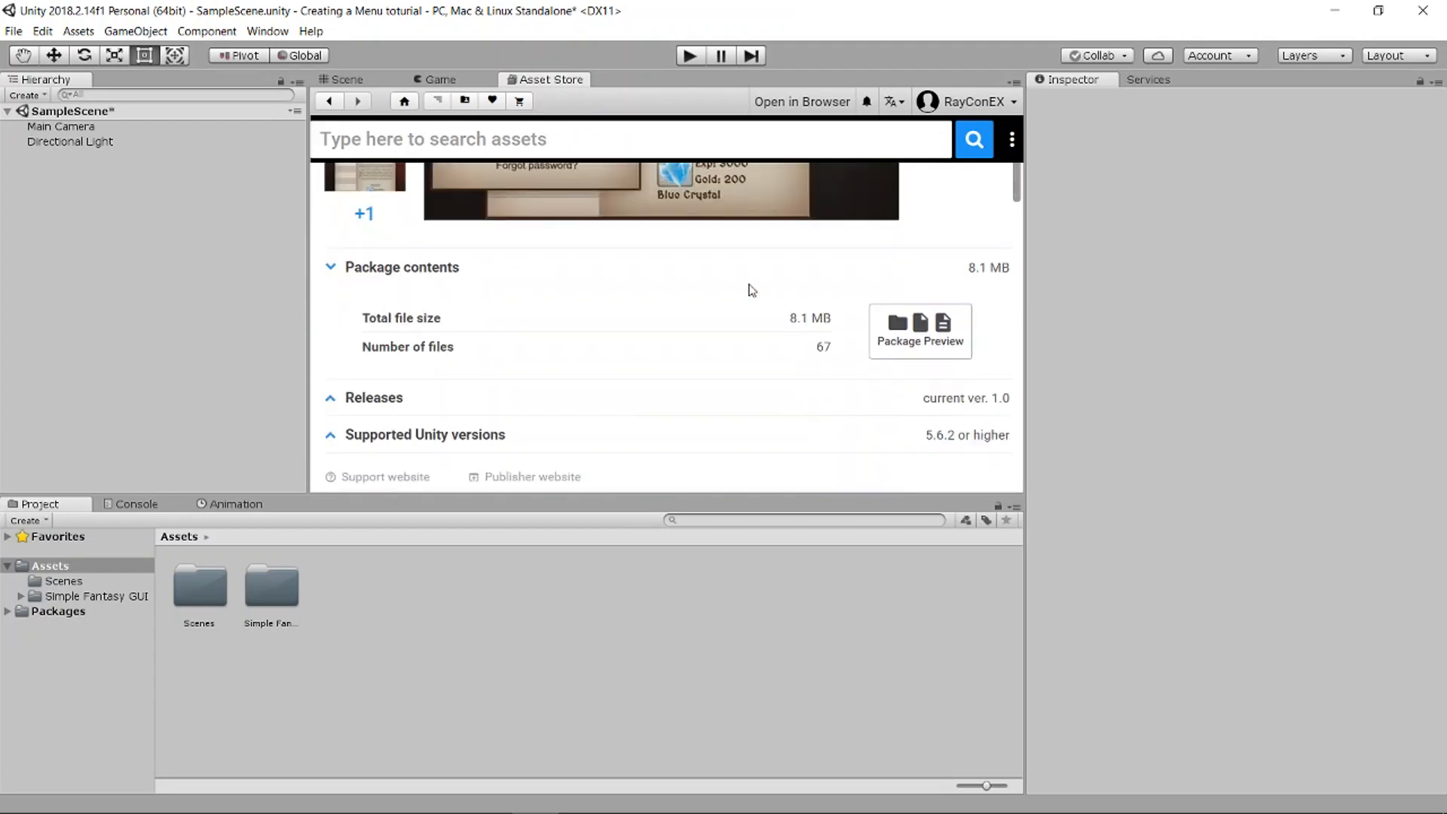
pyautogui.scroll(-5, 723, 298)
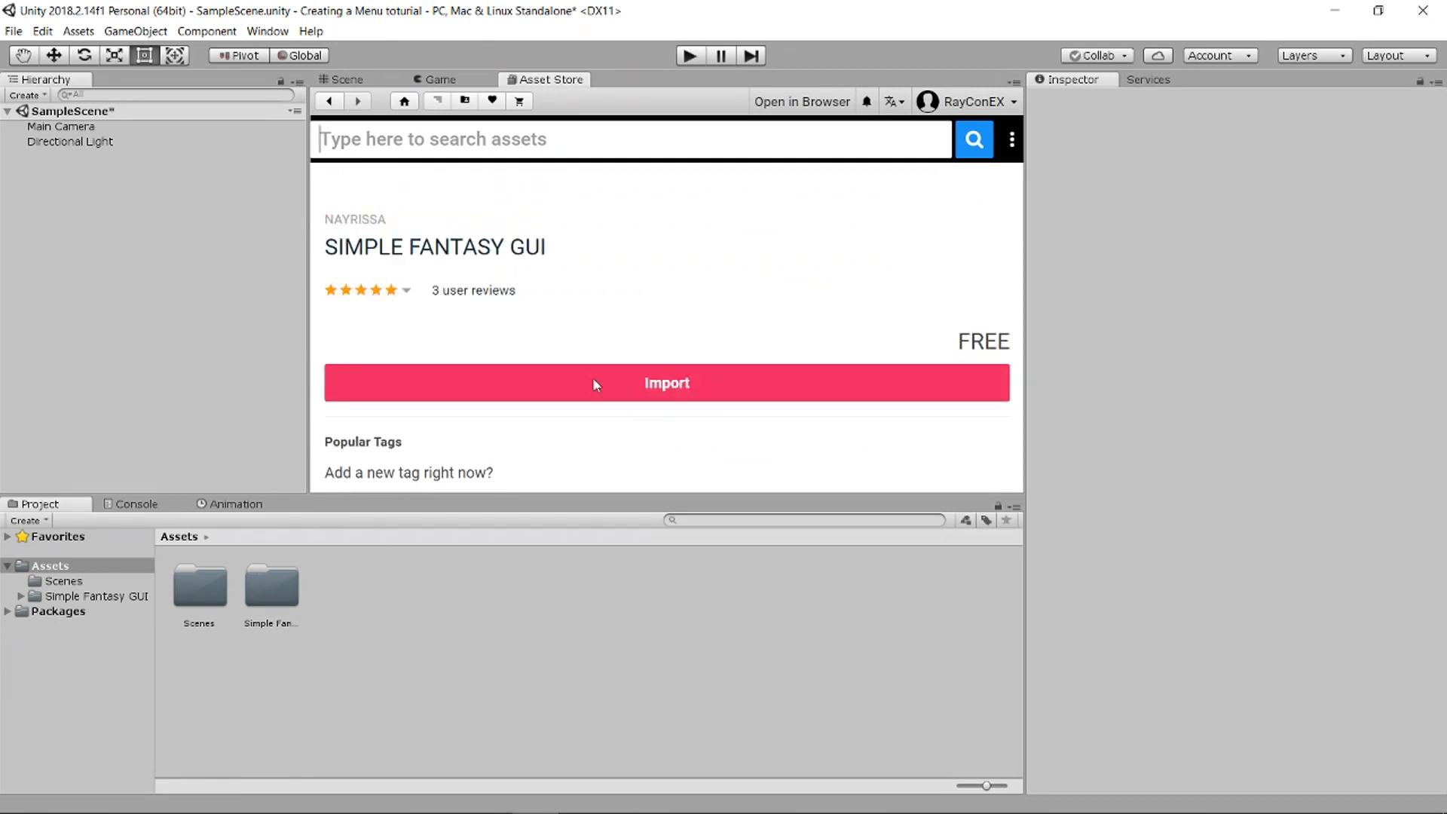
# Step: Add a new Camera object to the sample scene and rename it "UI camera"
pyautogui.click(355, 80)
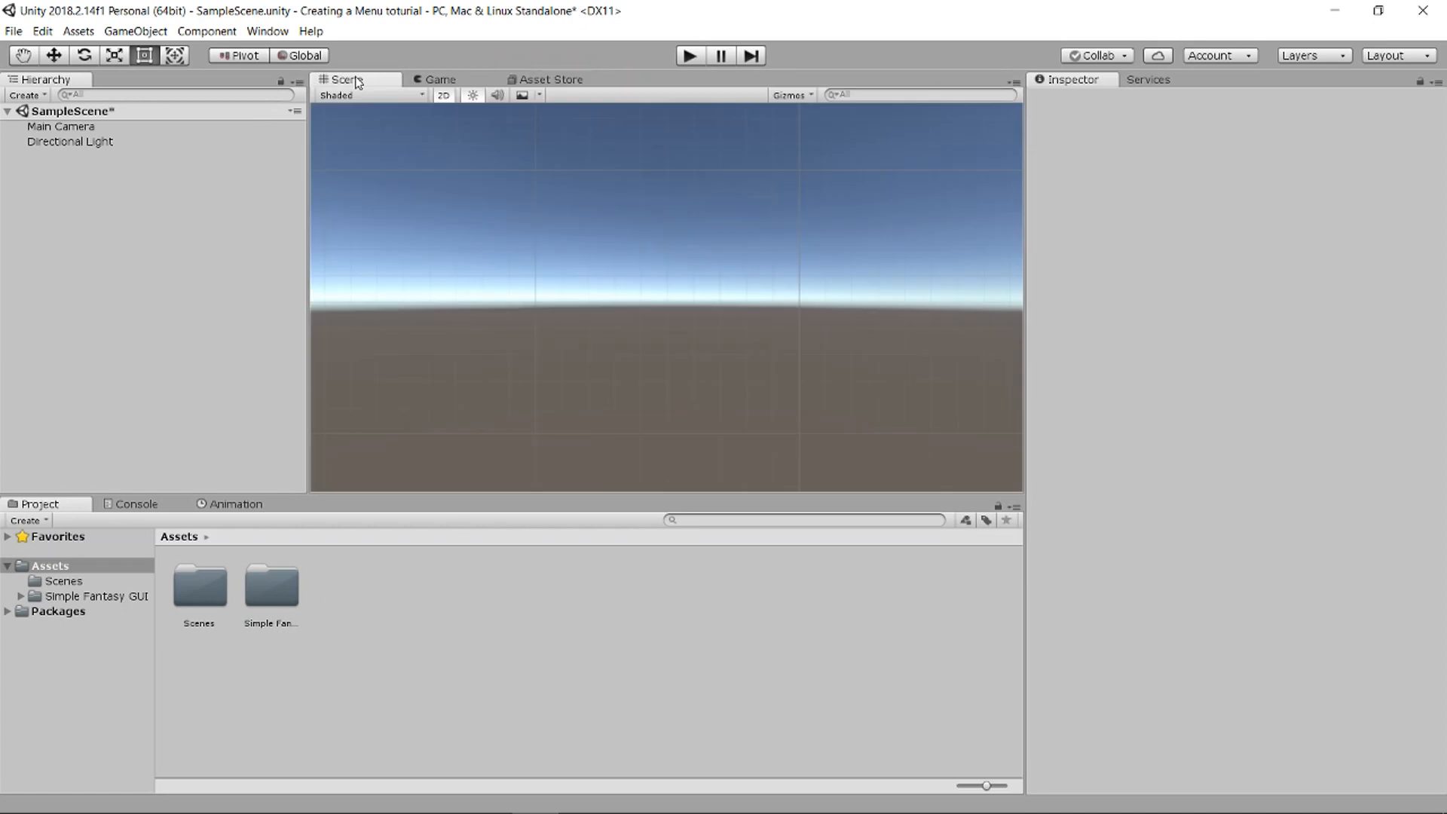
pyautogui.rightClick(66, 200)
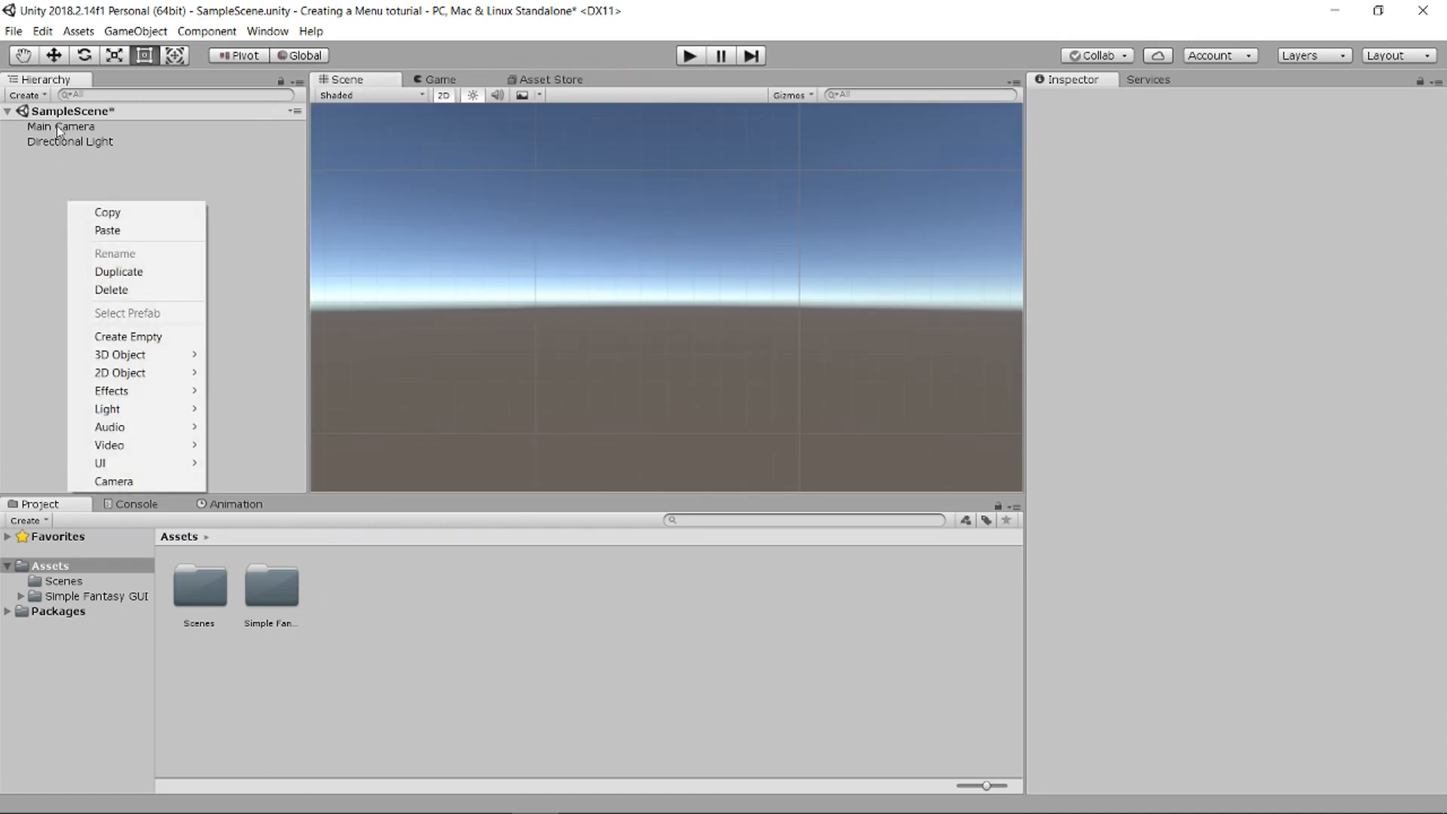
pyautogui.click(151, 479)
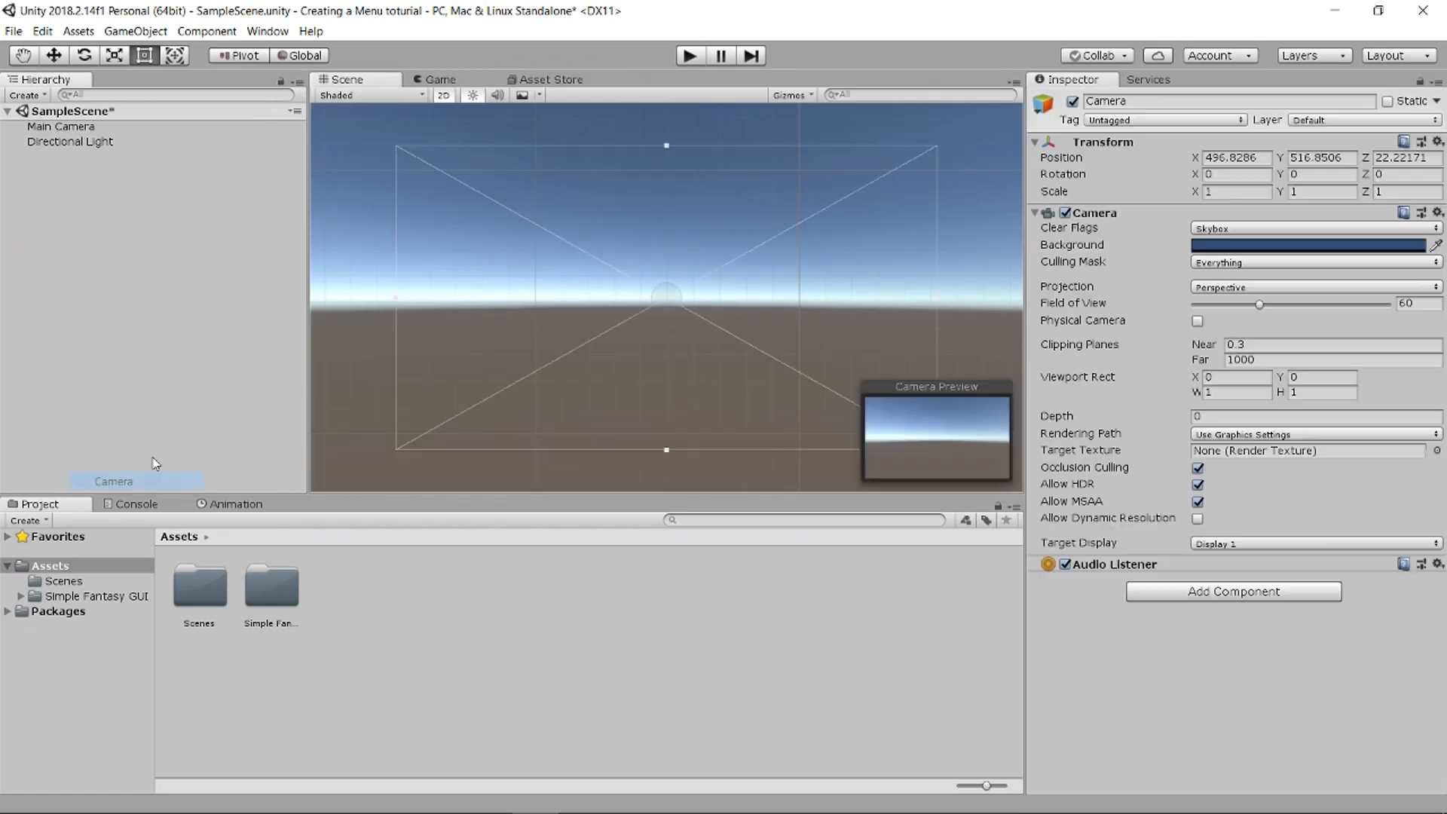
pyautogui.rightClick(88, 169)
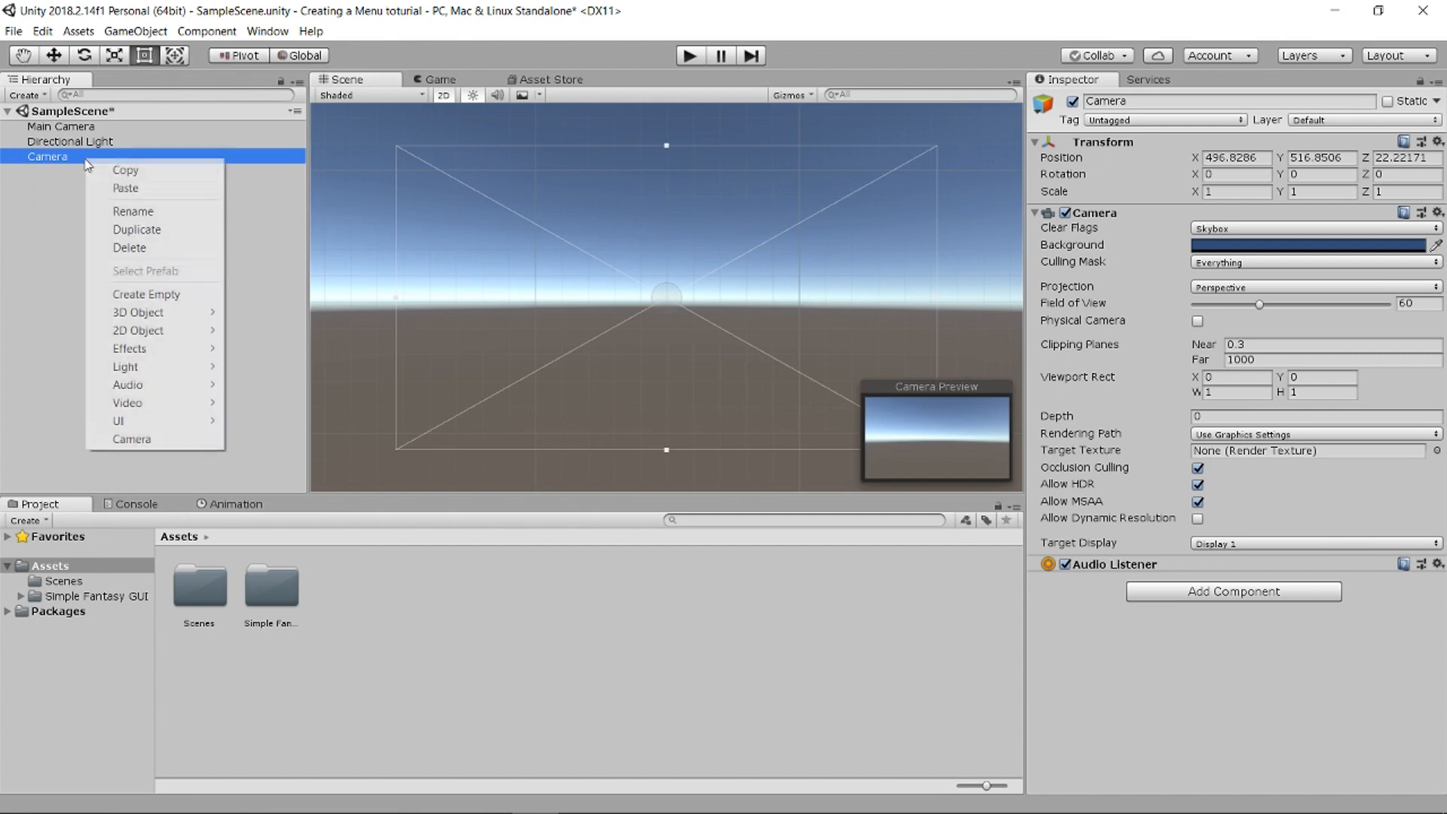
pyautogui.click(157, 211)
pyautogui.write('UI')
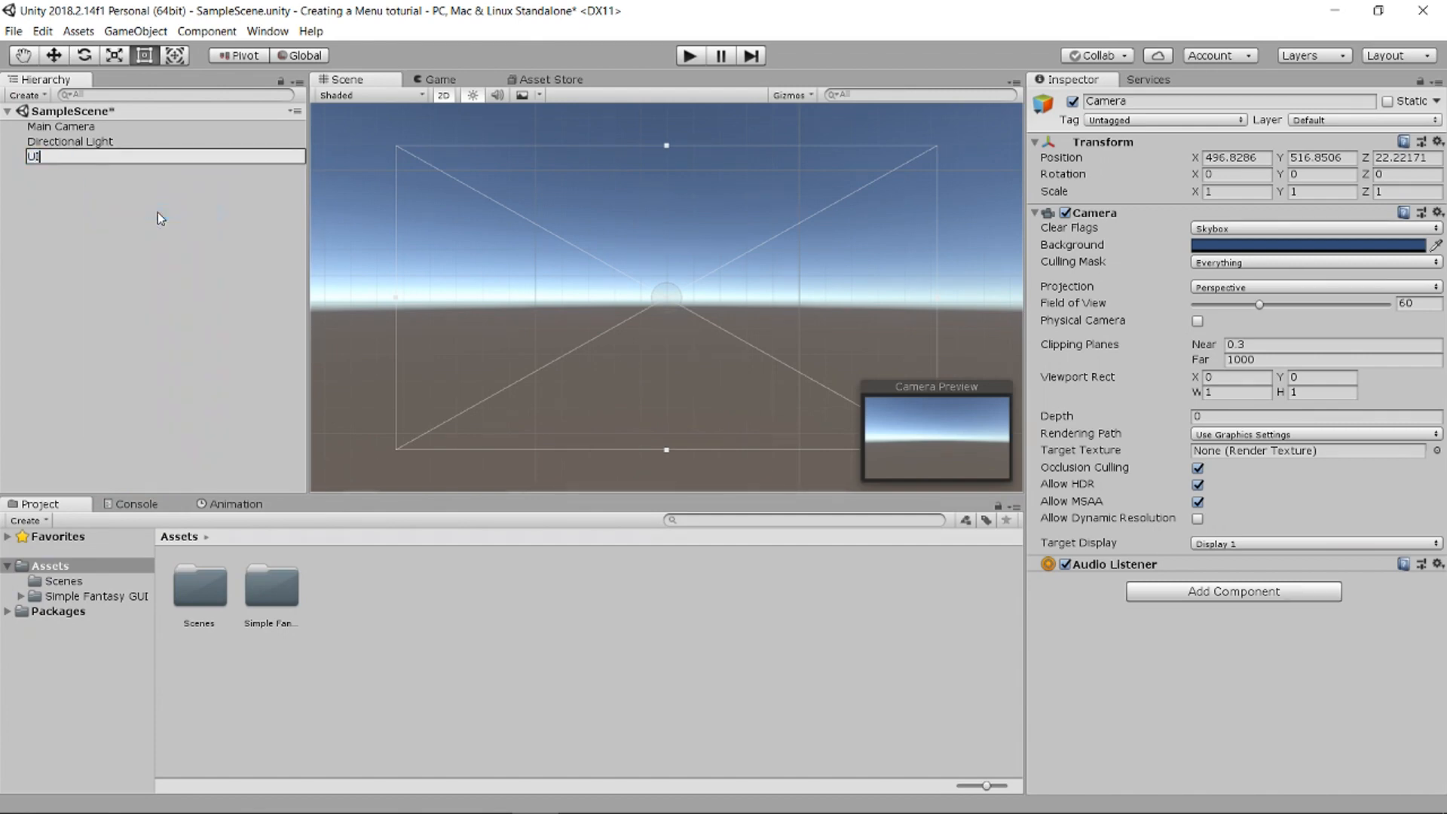
pyautogui.write(' camera')
pyautogui.press('Return')
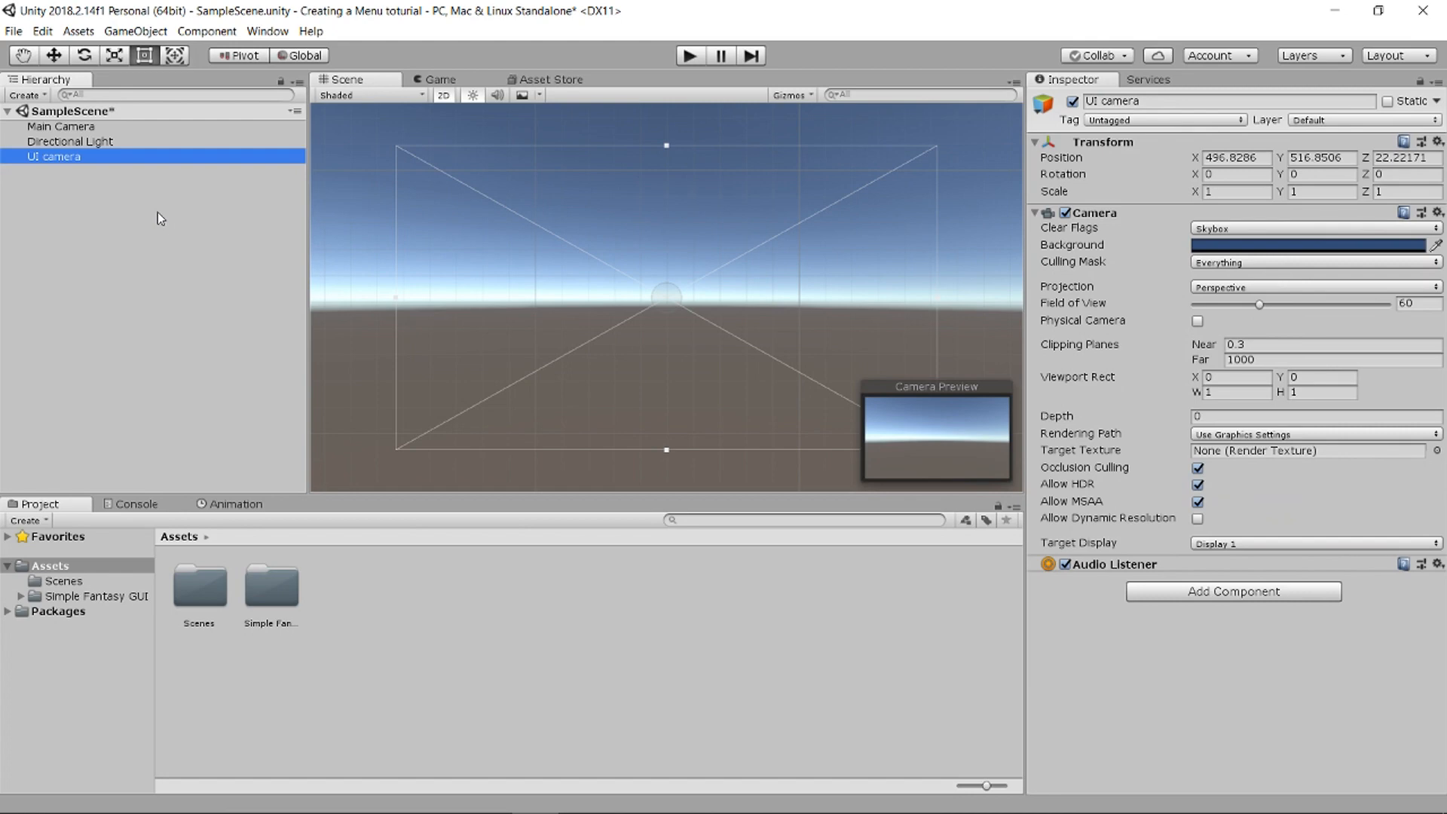
# Step: Set the UI camera's Clear Flags to Depth only and limit its Culling Mask to the UI layer
pyautogui.click(1234, 229)
pyautogui.click(1270, 283)
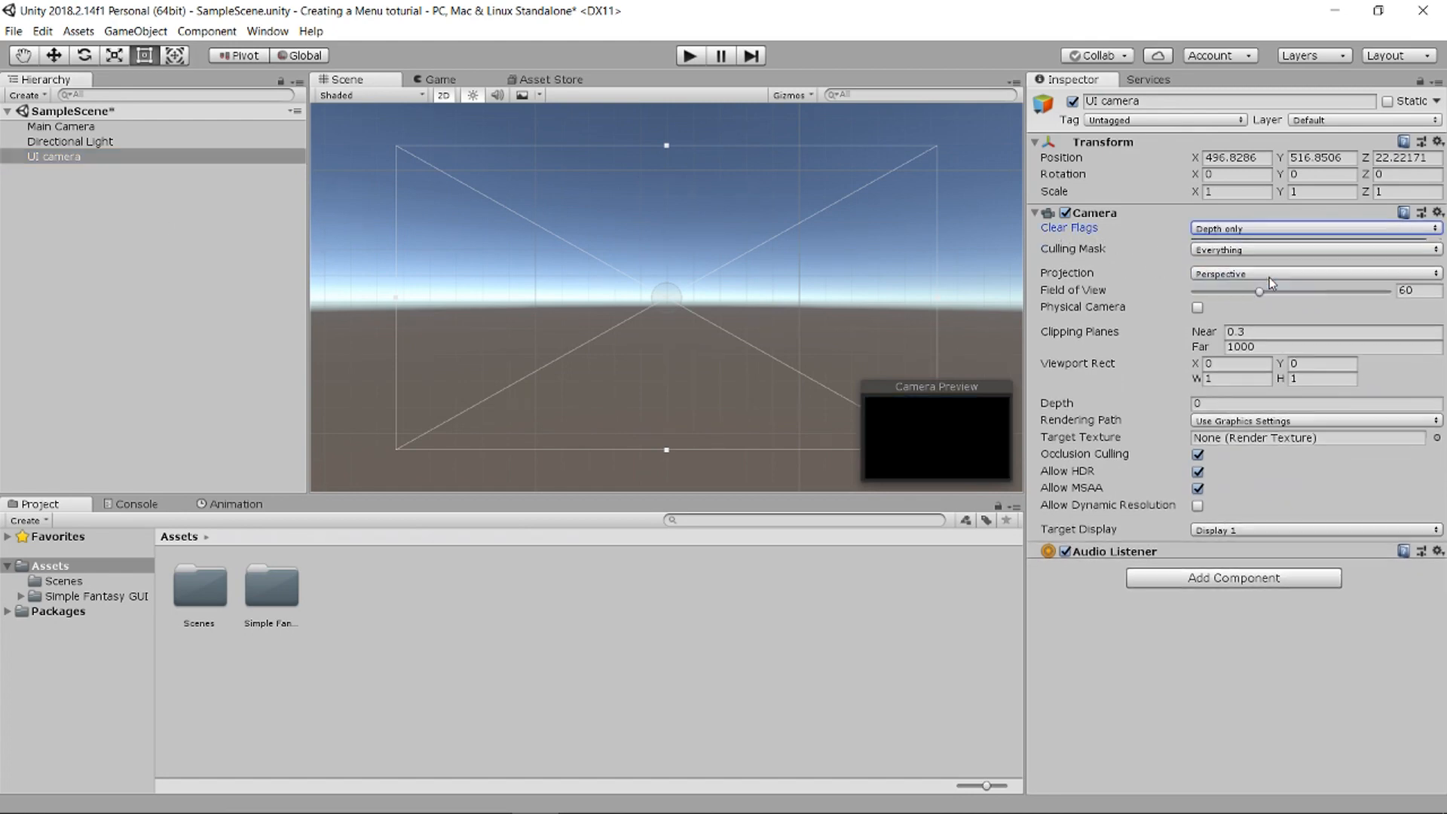
pyautogui.click(1215, 246)
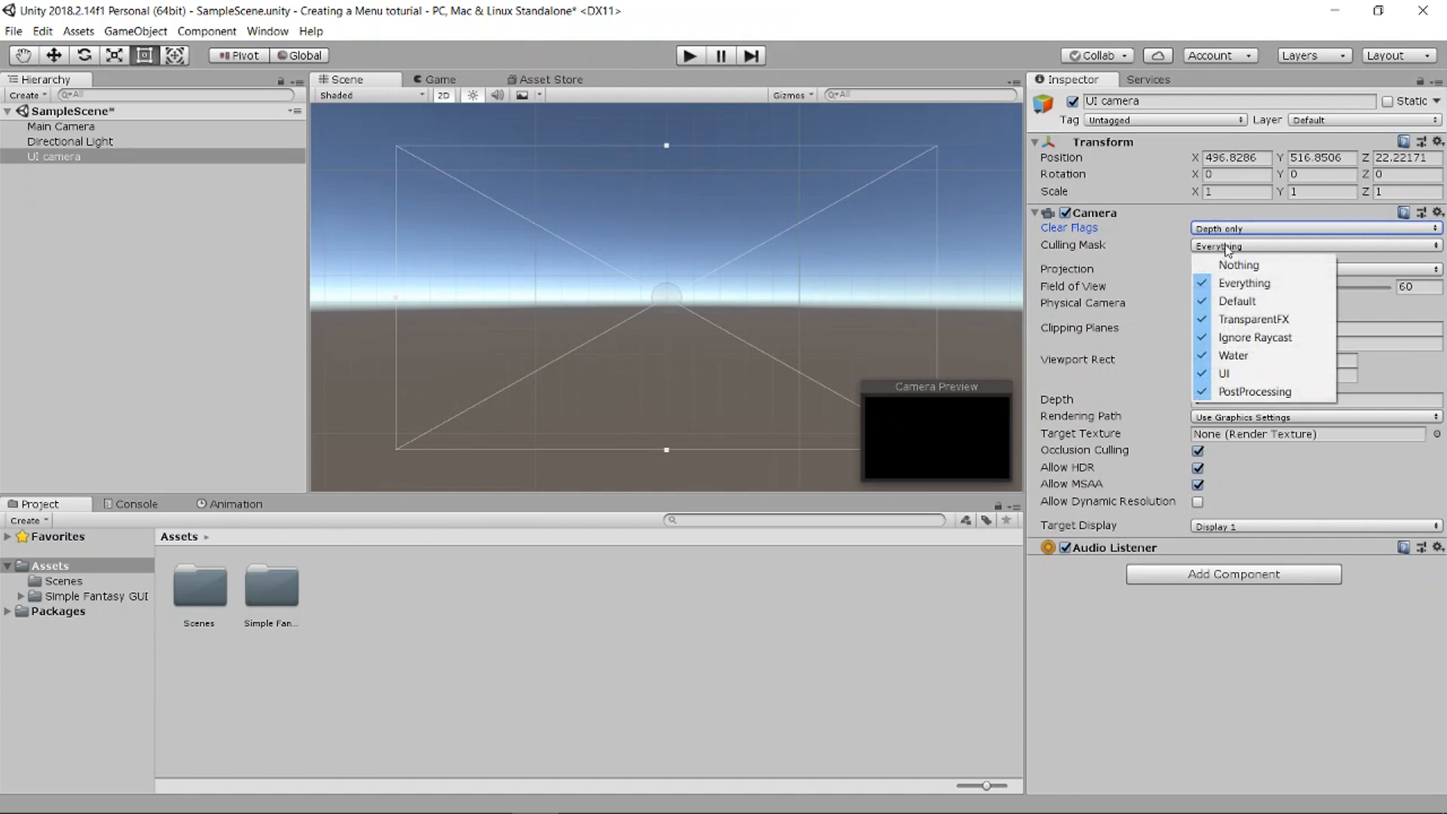
pyautogui.click(1238, 265)
pyautogui.click(1238, 246)
pyautogui.click(1240, 373)
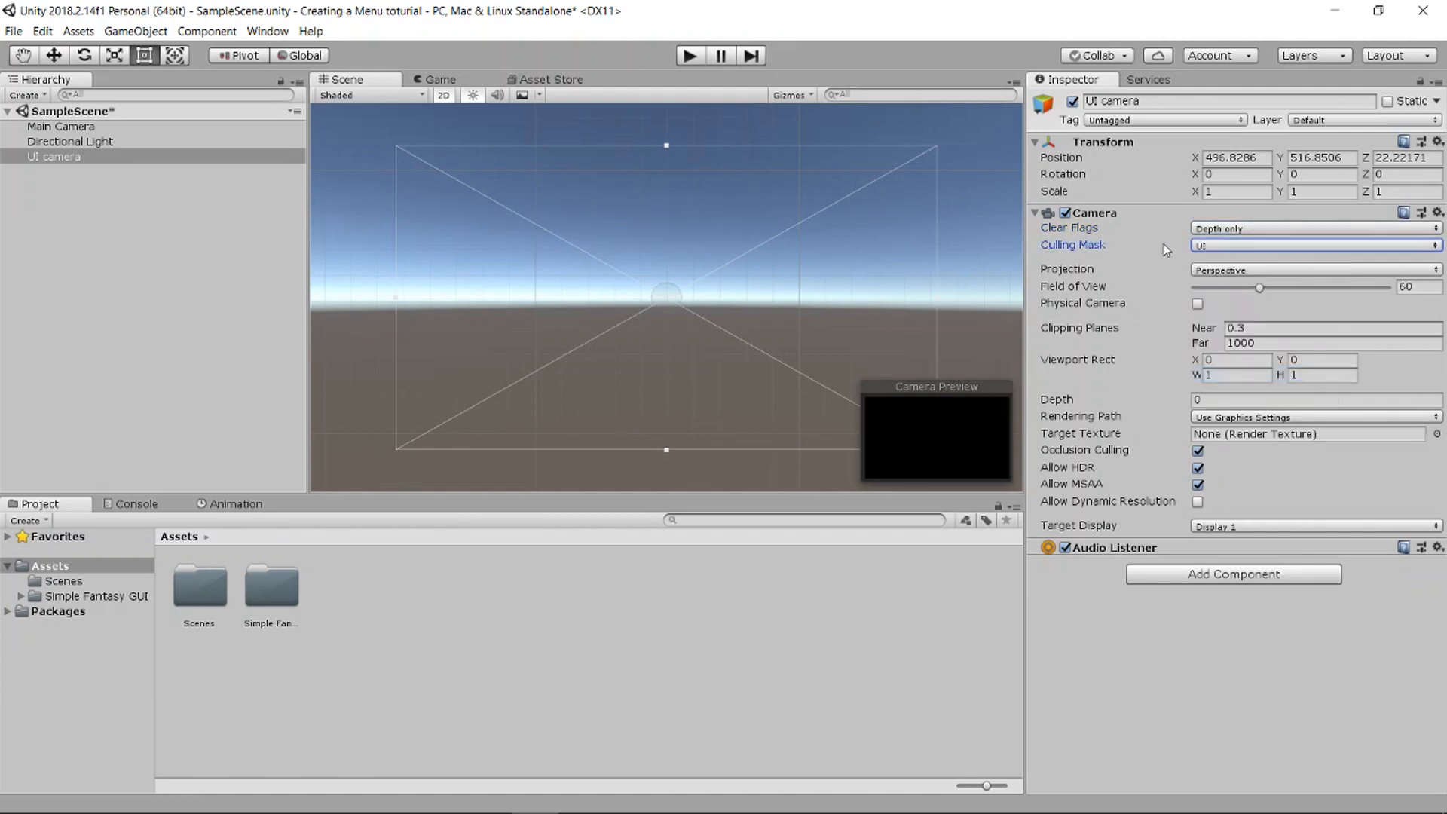
# Step: Change the UI camera's Projection to Orthographic and set its Depth to 1
pyautogui.click(1227, 271)
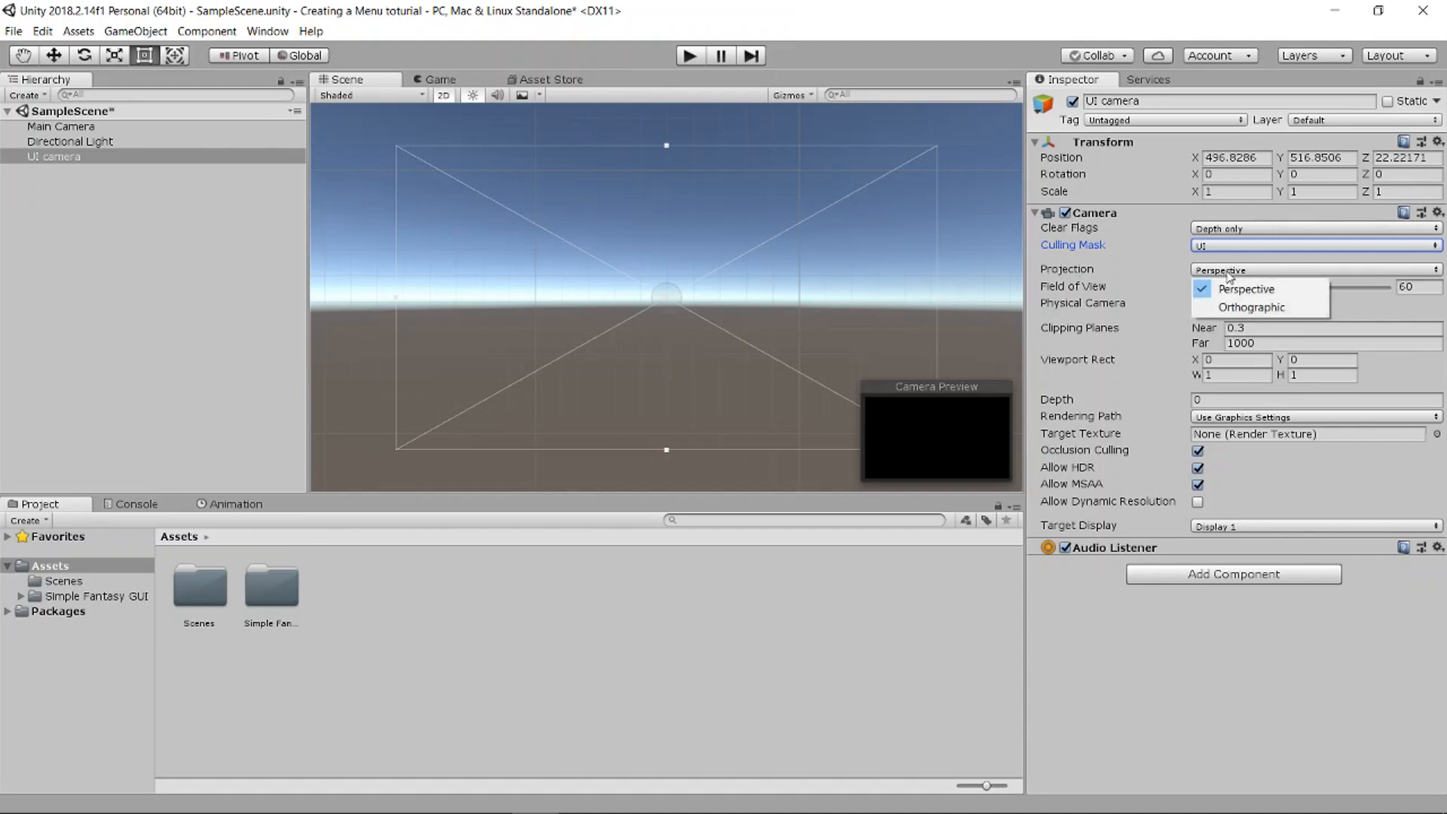
pyautogui.click(1249, 306)
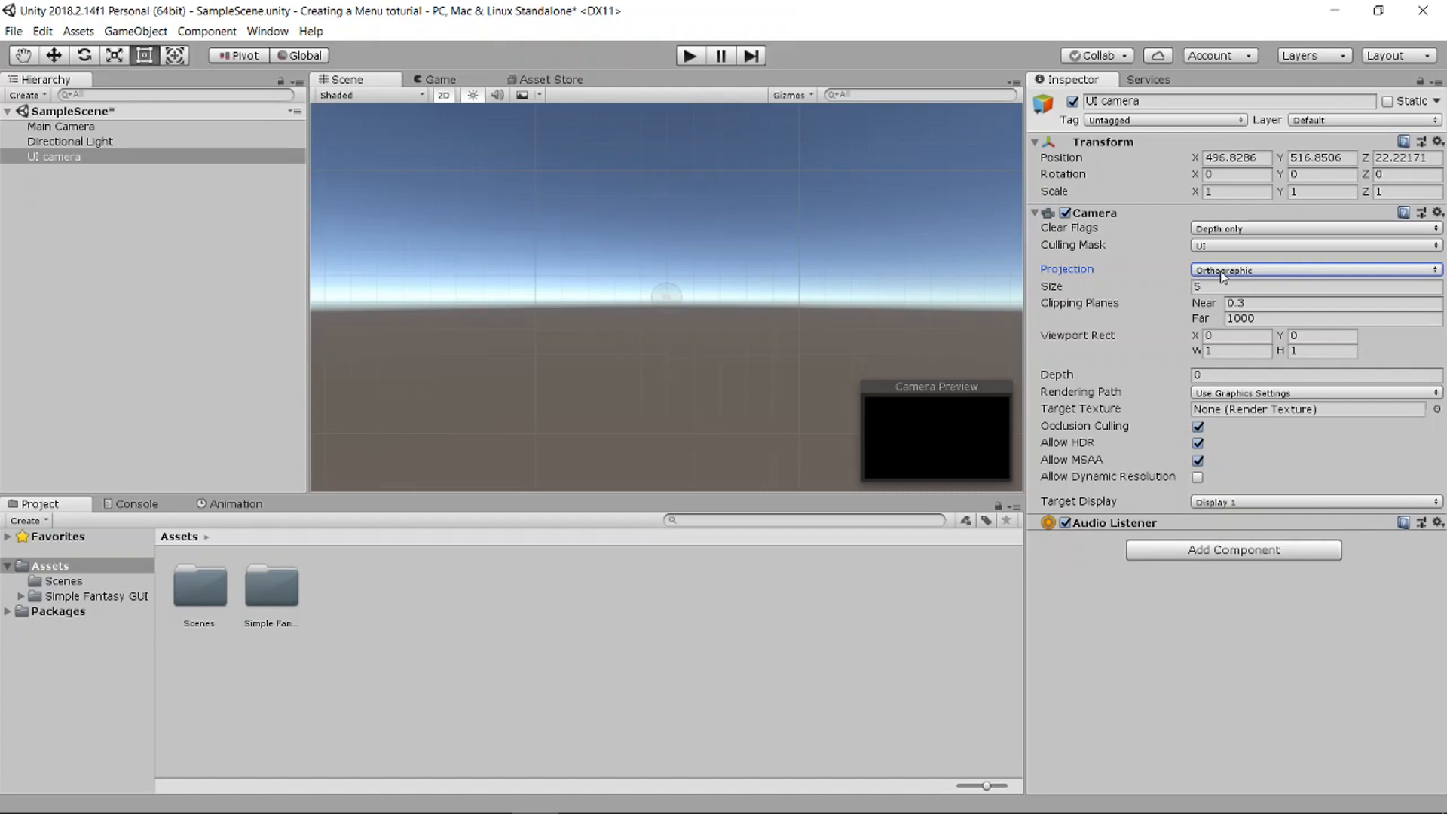
pyautogui.click(1214, 376)
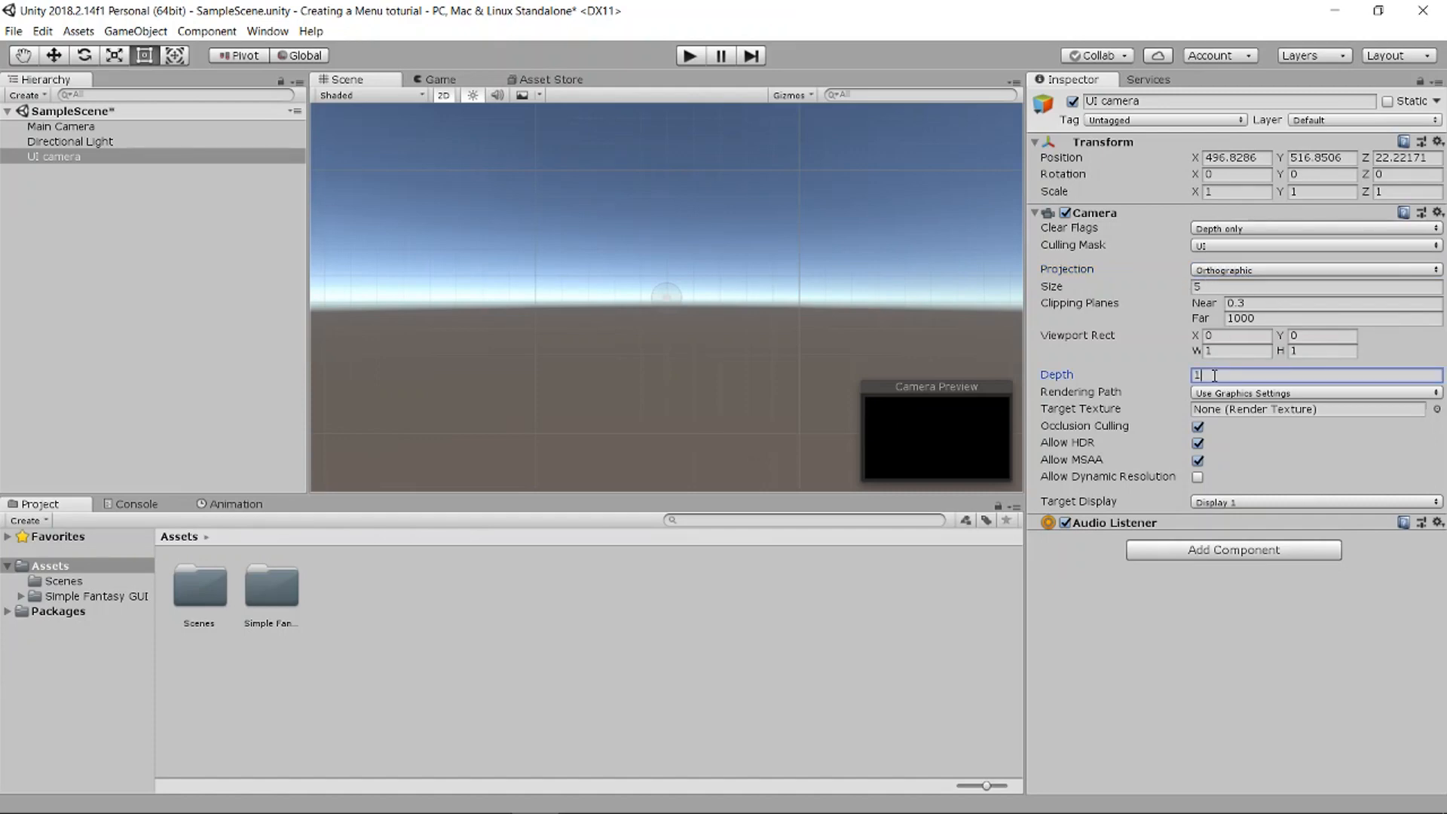
pyautogui.click(223, 294)
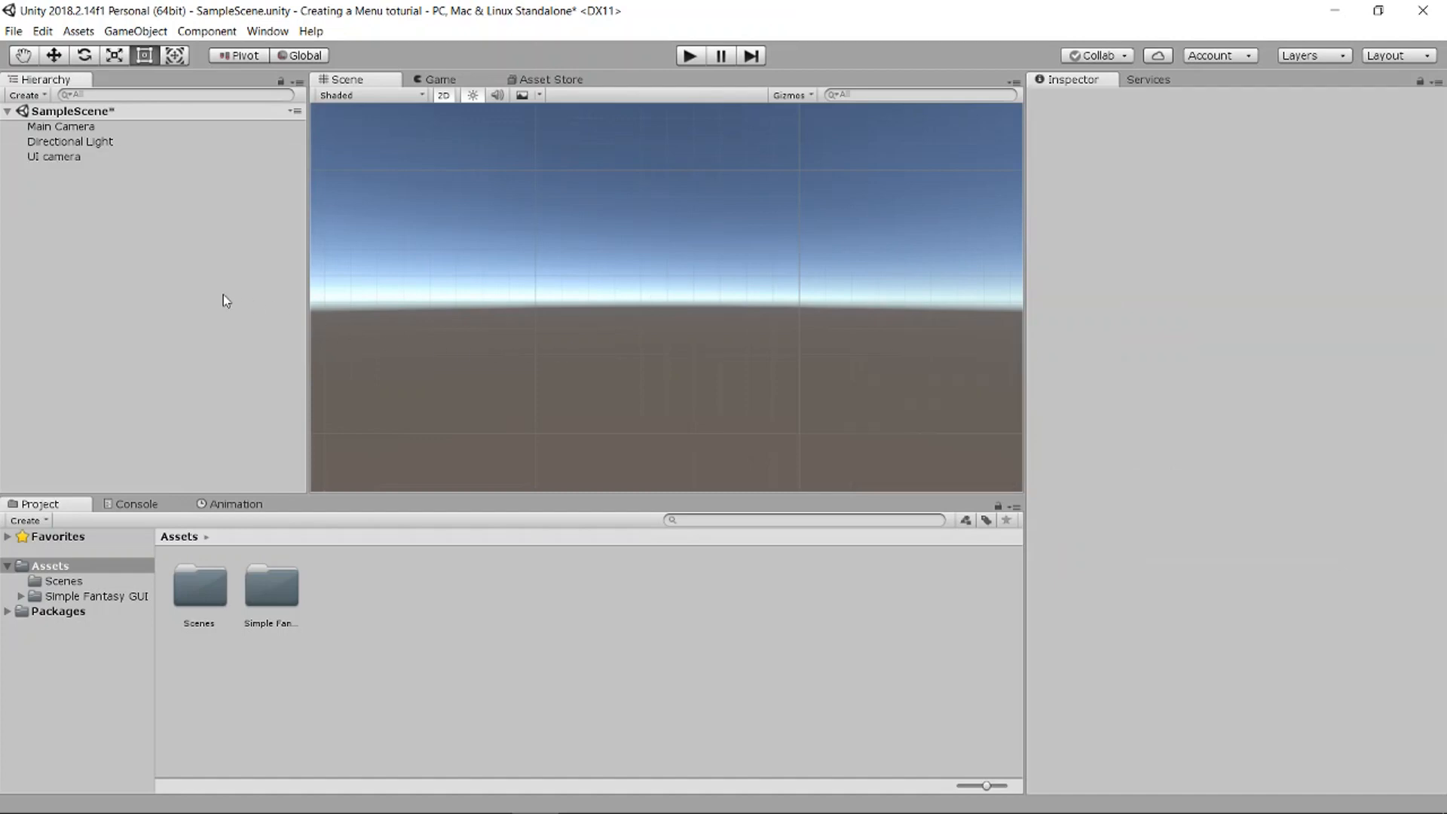
# Step: Compare the Depth setting of the Main Camera with that of the UI camera
pyautogui.click(75, 127)
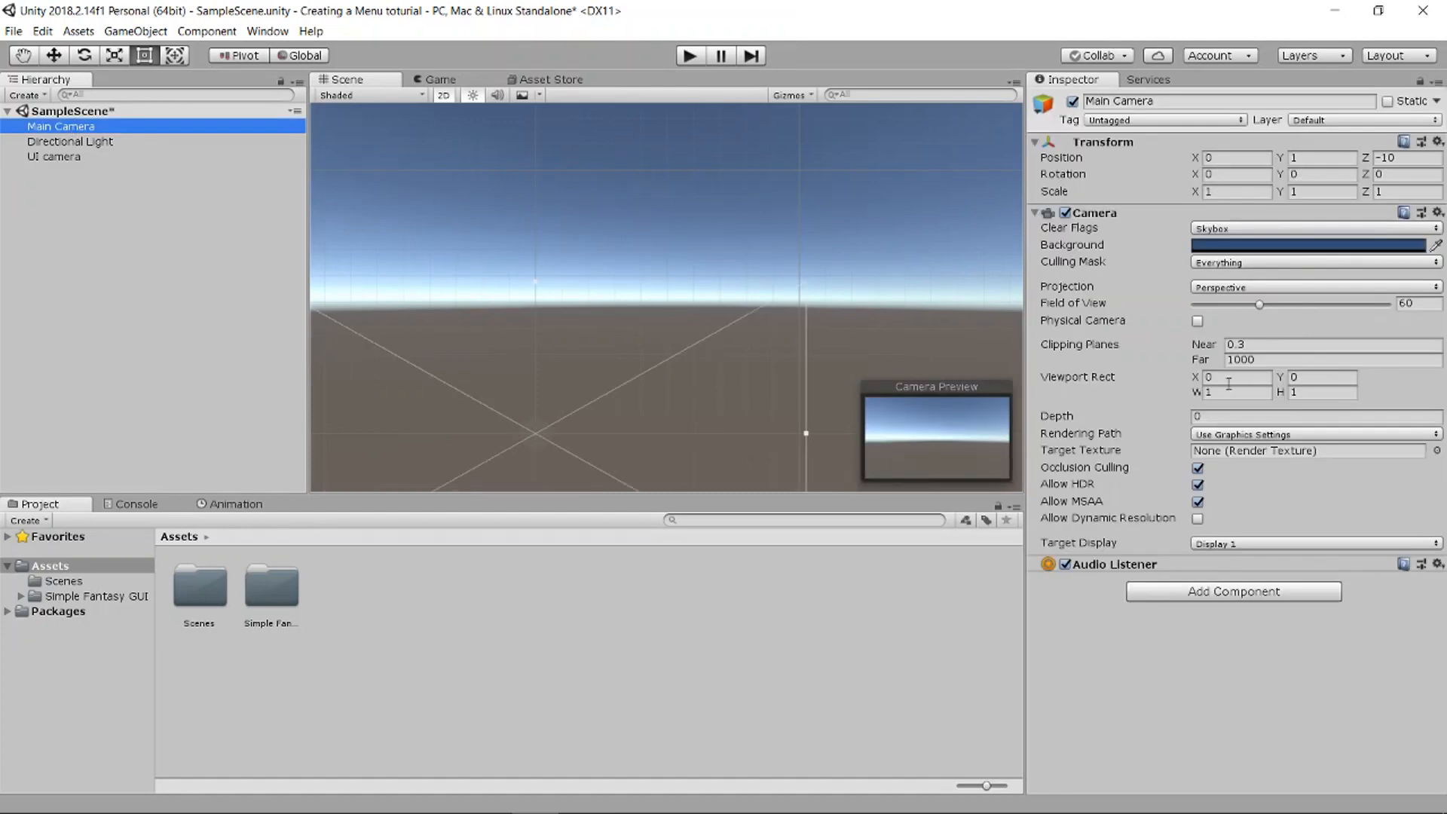
pyautogui.click(1219, 415)
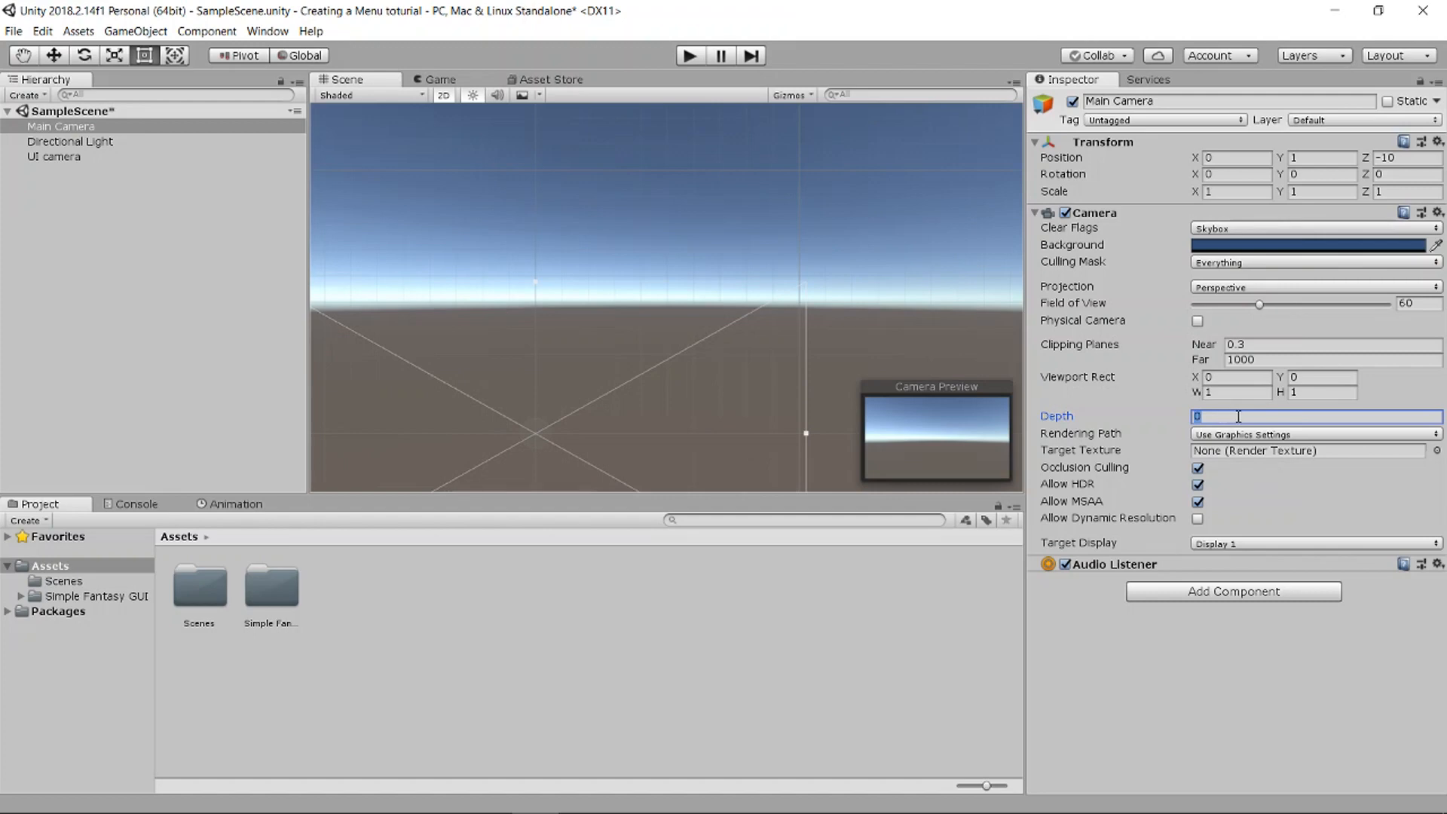
pyautogui.click(98, 155)
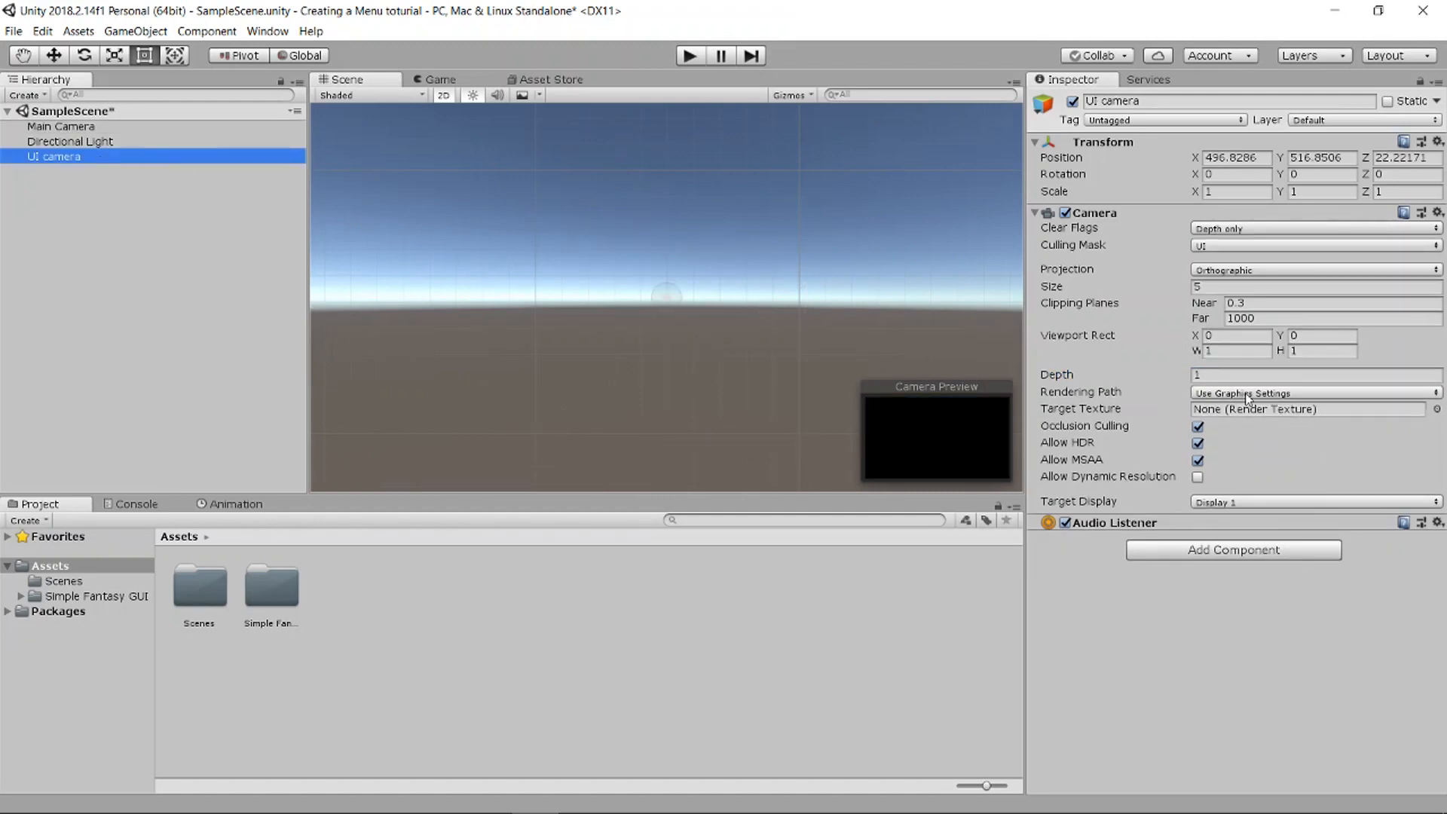
pyautogui.click(102, 128)
pyautogui.click(54, 156)
pyautogui.click(92, 156)
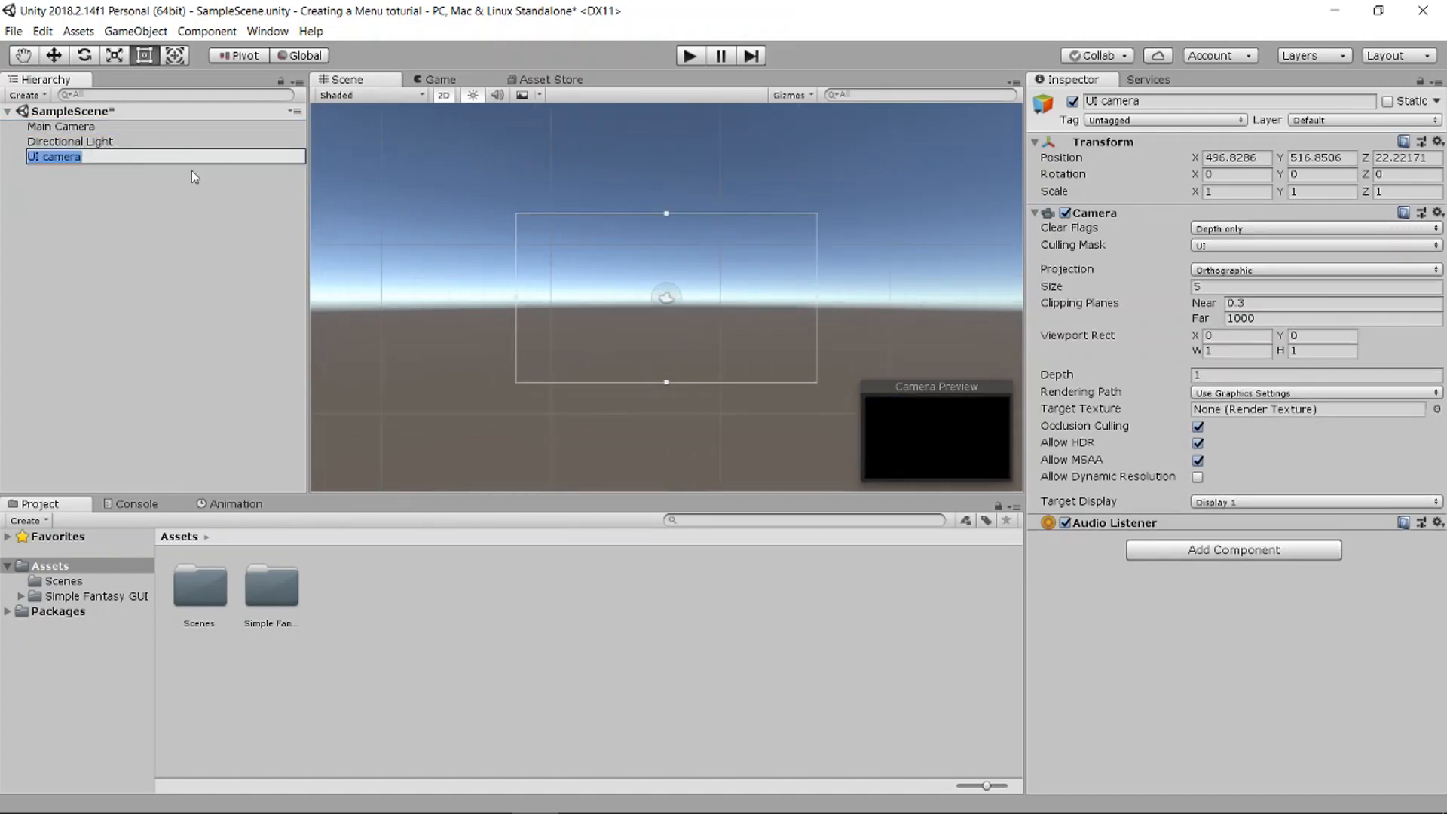
pyautogui.click(176, 227)
pyautogui.click(116, 158)
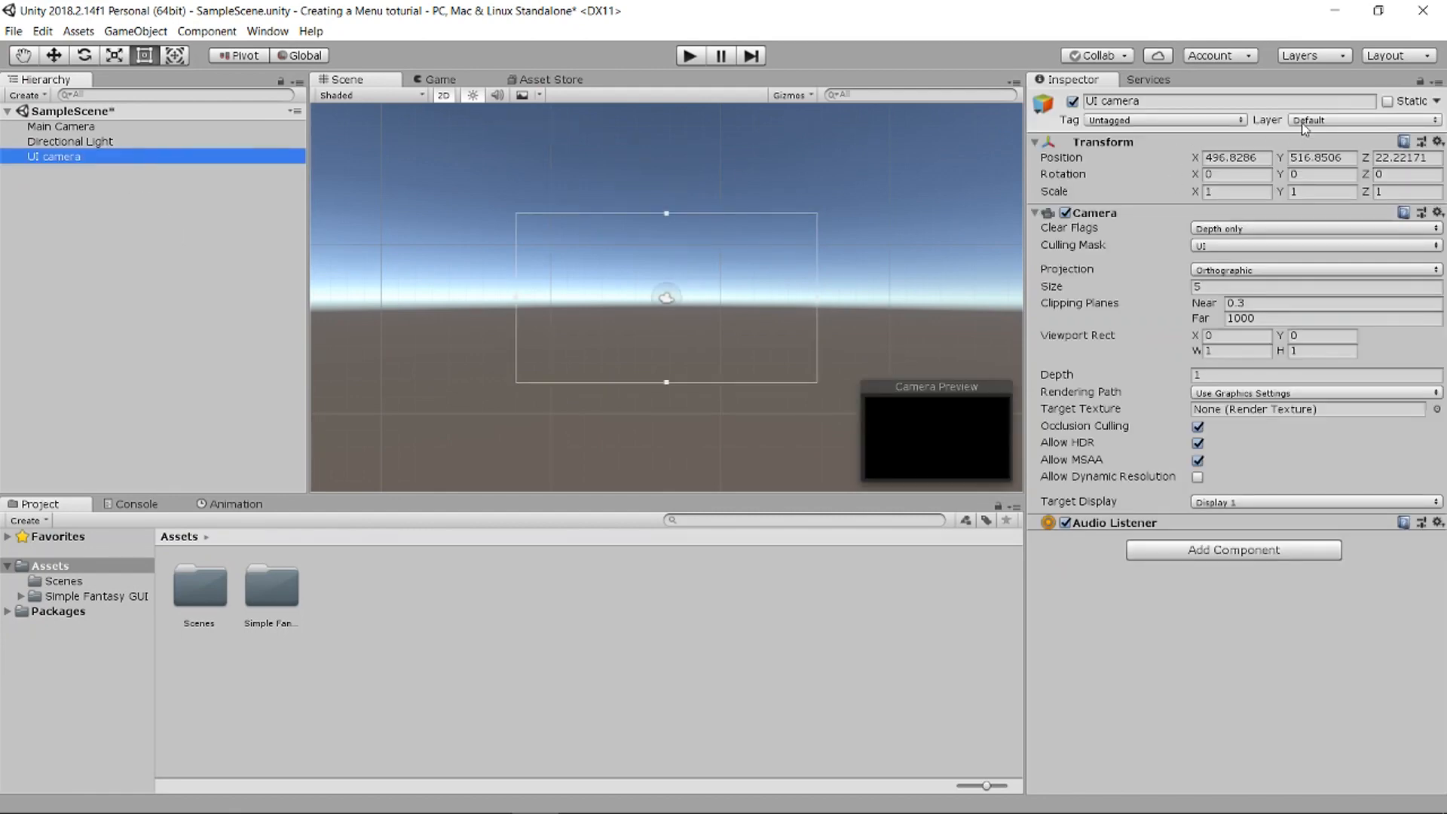
pyautogui.click(1188, 121)
pyautogui.click(1289, 122)
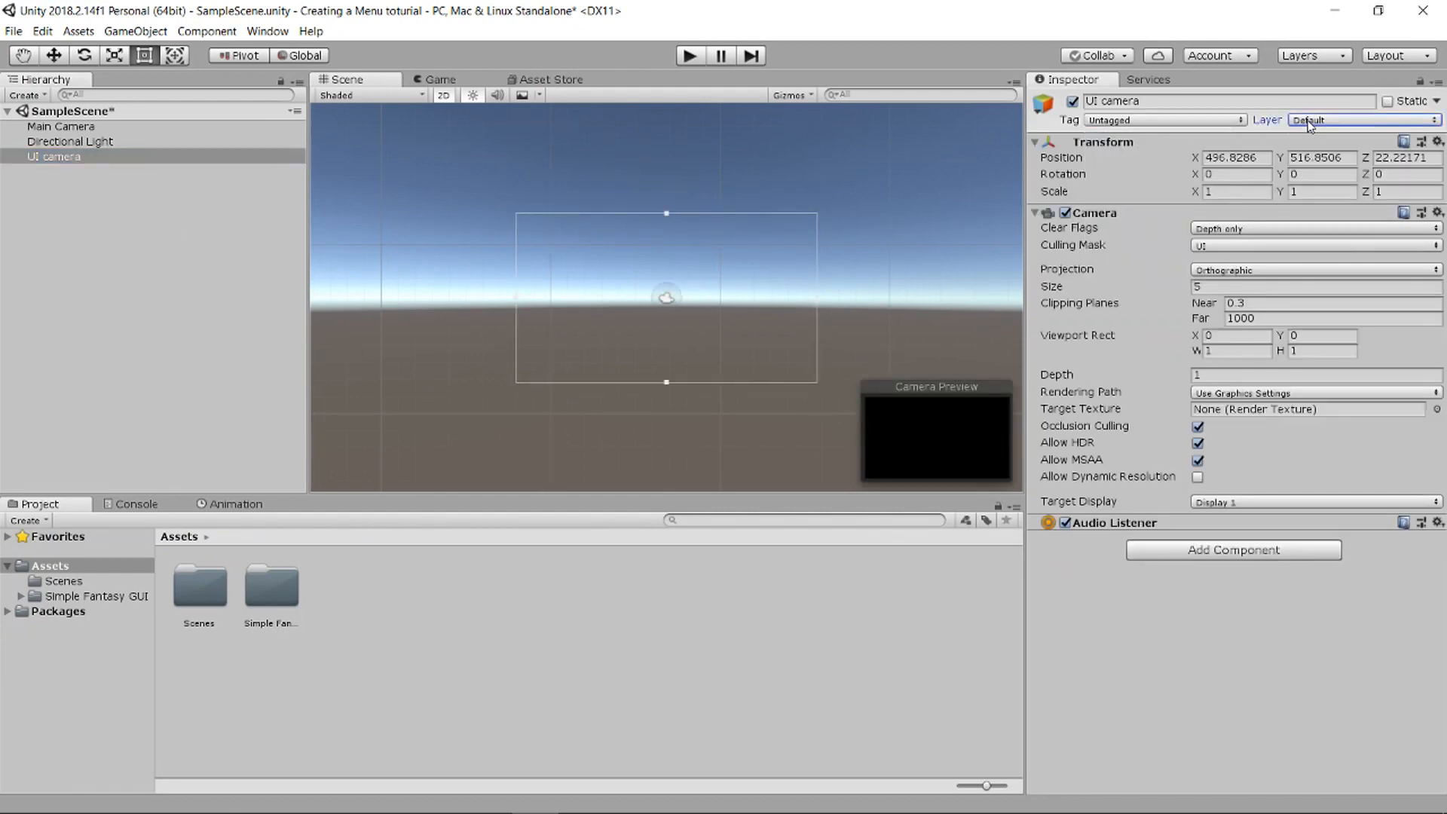
pyautogui.click(1309, 123)
pyautogui.click(1308, 123)
pyautogui.click(1308, 123)
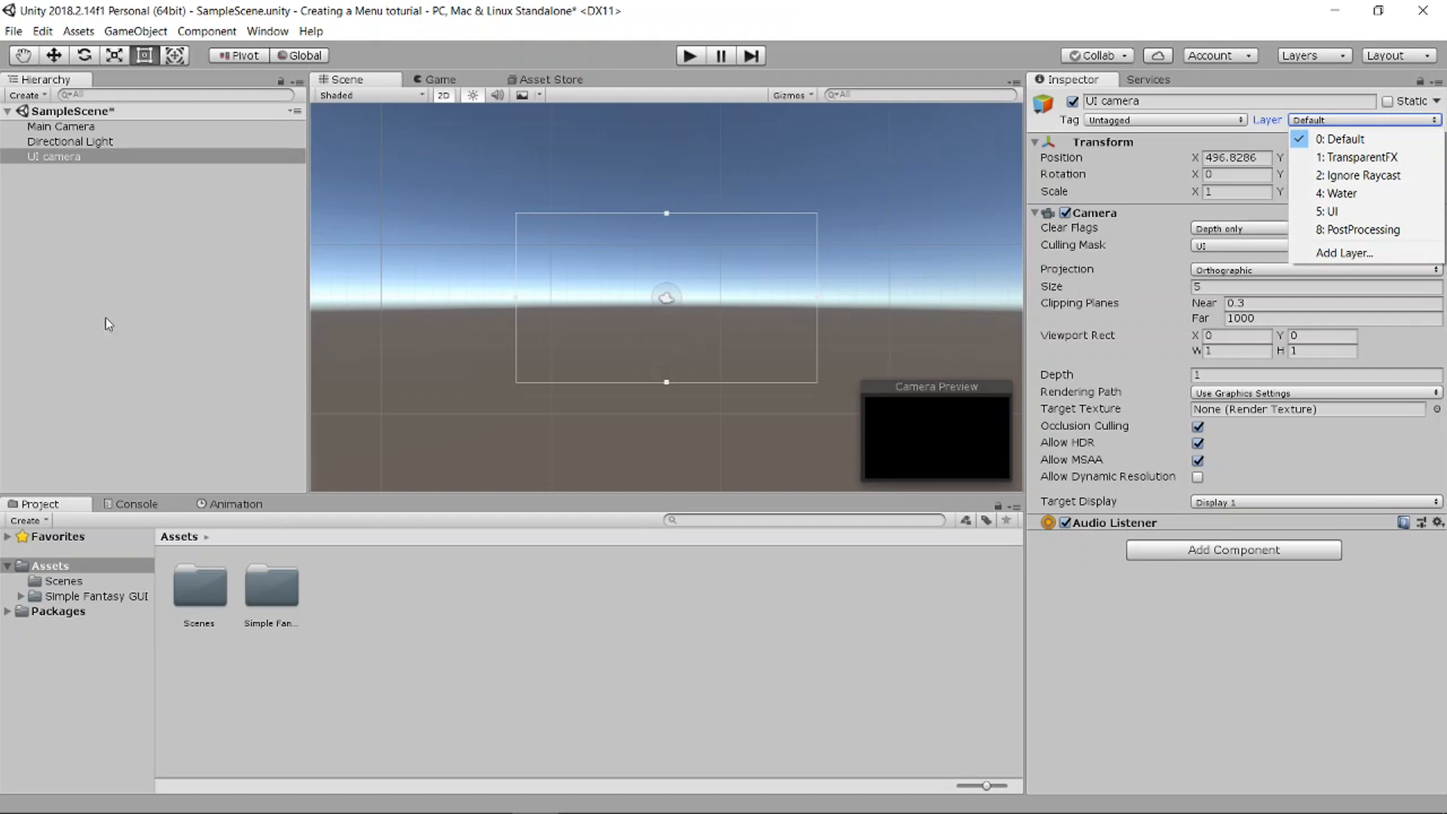
pyautogui.click(25, 318)
# Step: Add a UI Canvas as a child of the UI camera and frame it in the scene
pyautogui.click(91, 160)
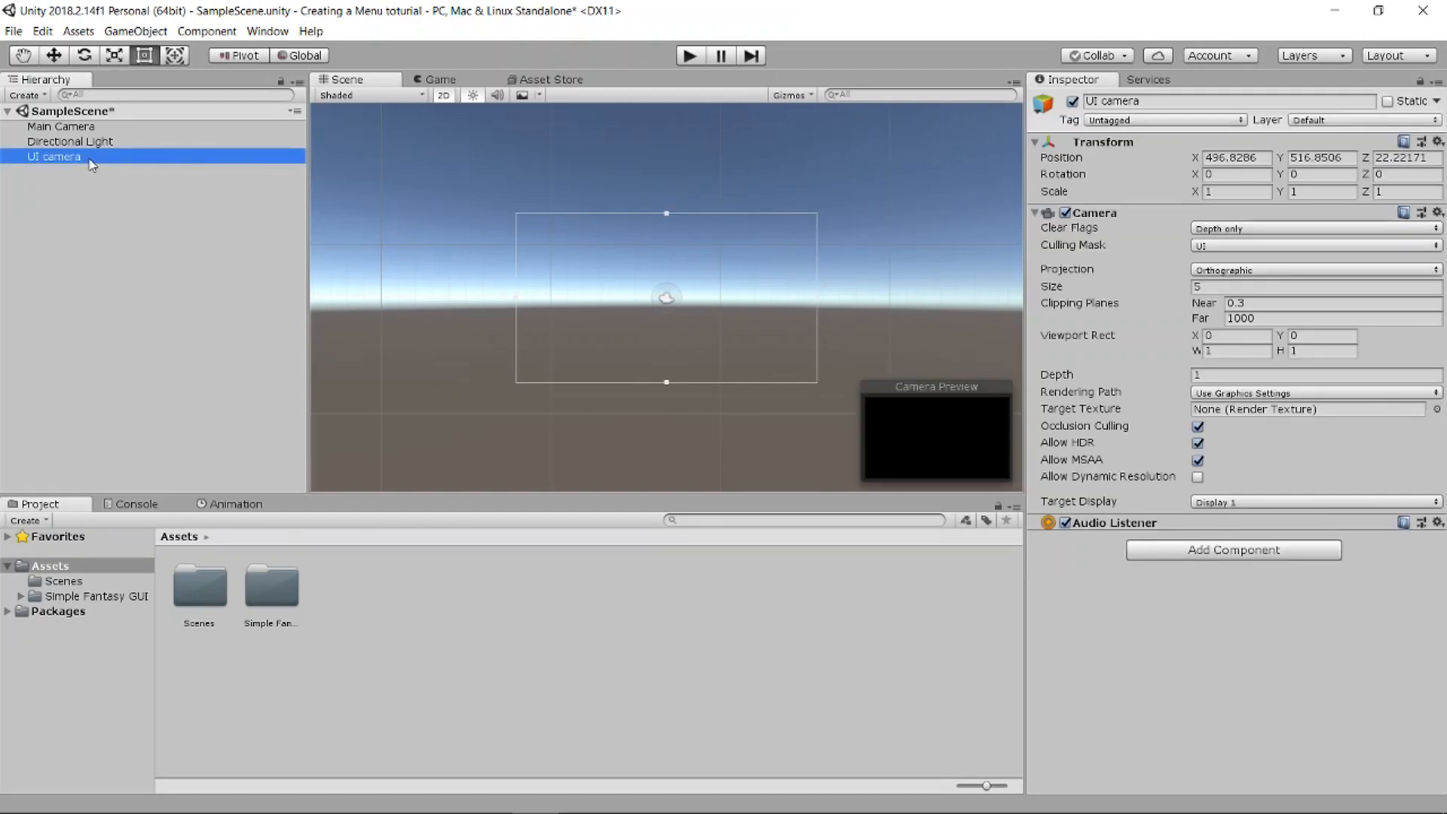
pyautogui.rightClick(90, 160)
pyautogui.moveTo(175, 427)
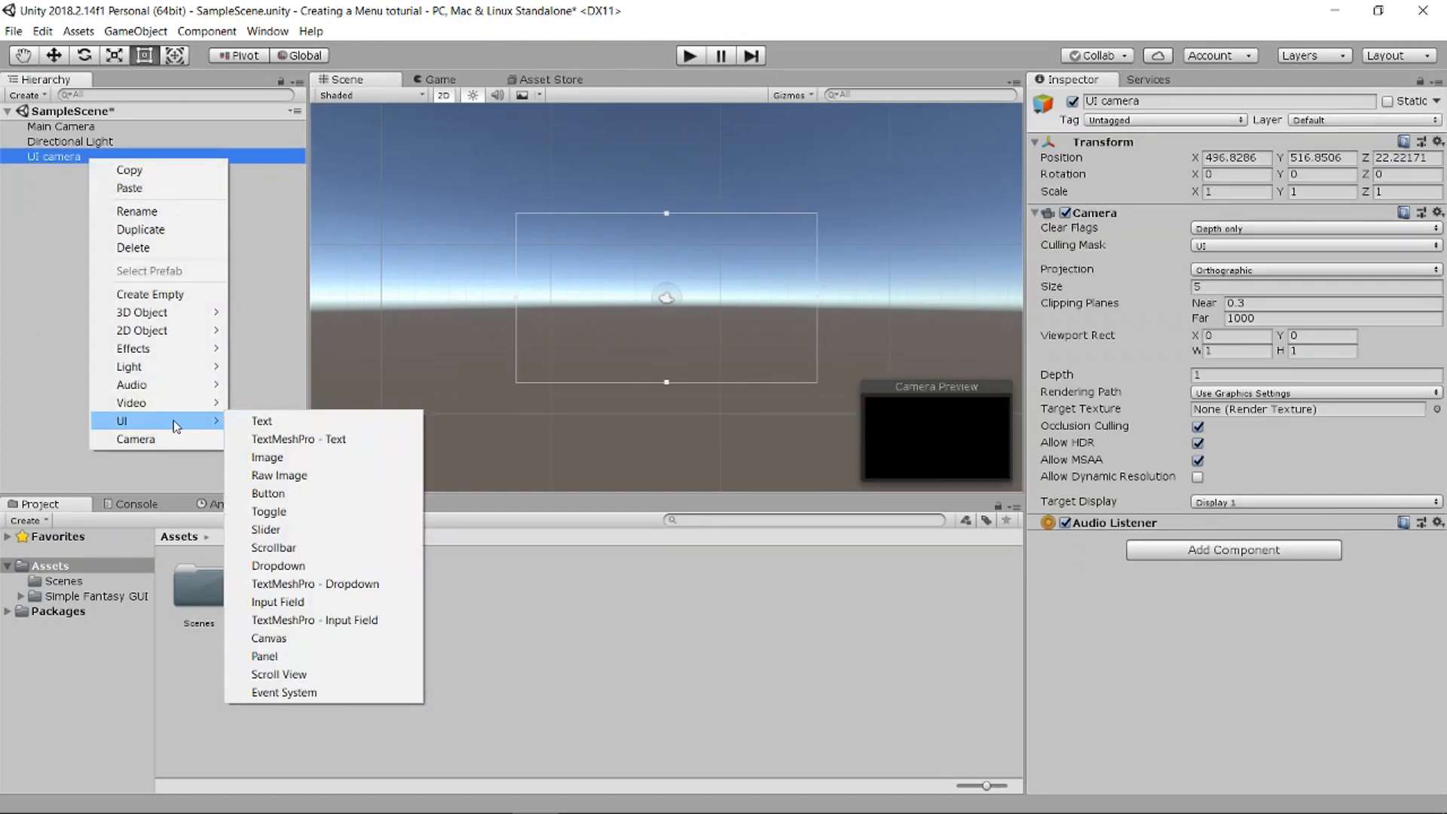
pyautogui.click(345, 639)
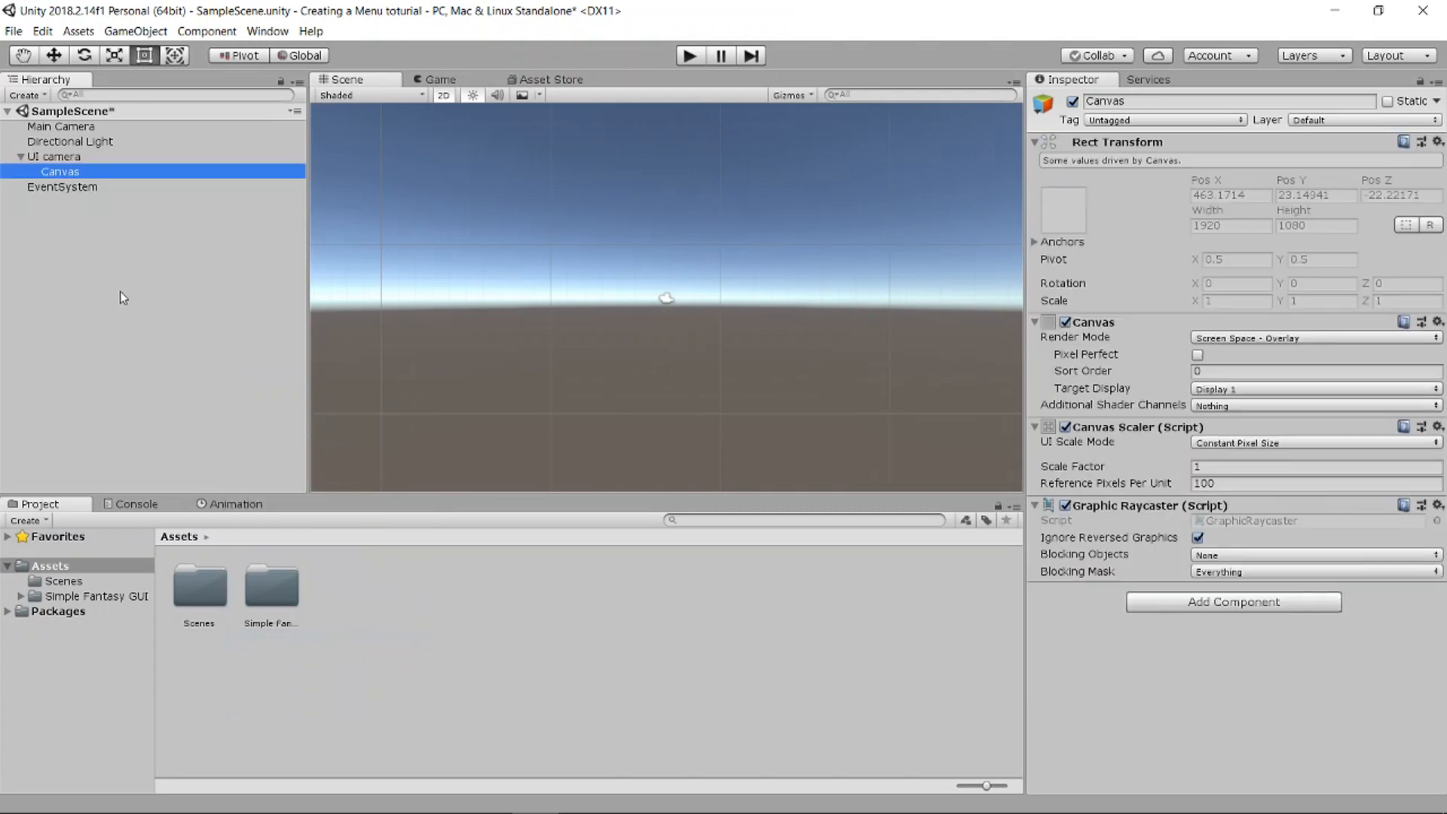
pyautogui.doubleClick(90, 172)
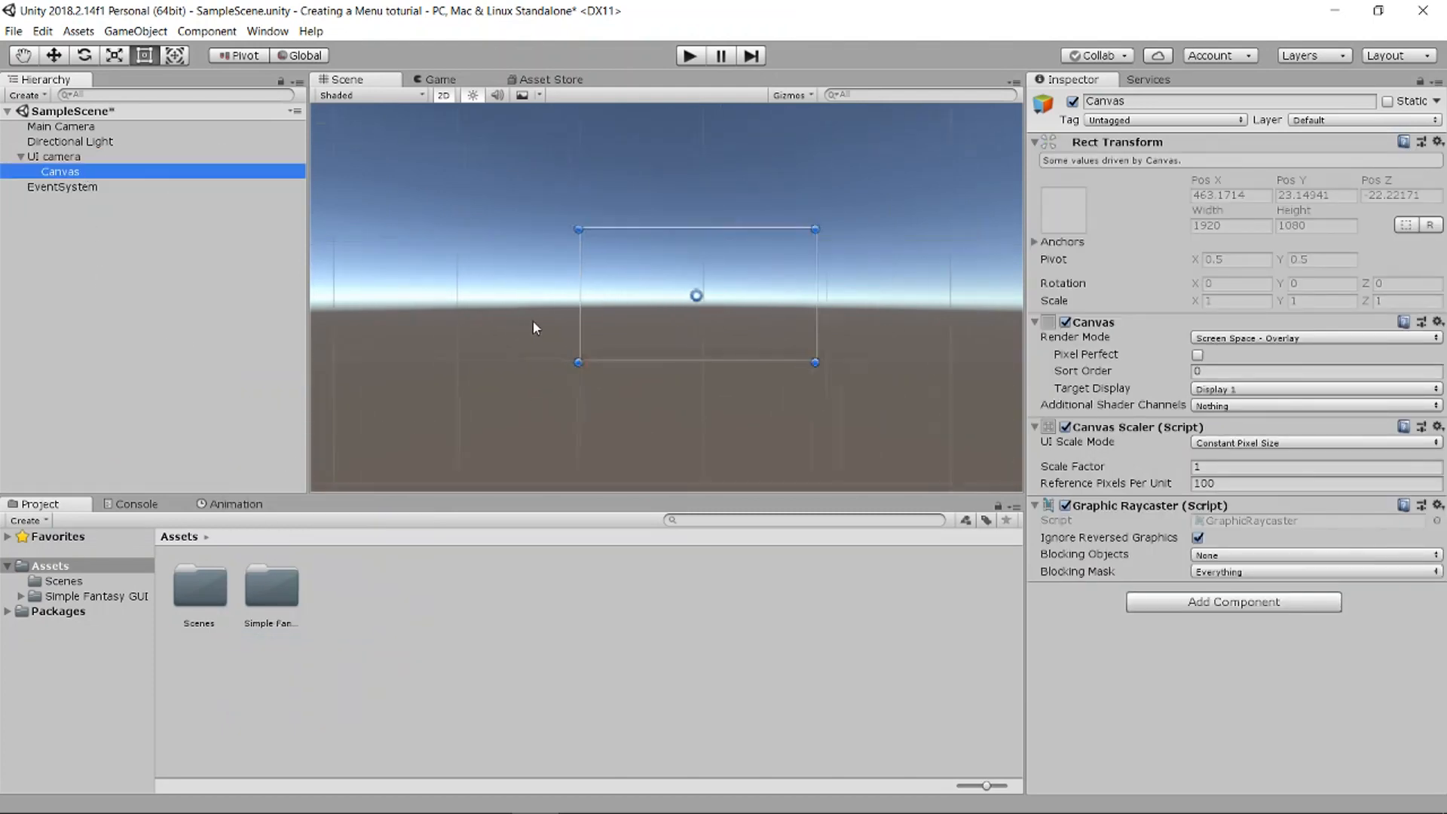
# Step: Add a UI Panel as a child of the Canvas and check it in the Game view
pyautogui.click(87, 127)
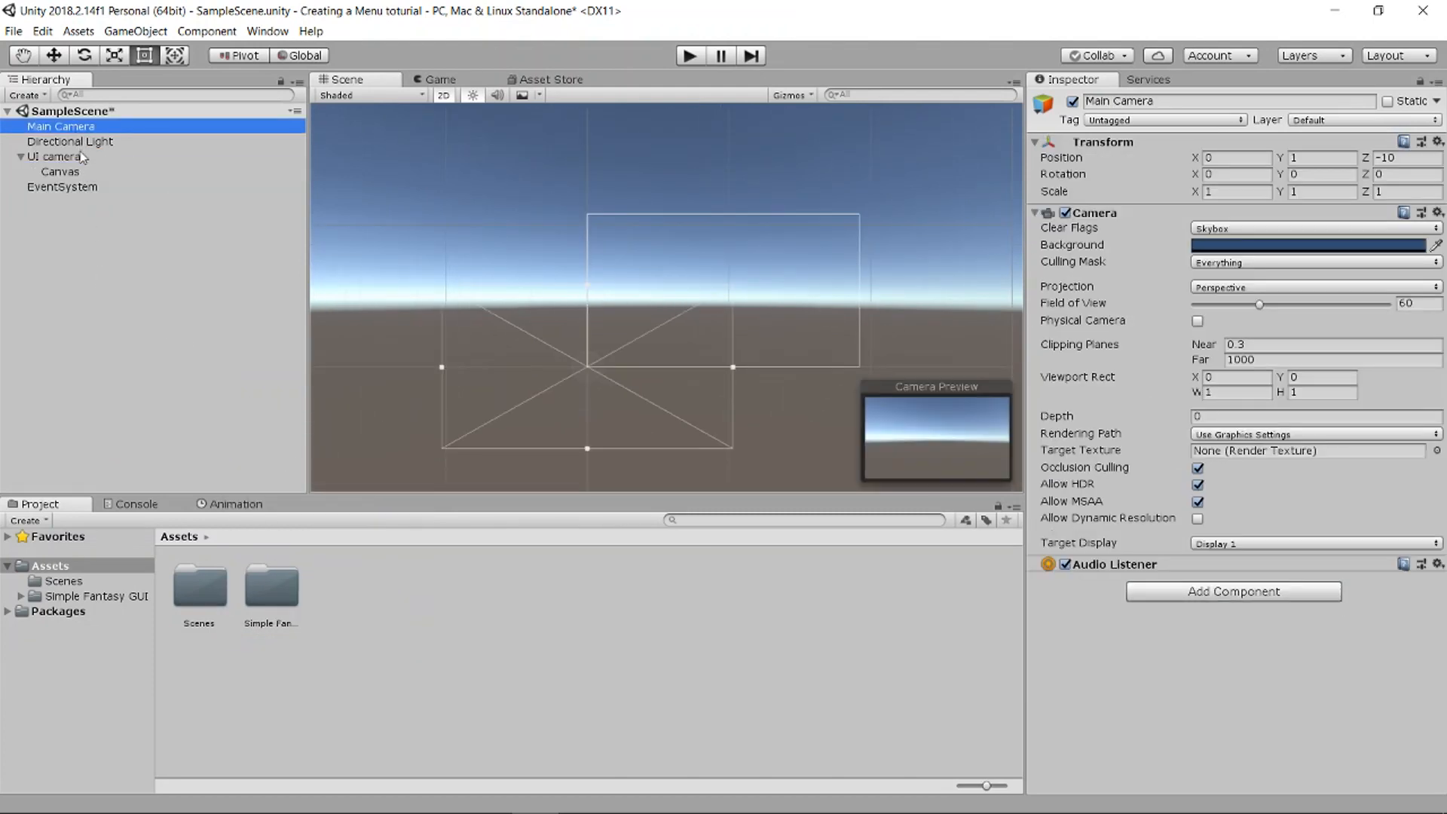
pyautogui.click(83, 170)
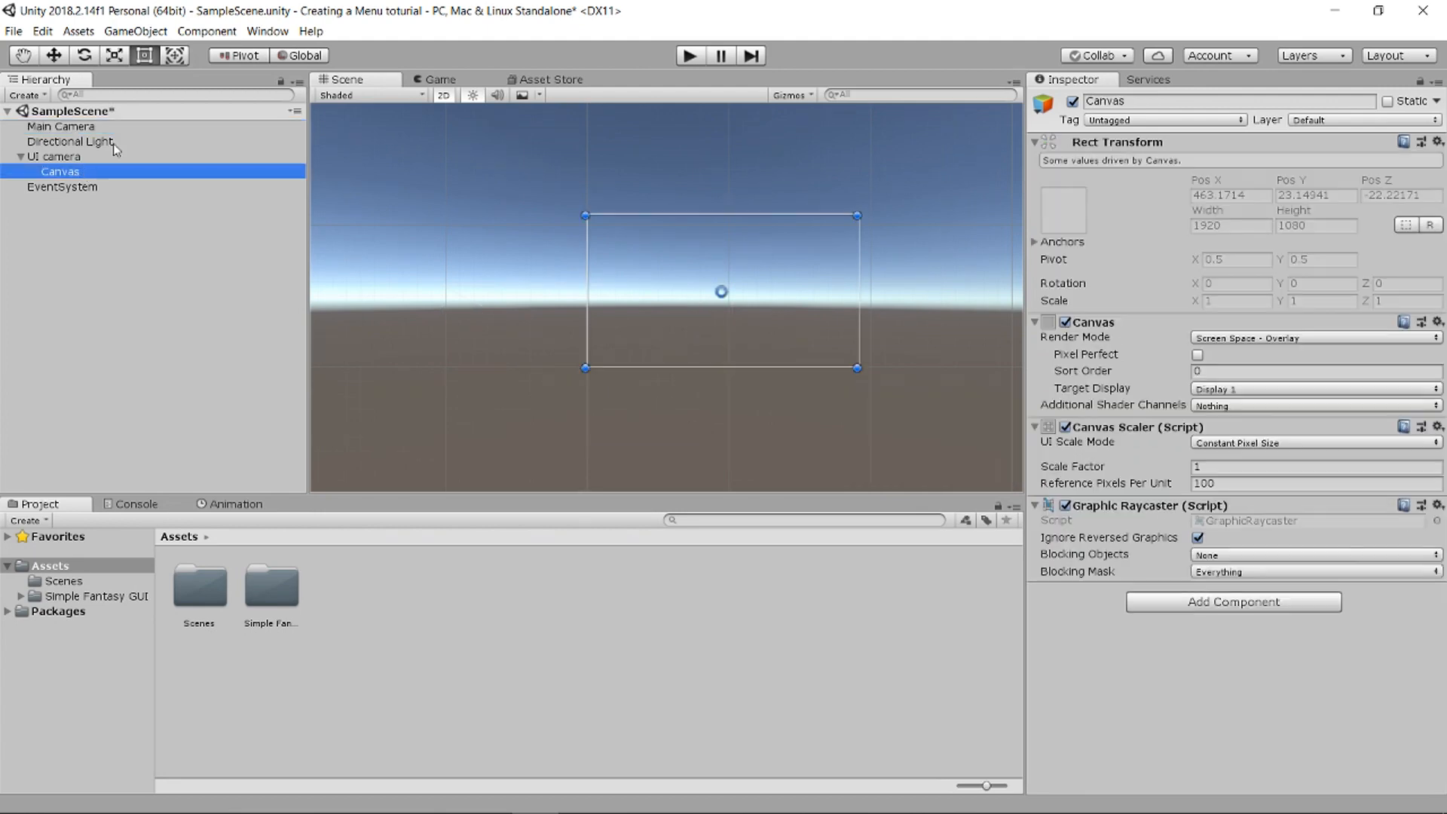
pyautogui.click(438, 79)
pyautogui.click(346, 80)
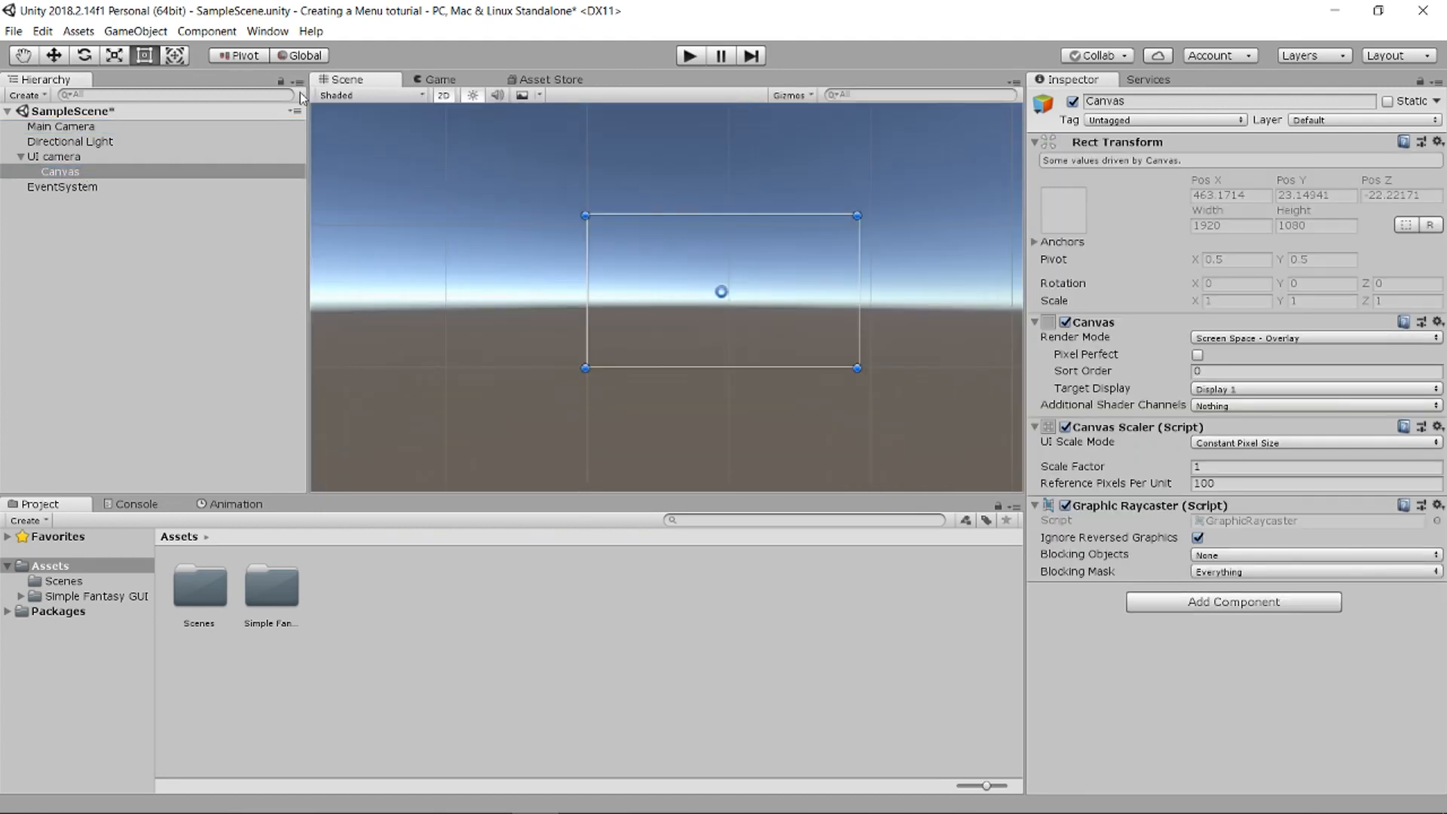
pyautogui.rightClick(125, 170)
pyautogui.moveTo(206, 435)
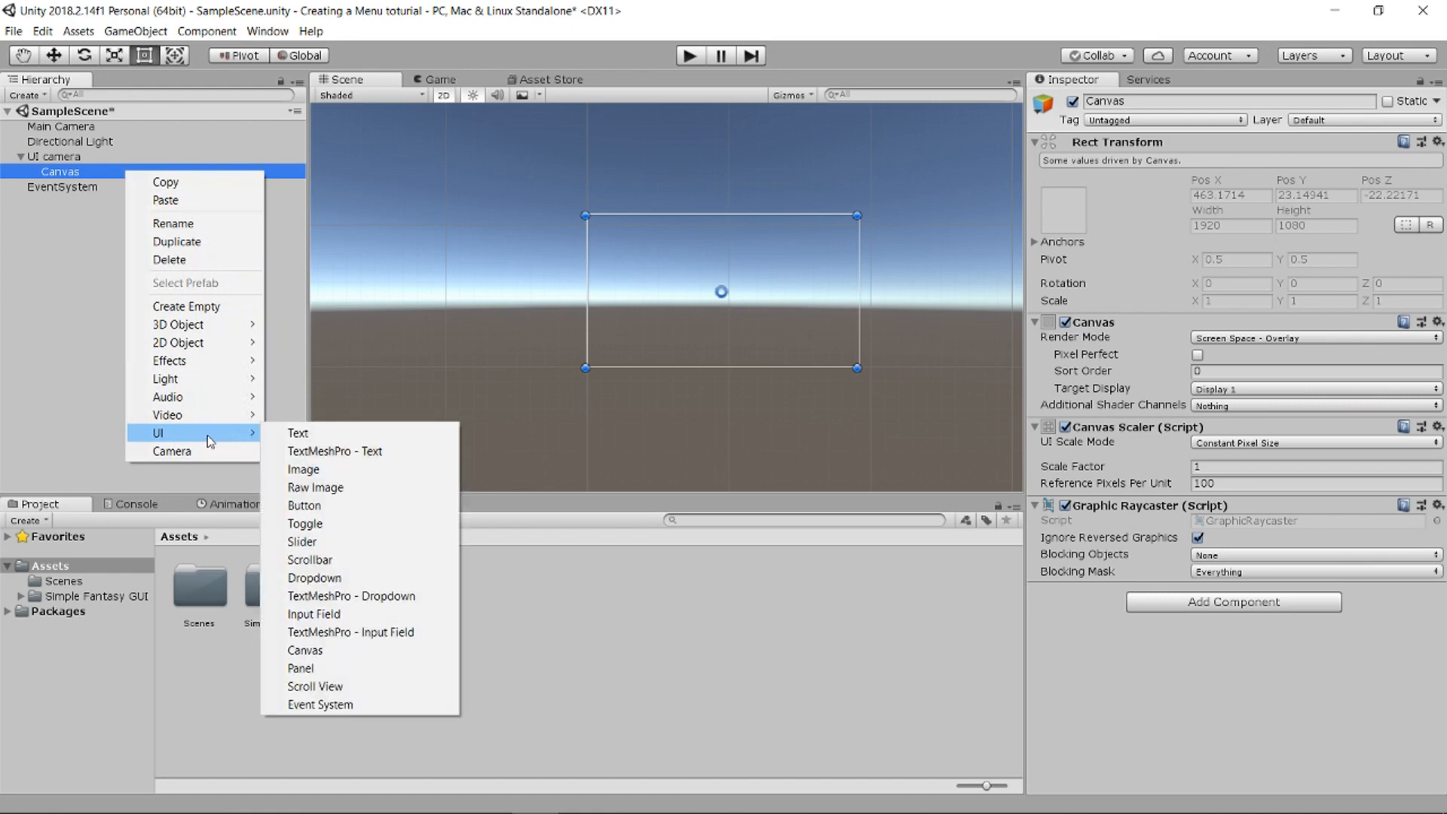
pyautogui.click(301, 668)
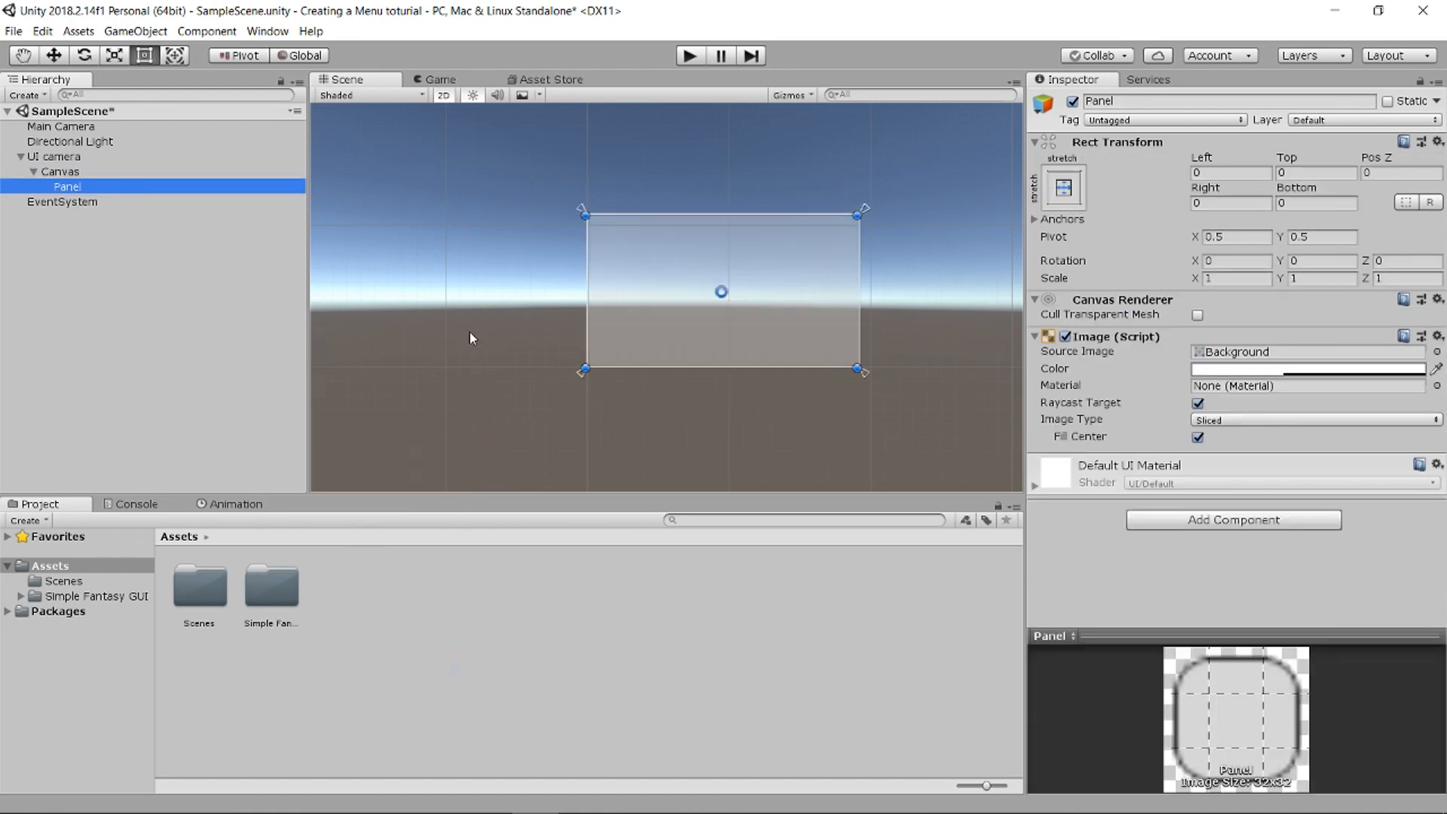
pyautogui.click(430, 77)
pyautogui.click(360, 75)
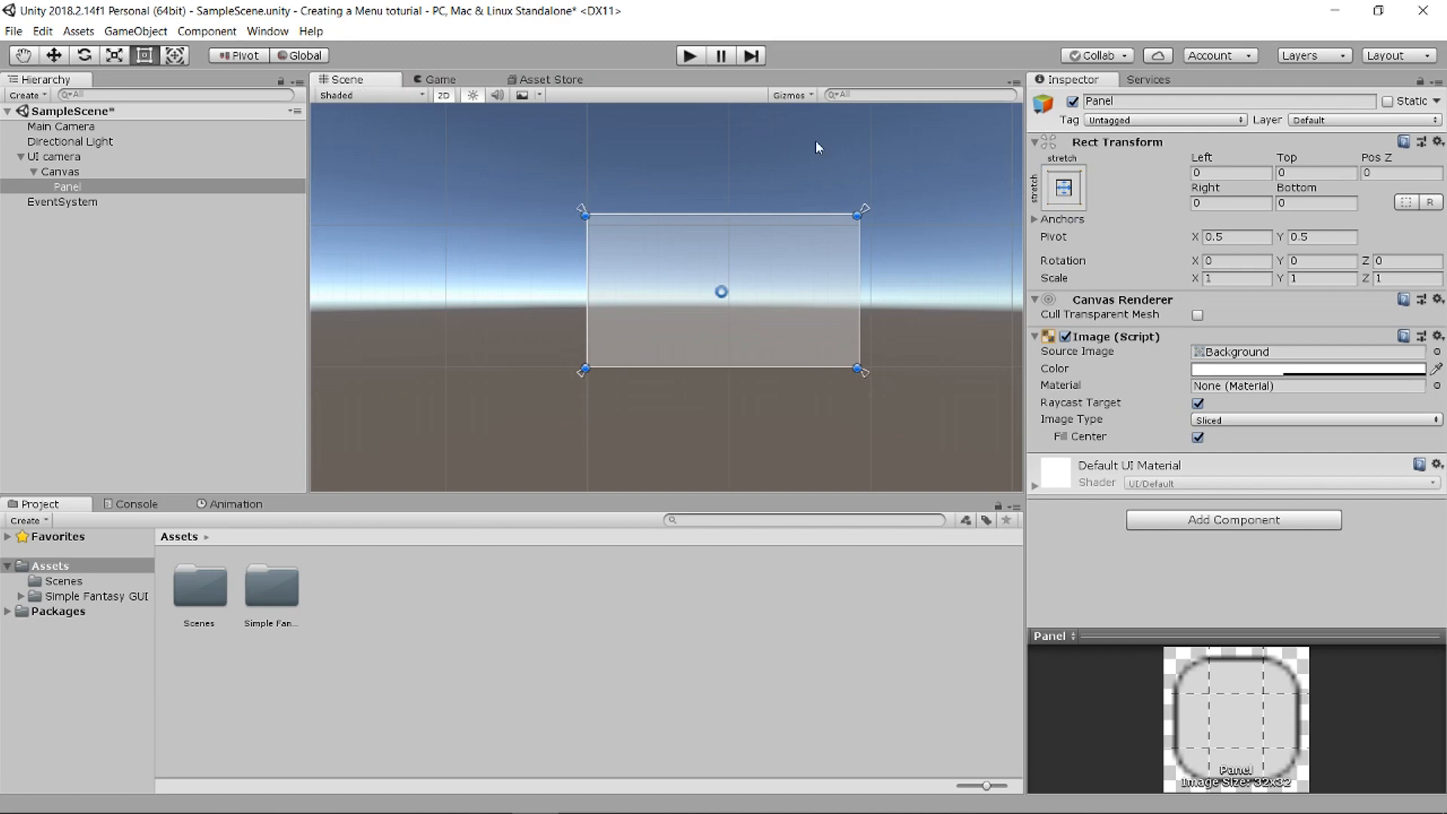
# Step: Enlarge the Game and Scene view area by narrowing the Inspector and Hierarchy and shortening the Project area, then return to the Scene view
pyautogui.click(453, 80)
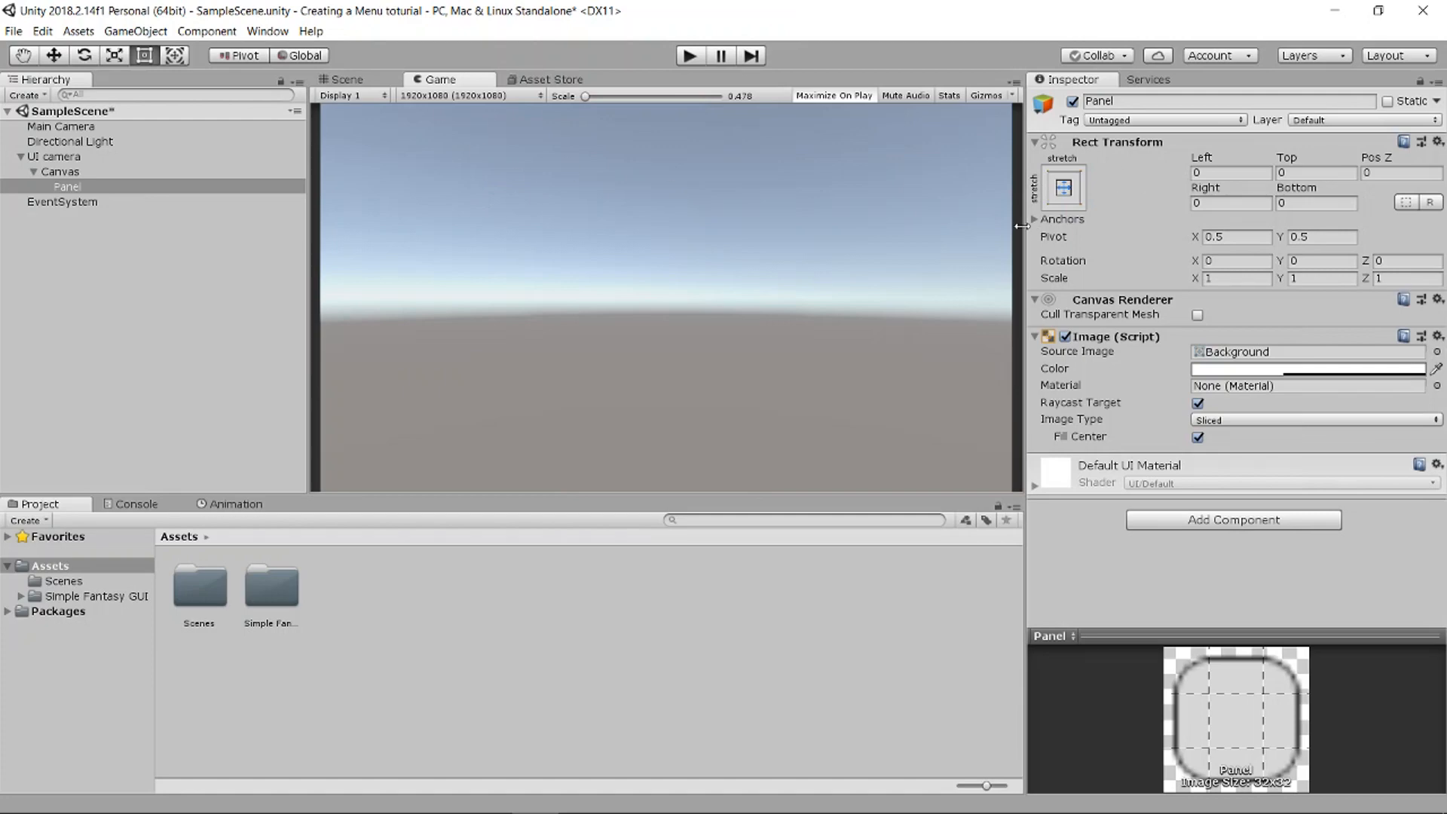
pyautogui.moveTo(1027, 226); pyautogui.dragTo(1251, 226)
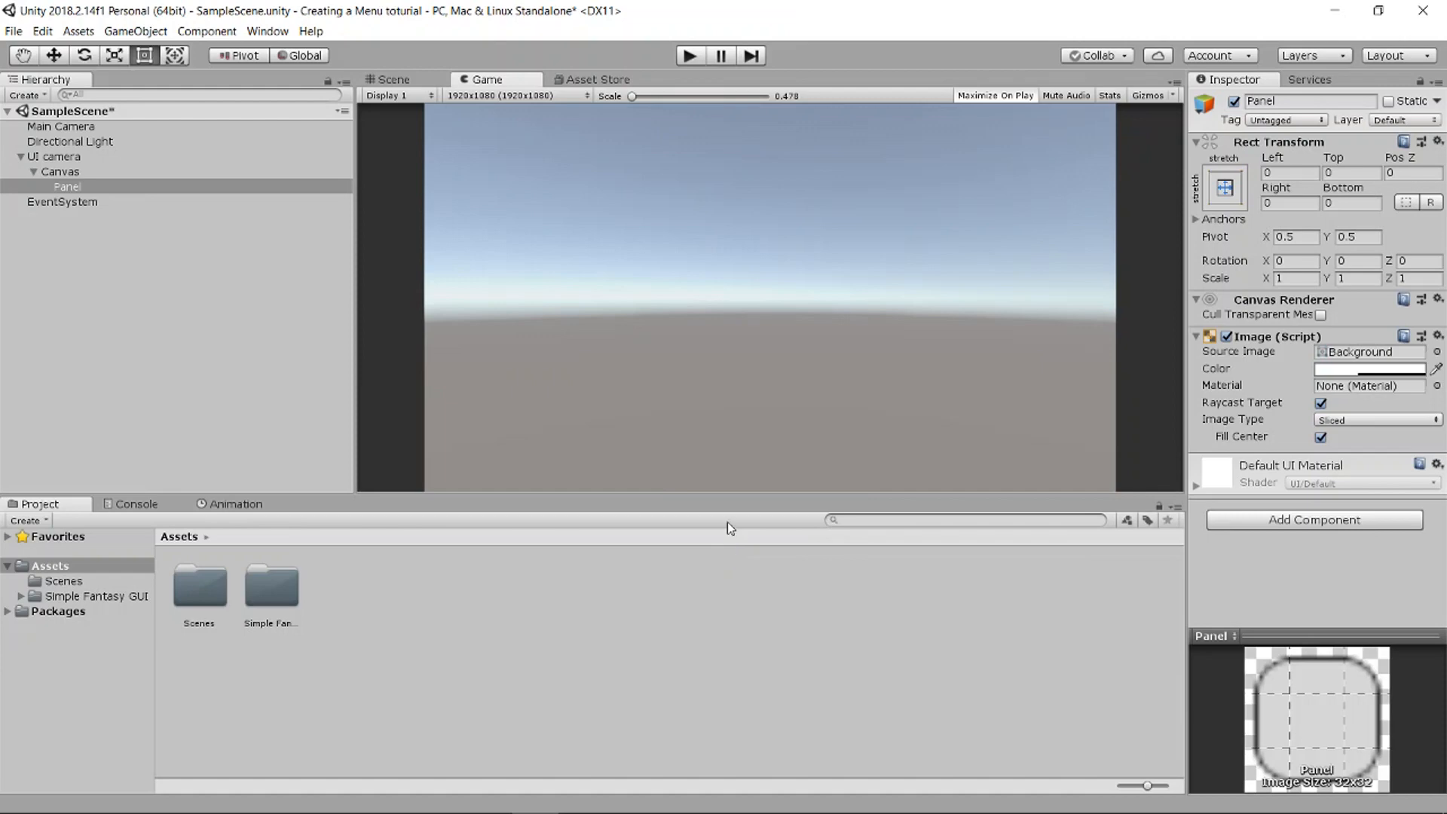
pyautogui.moveTo(721, 496); pyautogui.dragTo(715, 588)
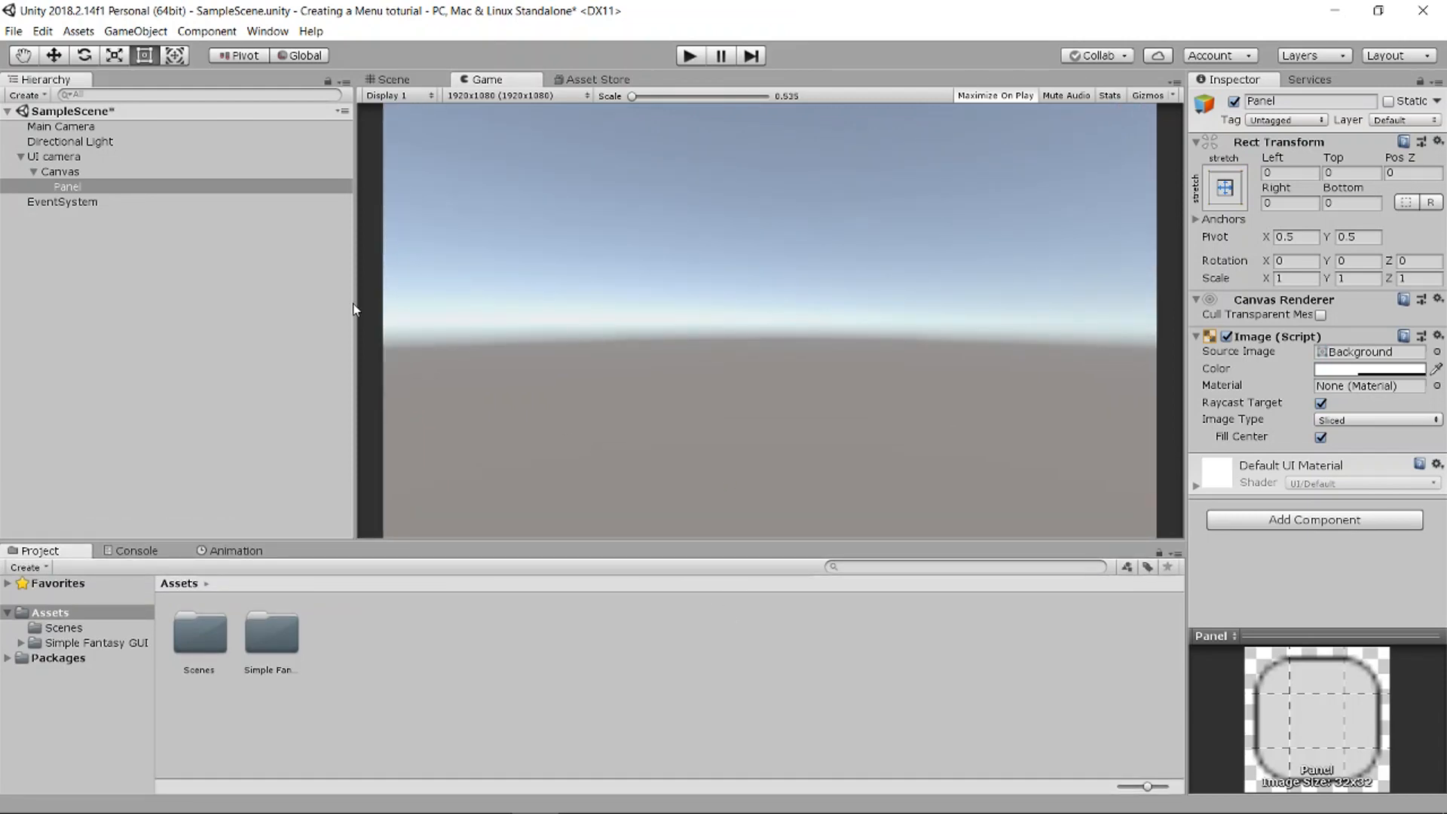
pyautogui.moveTo(355, 300); pyautogui.dragTo(239, 301)
pyautogui.click(285, 80)
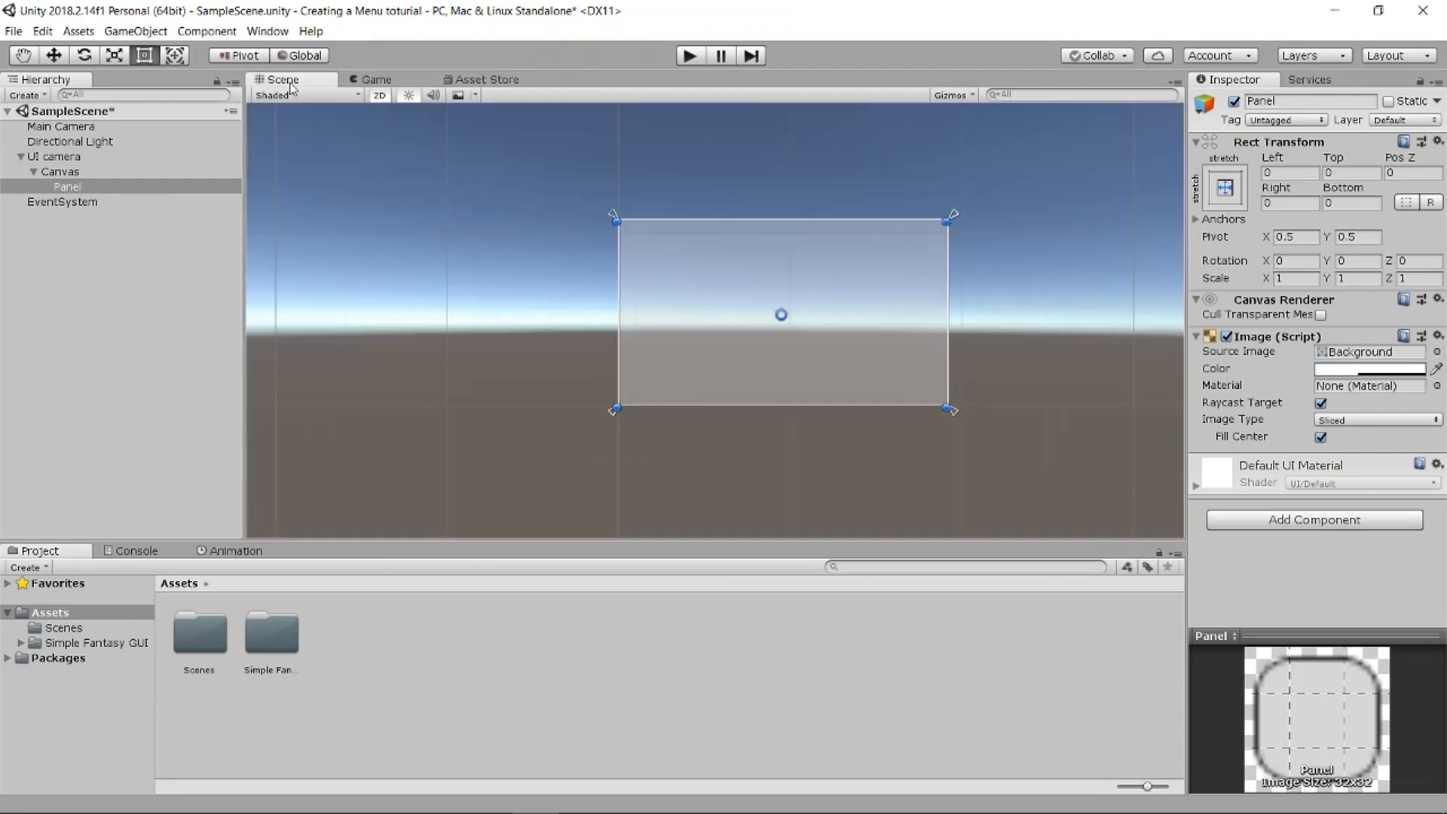
# Step: Anchor the Panel to the bottom left of the Canvas using the anchor presets
pyautogui.scroll(5, 769, 347)
pyautogui.scroll(1, 790, 332)
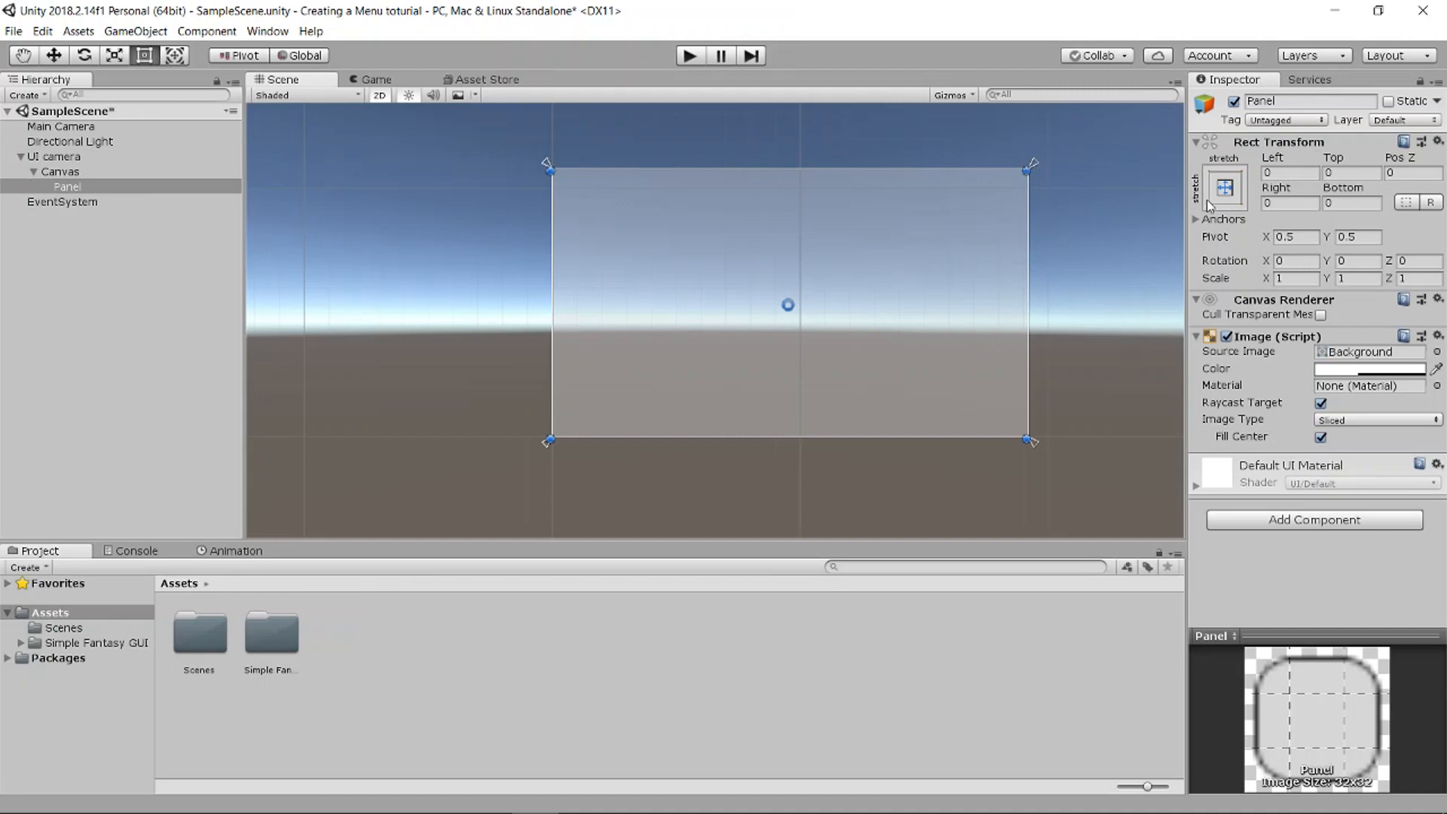
pyautogui.click(1223, 189)
pyautogui.click(1301, 424)
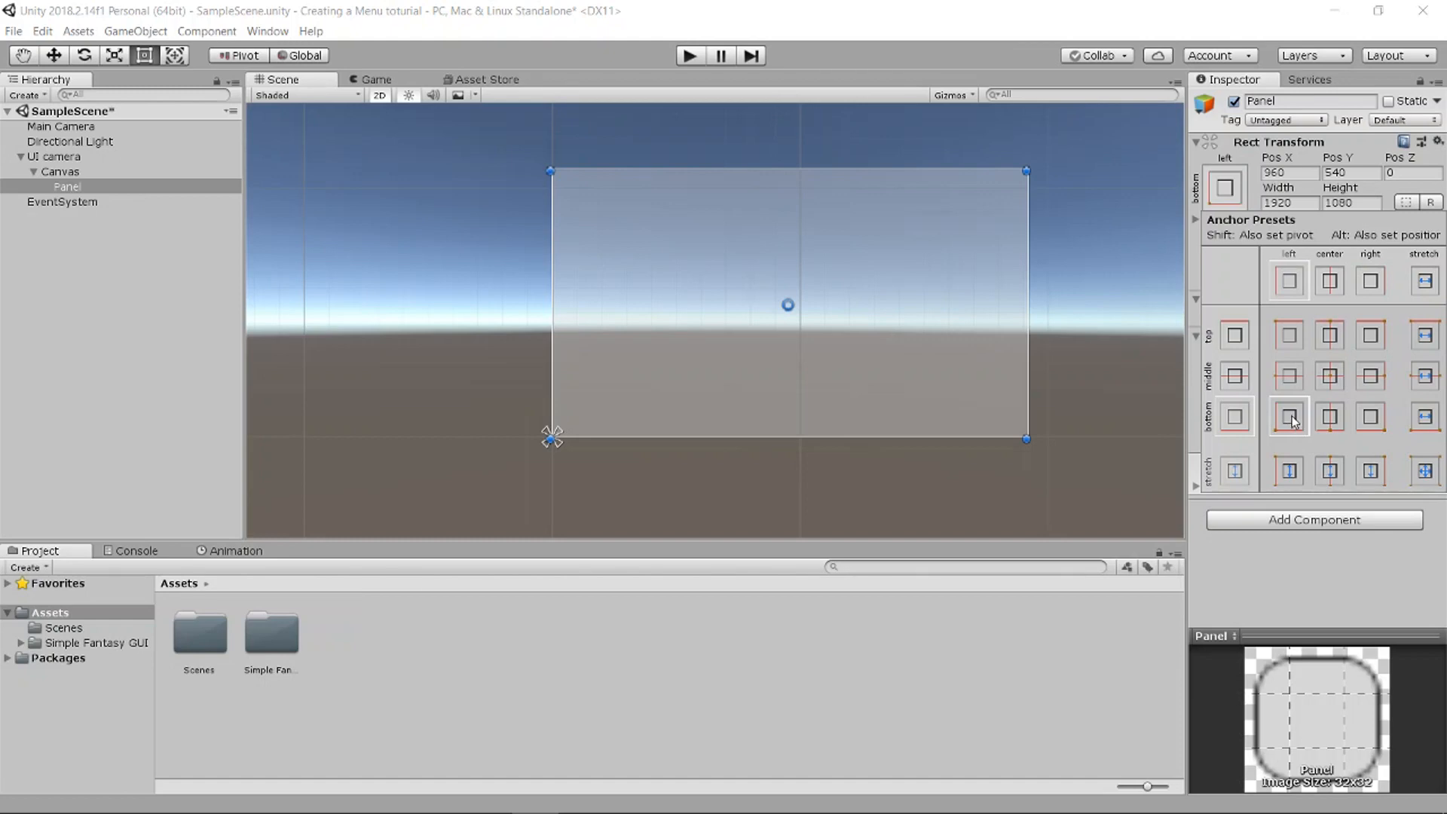
pyautogui.click(1233, 196)
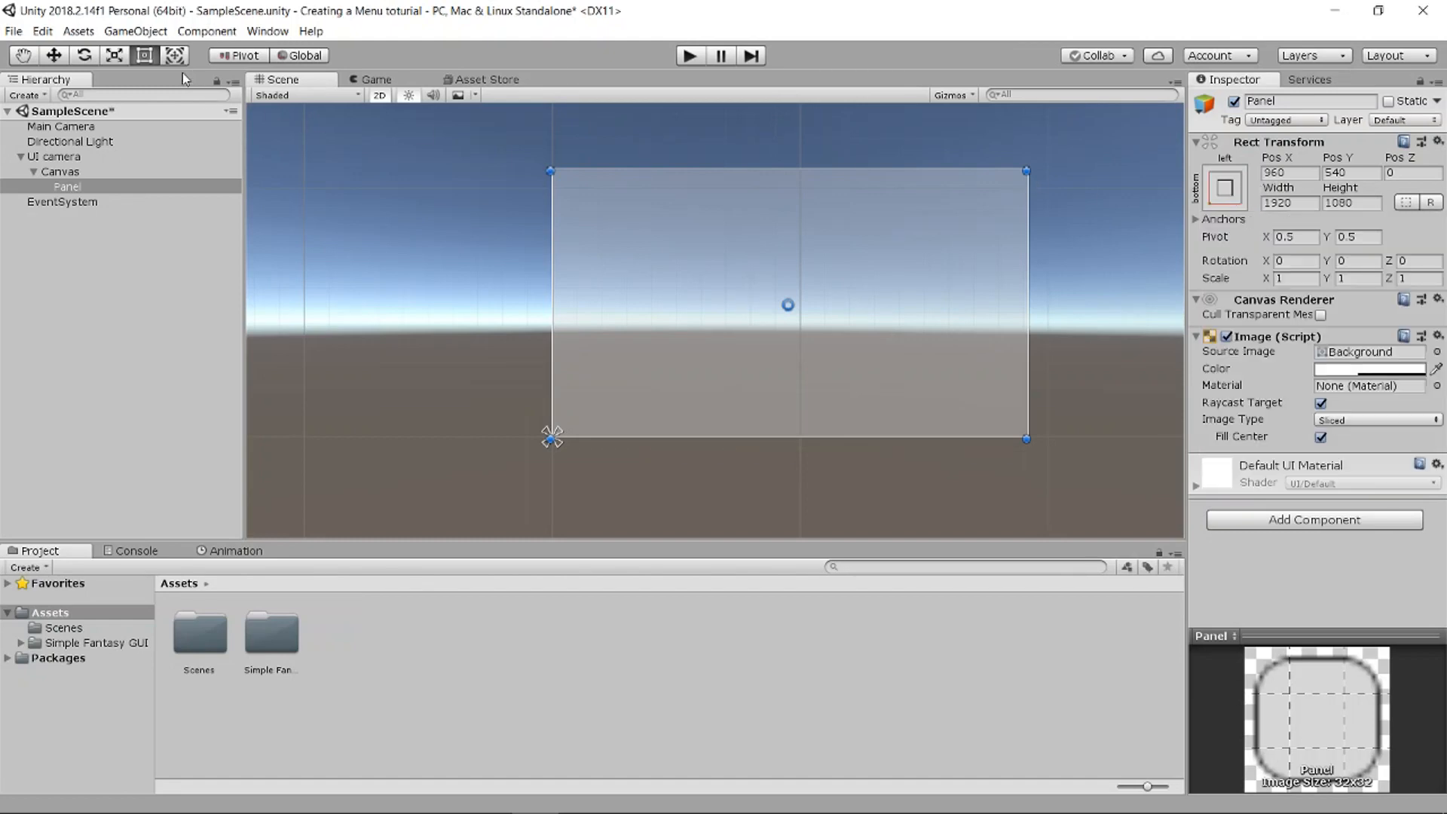
# Step: Resize the Panel with the Rect tool to about 479 wide by 601 high near the Canvas's lower left
pyautogui.click(116, 56)
pyautogui.click(144, 55)
pyautogui.moveTo(1023, 172); pyautogui.dragTo(738, 288)
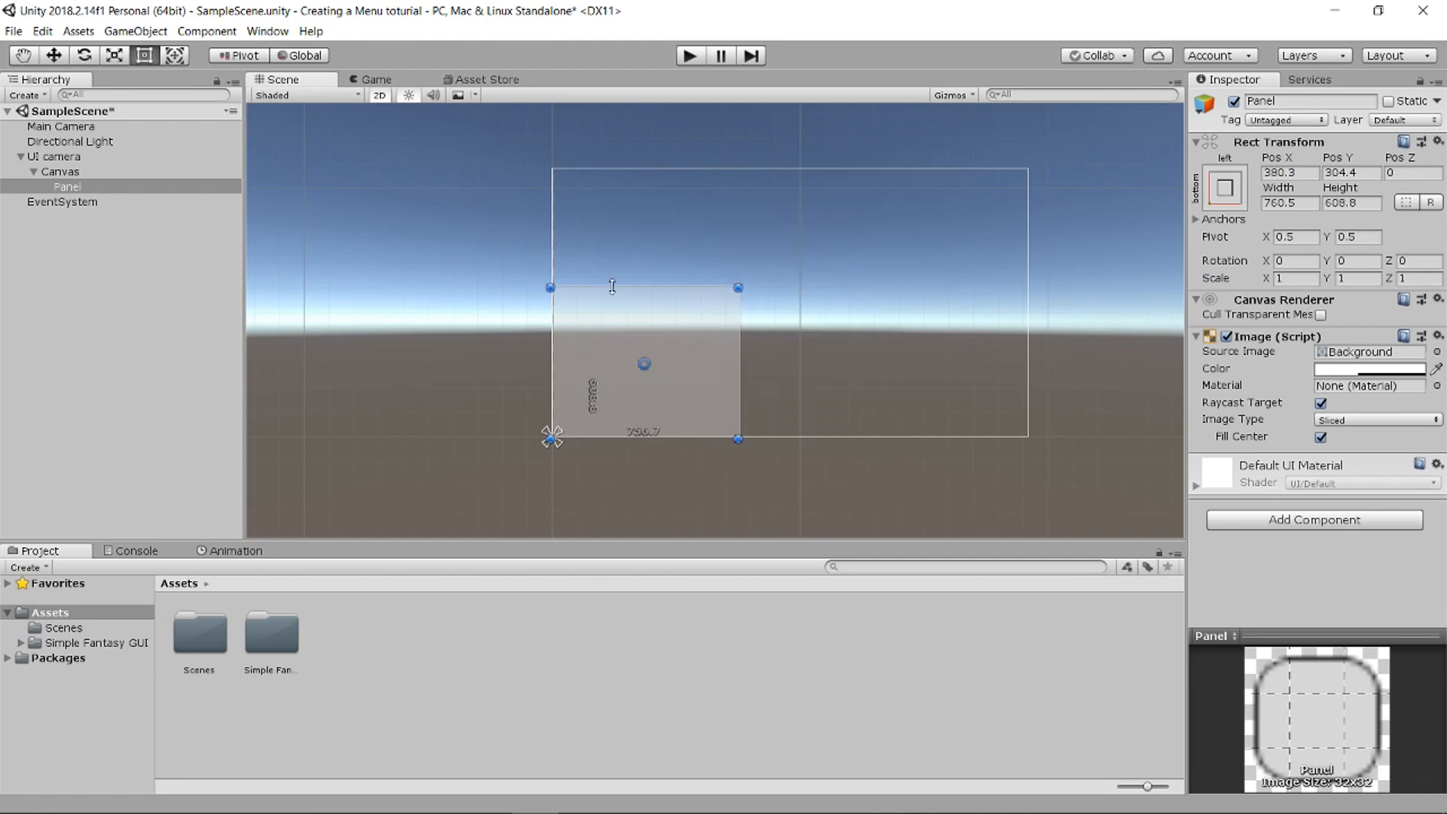
pyautogui.moveTo(551, 287); pyautogui.dragTo(591, 288)
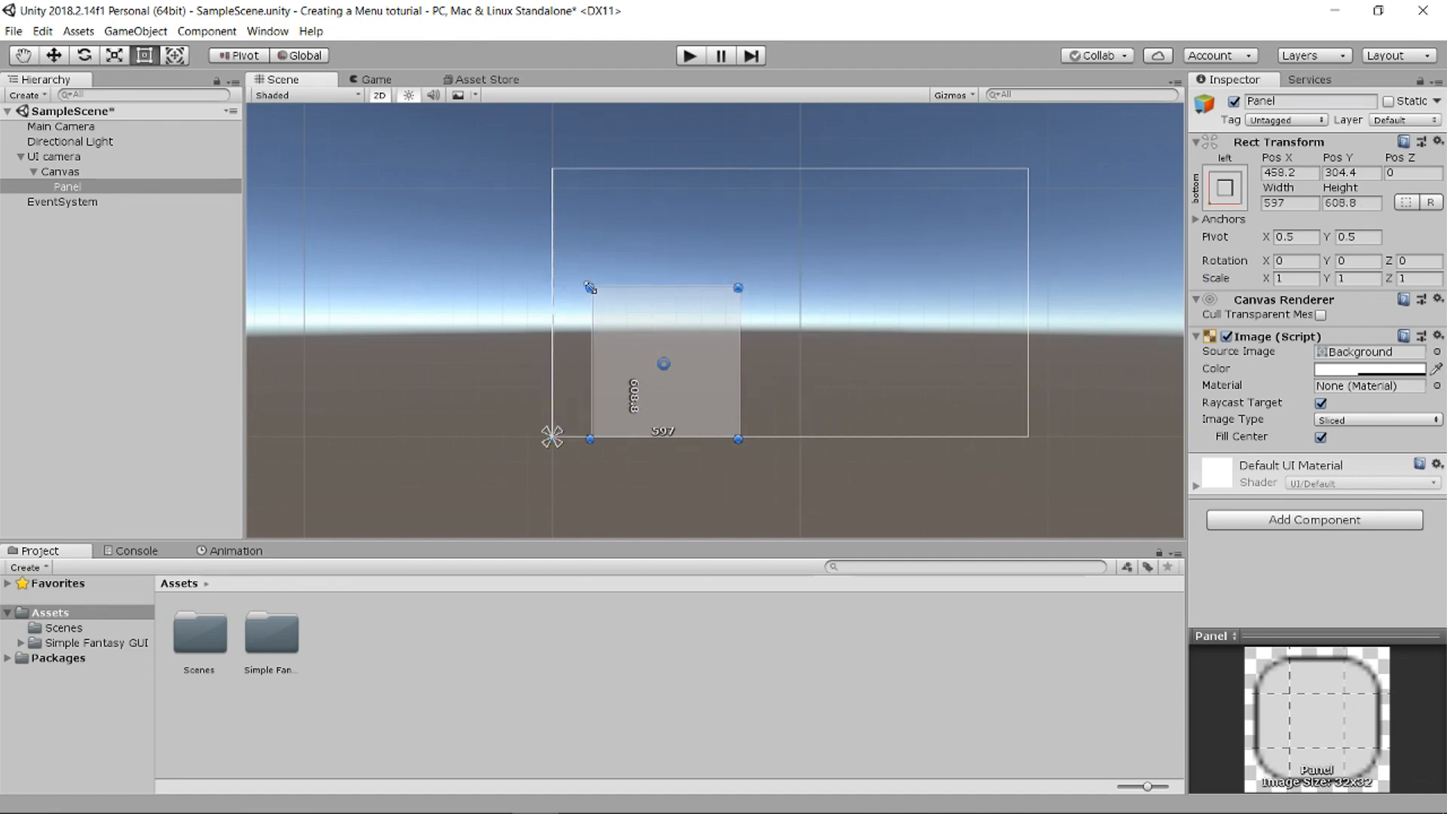
pyautogui.moveTo(738, 288); pyautogui.dragTo(709, 290)
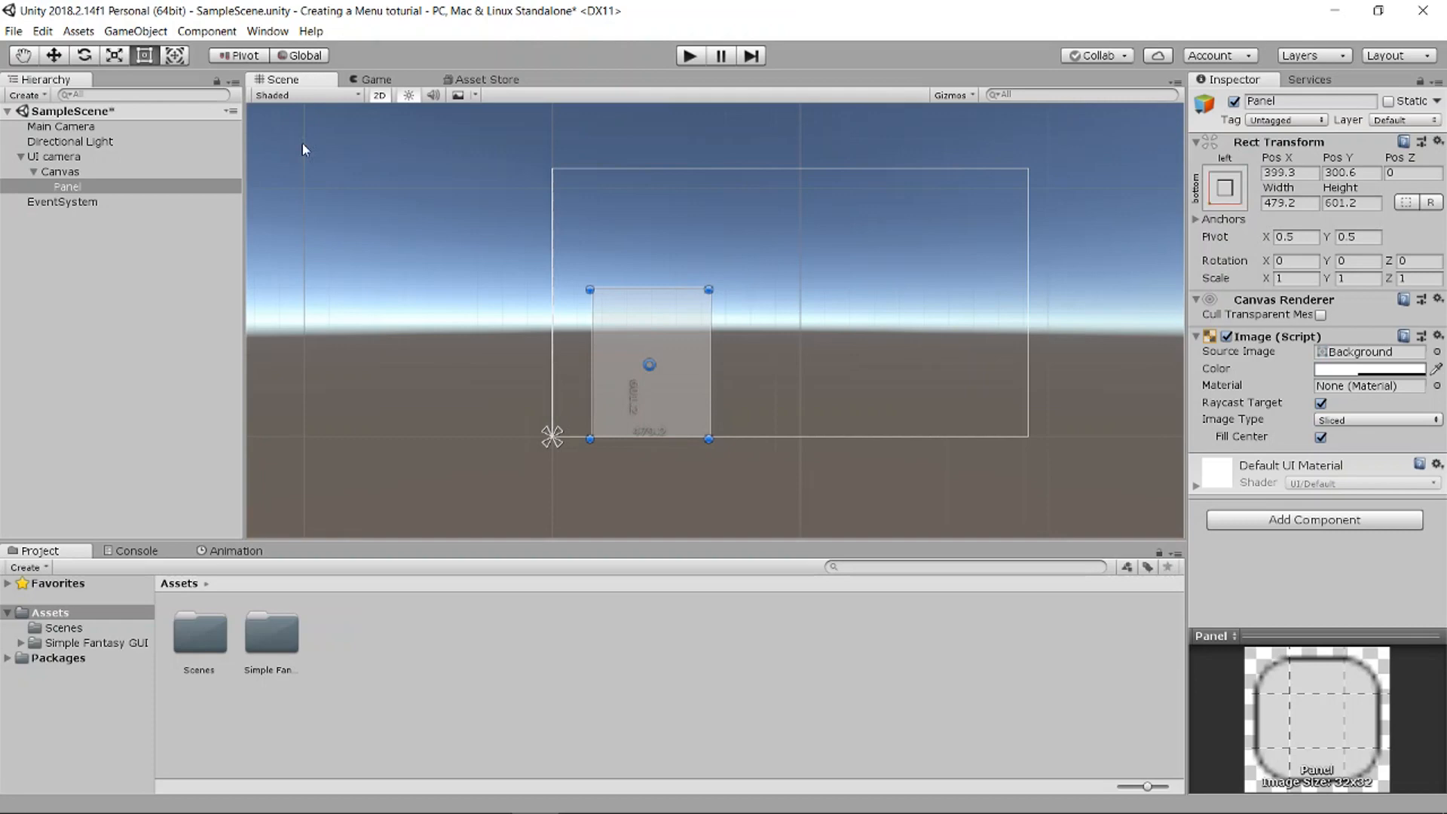
# Step: Move the Panel to about X 357, Y 354 within the Canvas and test it in Play mode
pyautogui.click(114, 55)
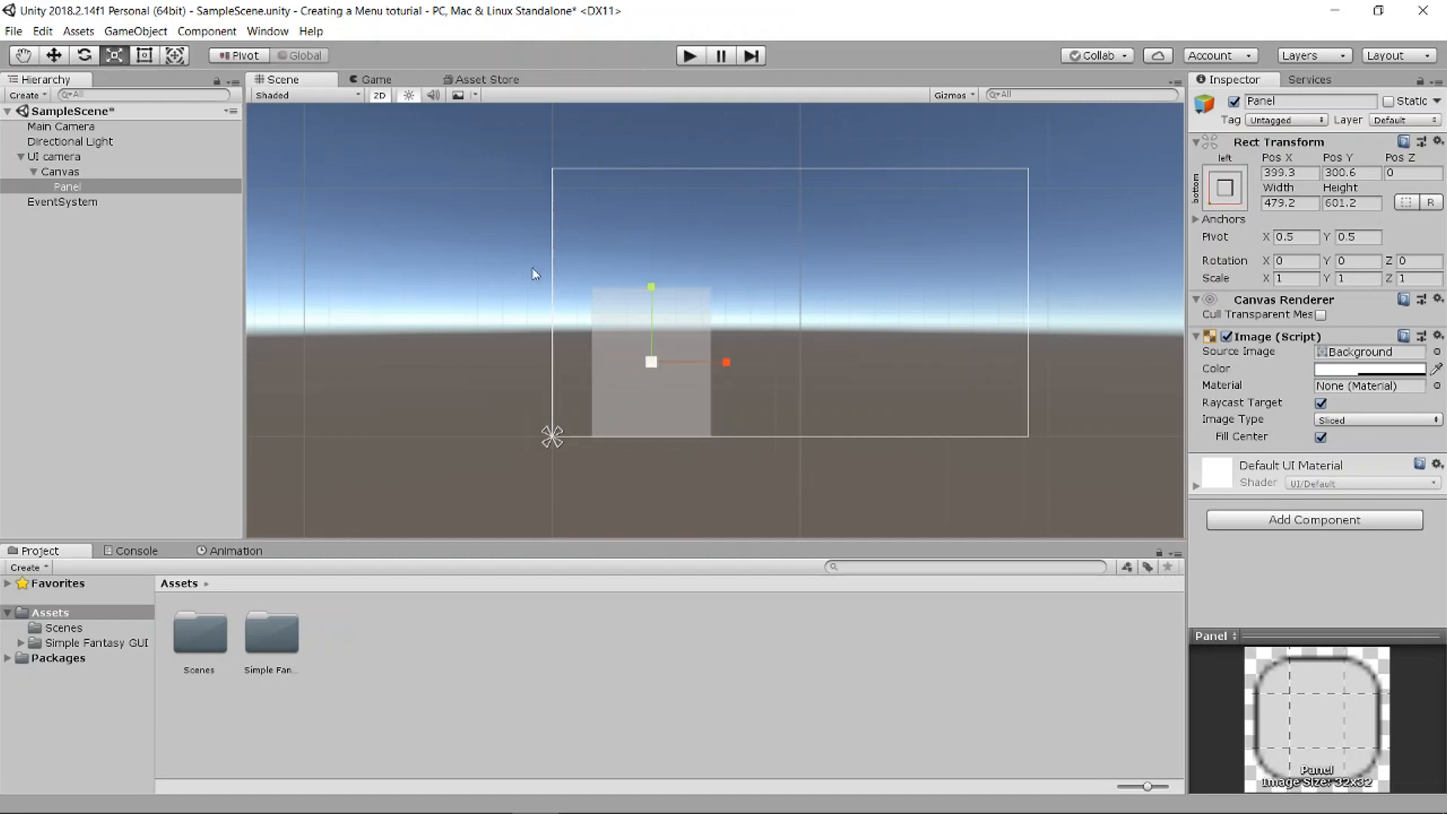
pyautogui.click(54, 55)
pyautogui.moveTo(667, 347); pyautogui.dragTo(660, 342)
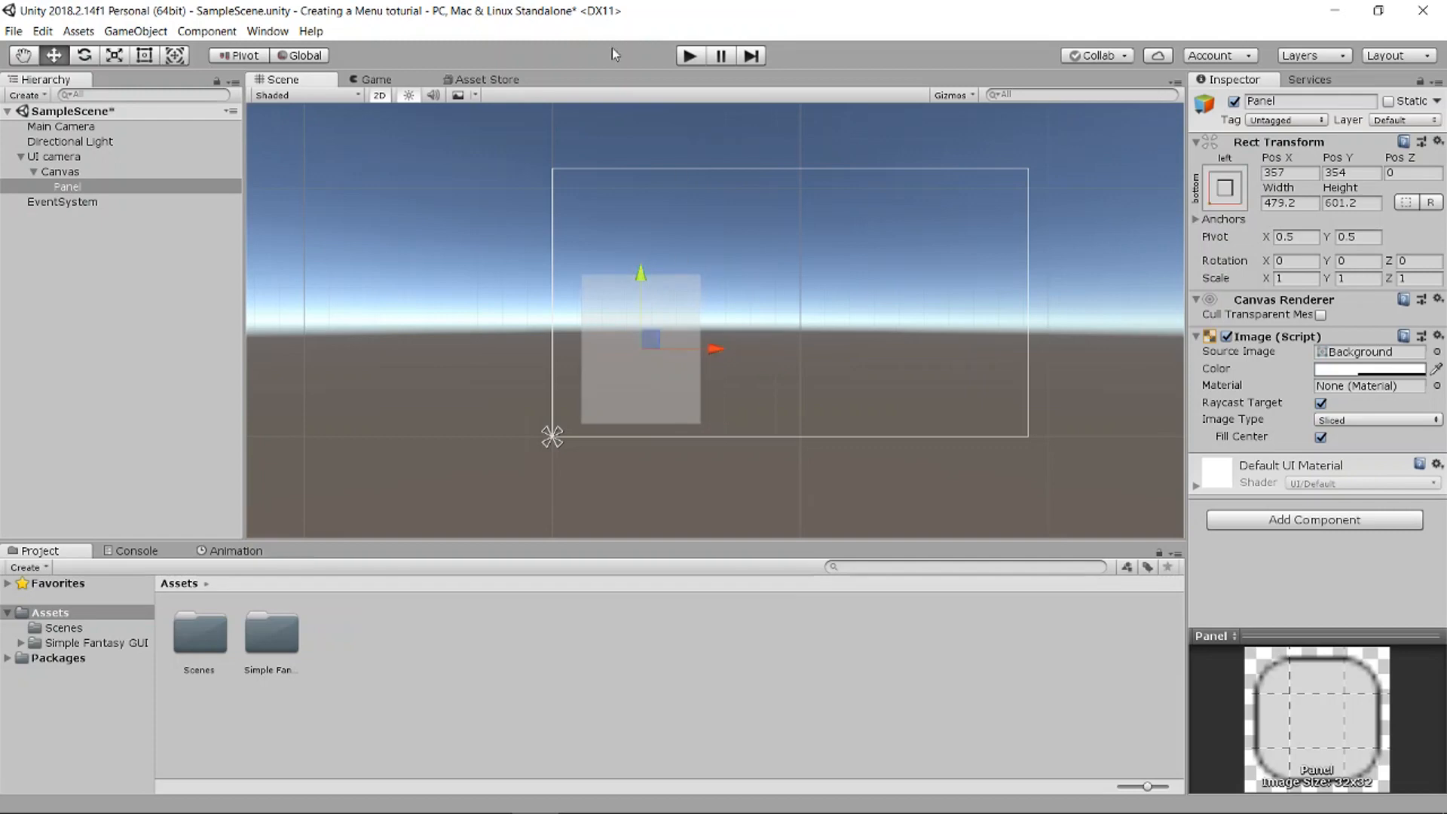
pyautogui.click(684, 57)
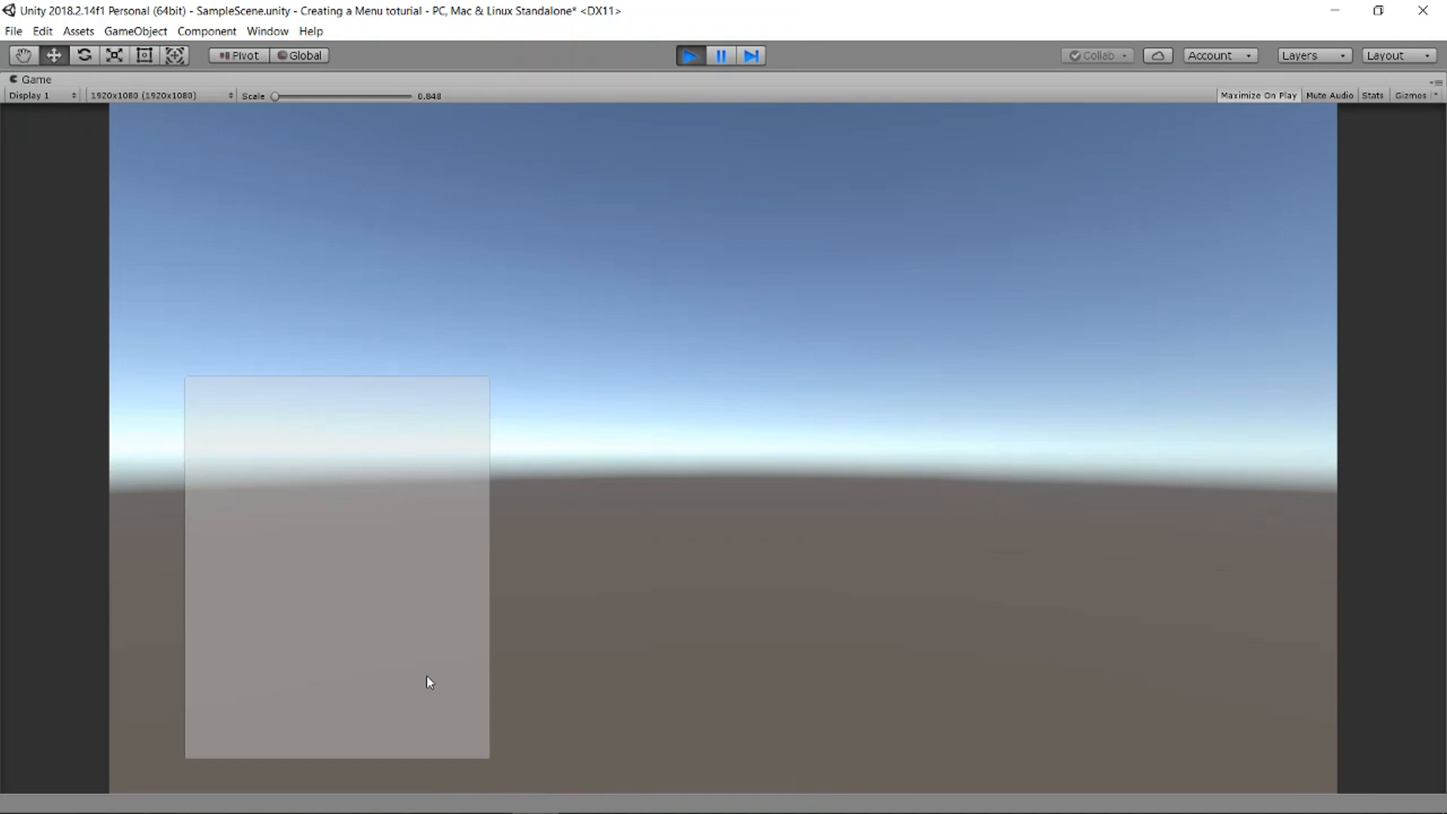
pyautogui.click(692, 59)
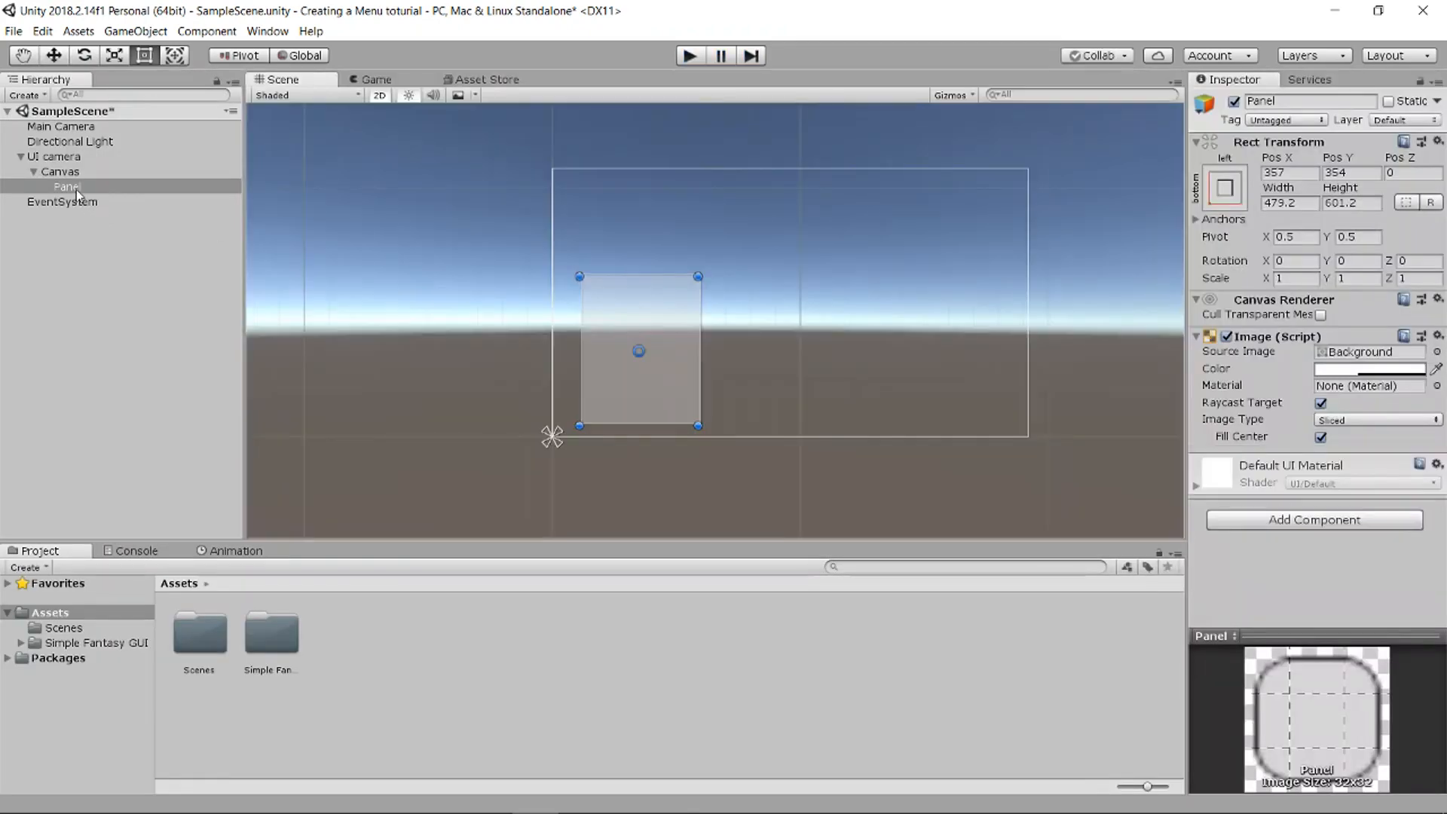
# Step: Rename the Panel as ButtonHolder
pyautogui.click(76, 188)
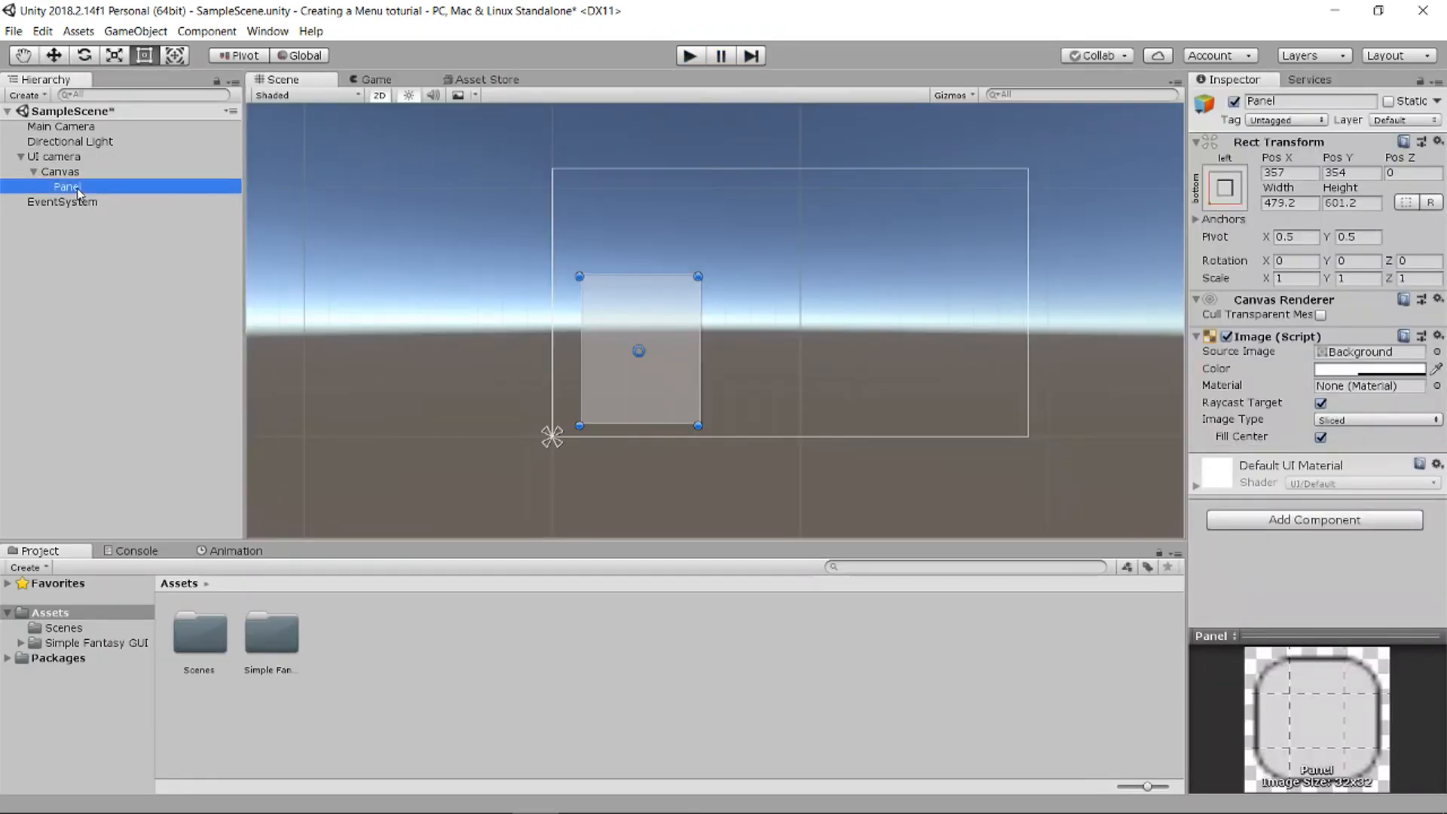
pyautogui.rightClick(77, 188)
pyautogui.click(169, 241)
pyautogui.write('ButtonHolder')
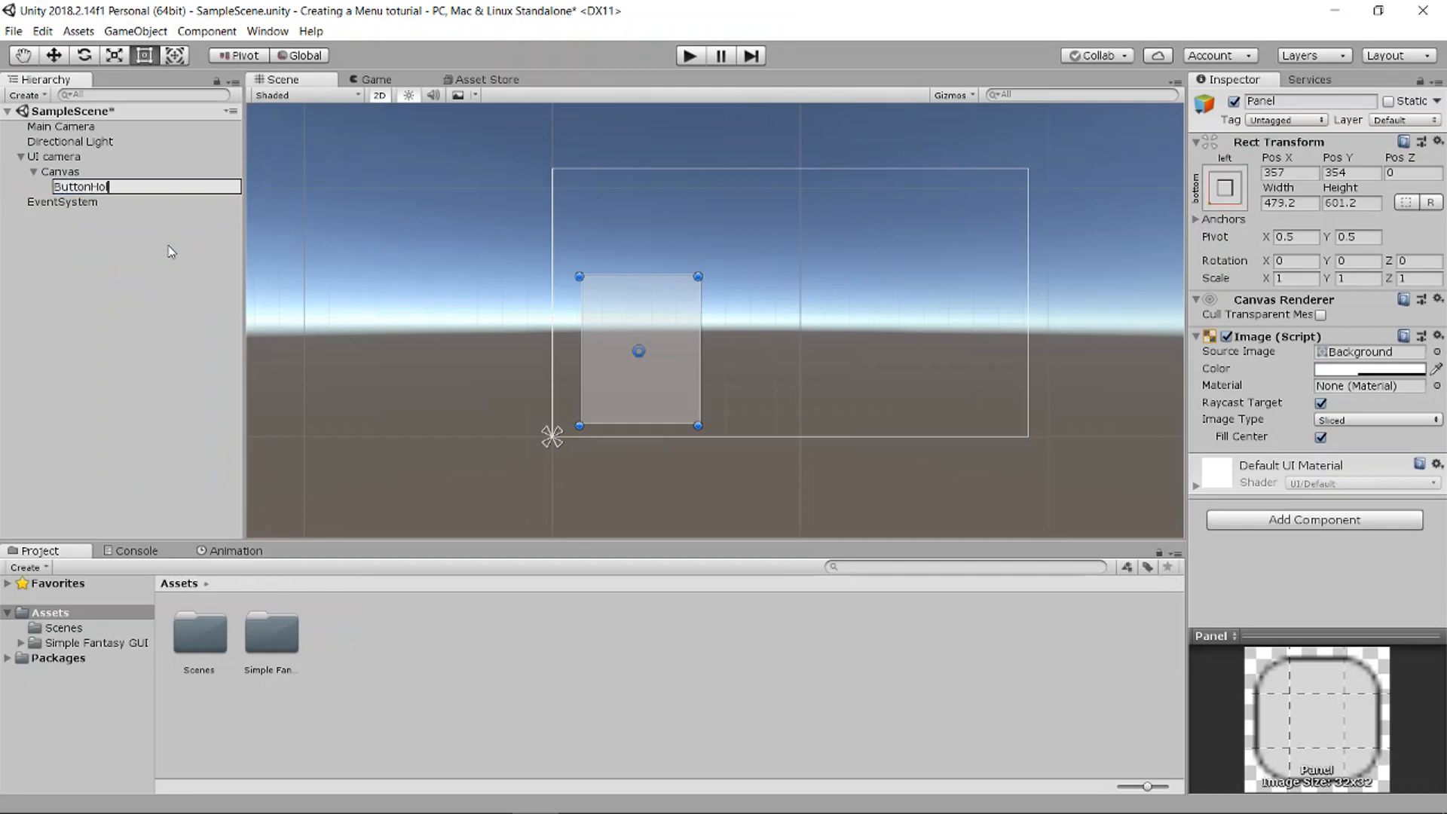
pyautogui.press('Return')
# Step: Rename the Canvas as UI canvas
pyautogui.rightClick(93, 172)
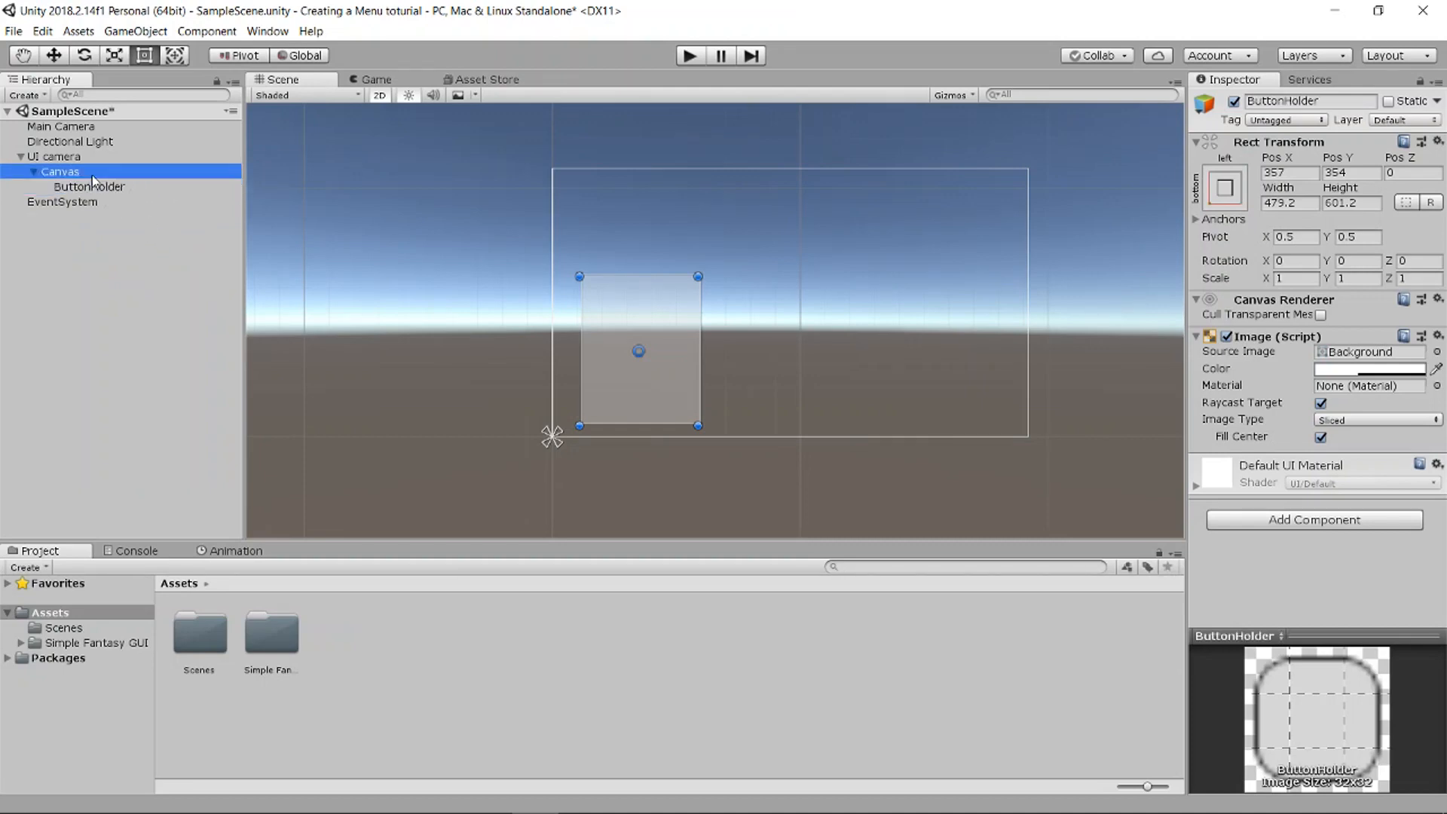
pyautogui.click(140, 228)
pyautogui.write('UI canvas')
pyautogui.press('Return')
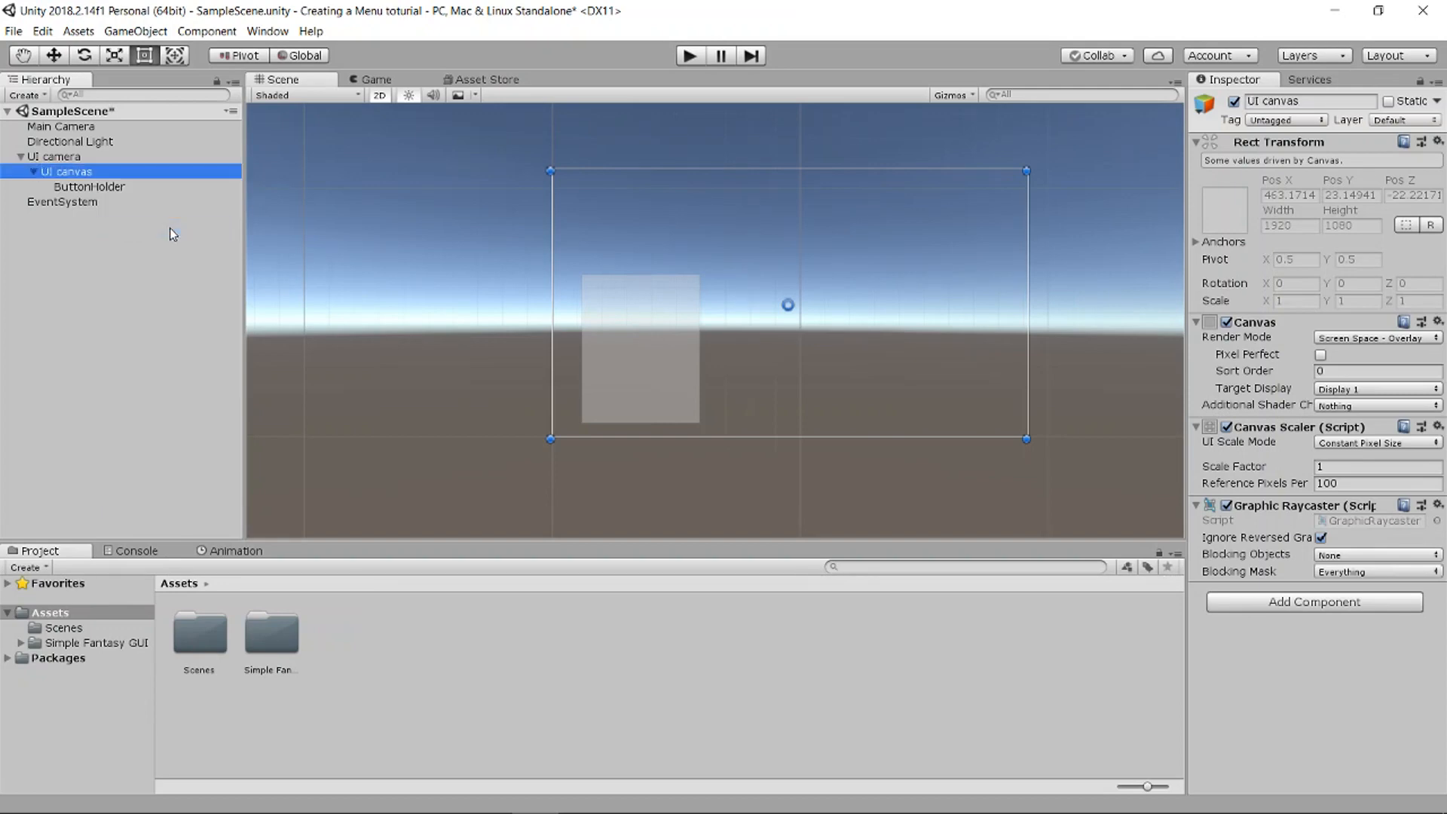
# Step: Assign UI canvas and all its child objects to the UI layer
pyautogui.click(1406, 121)
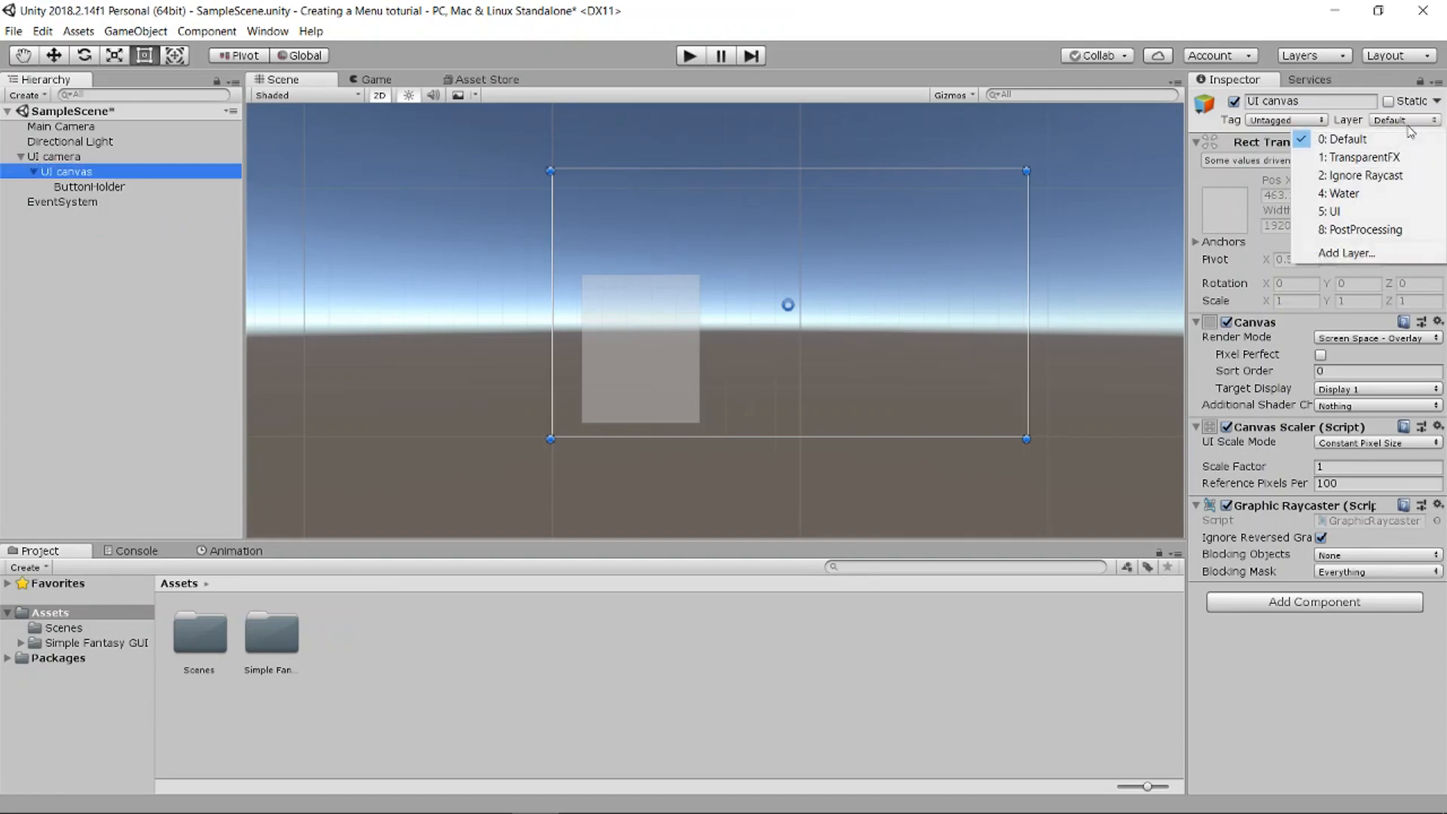
pyautogui.click(1359, 214)
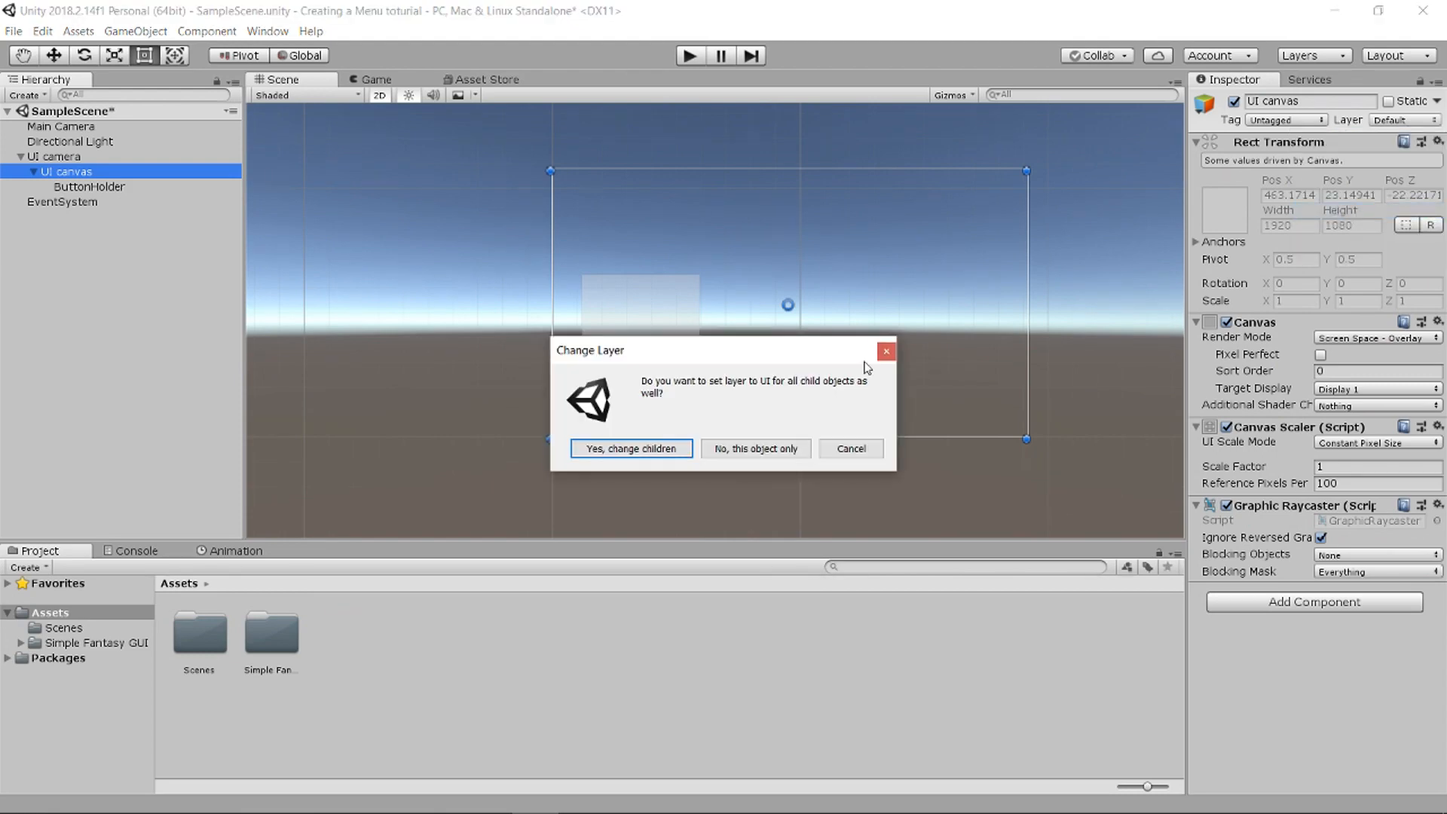
pyautogui.click(677, 452)
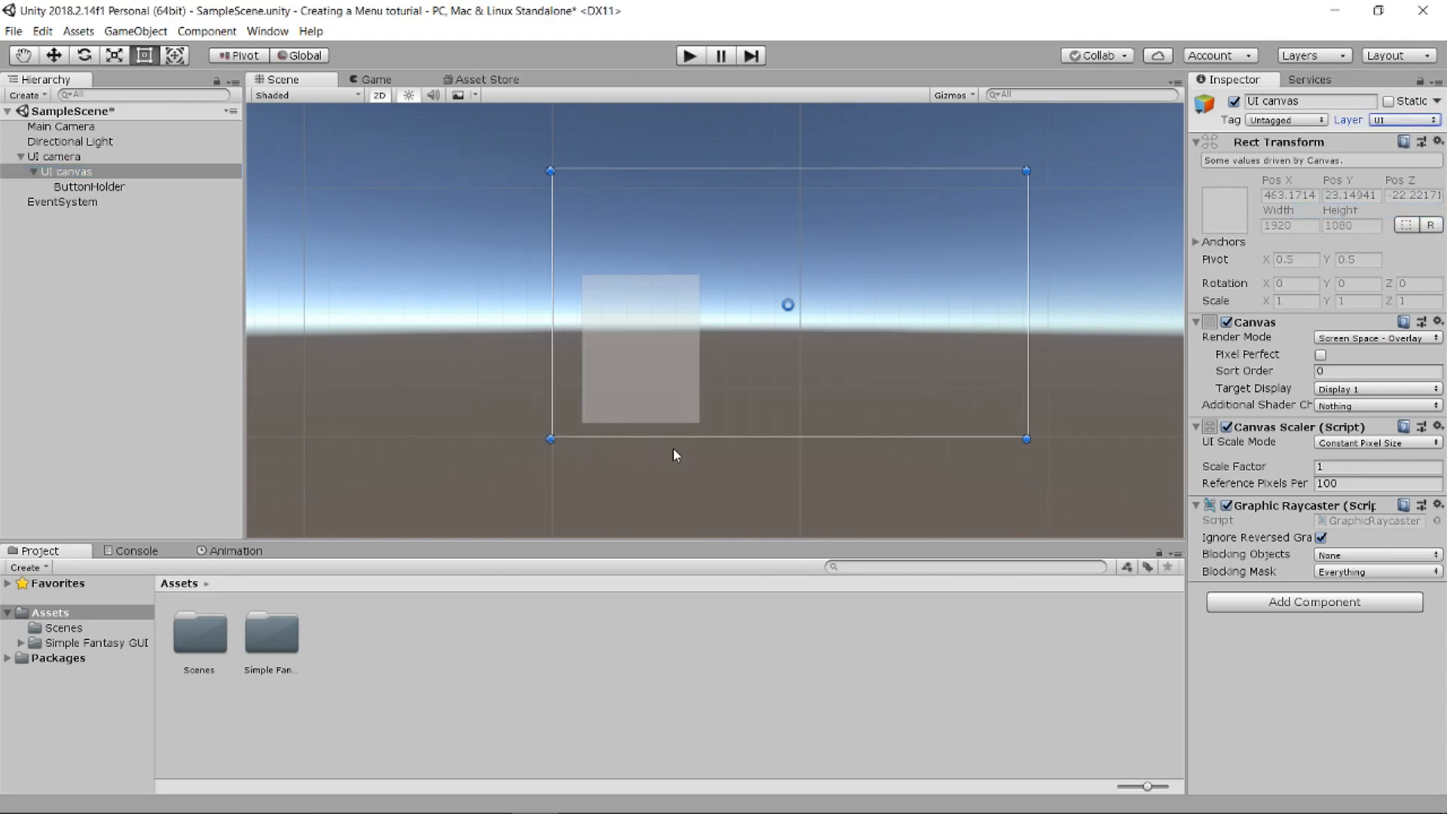
# Step: Add a UI Button as a child of ButtonHolder
pyautogui.click(128, 202)
pyautogui.click(119, 188)
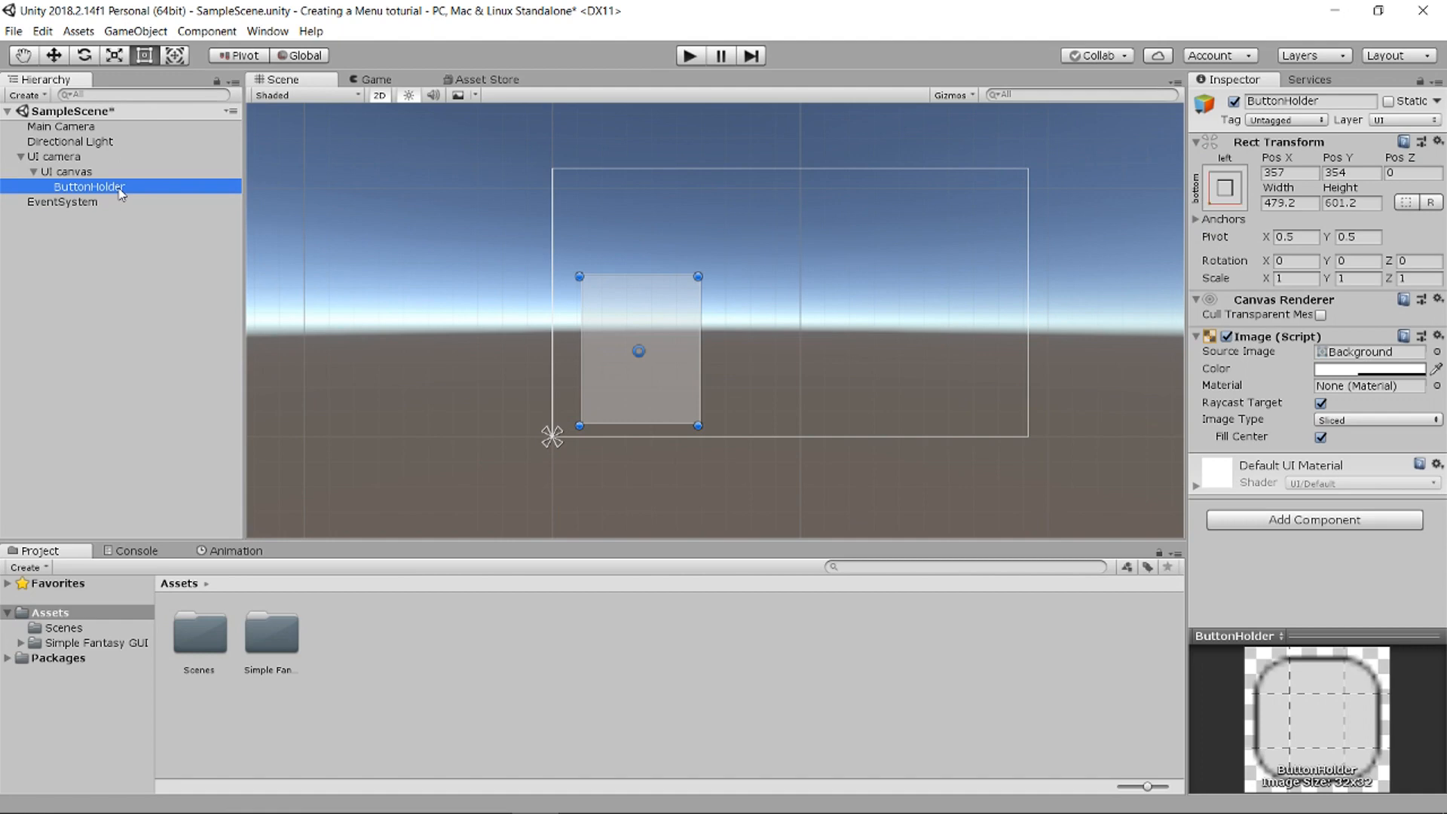
pyautogui.rightClick(120, 189)
pyautogui.moveTo(205, 452)
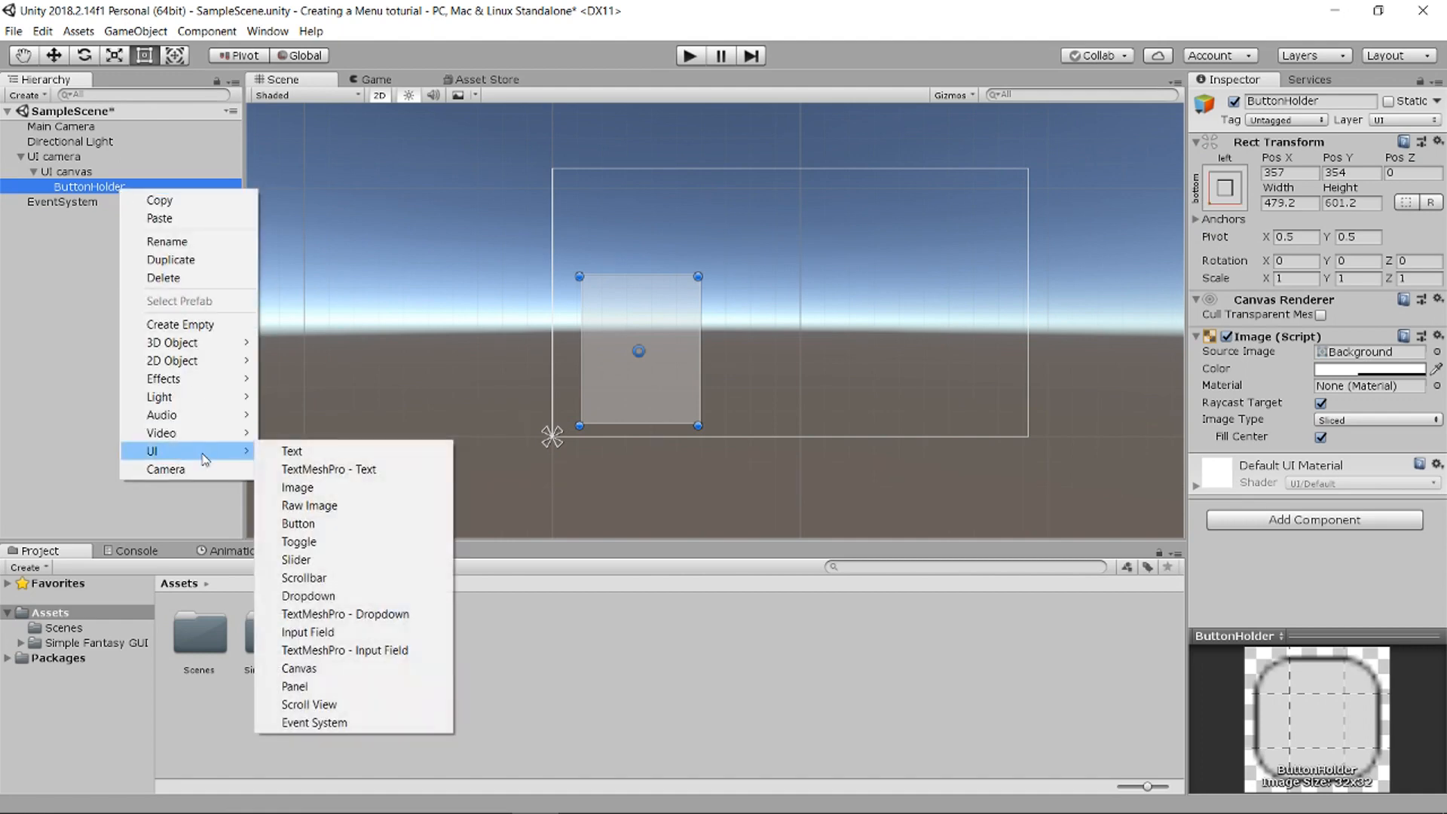
pyautogui.click(299, 523)
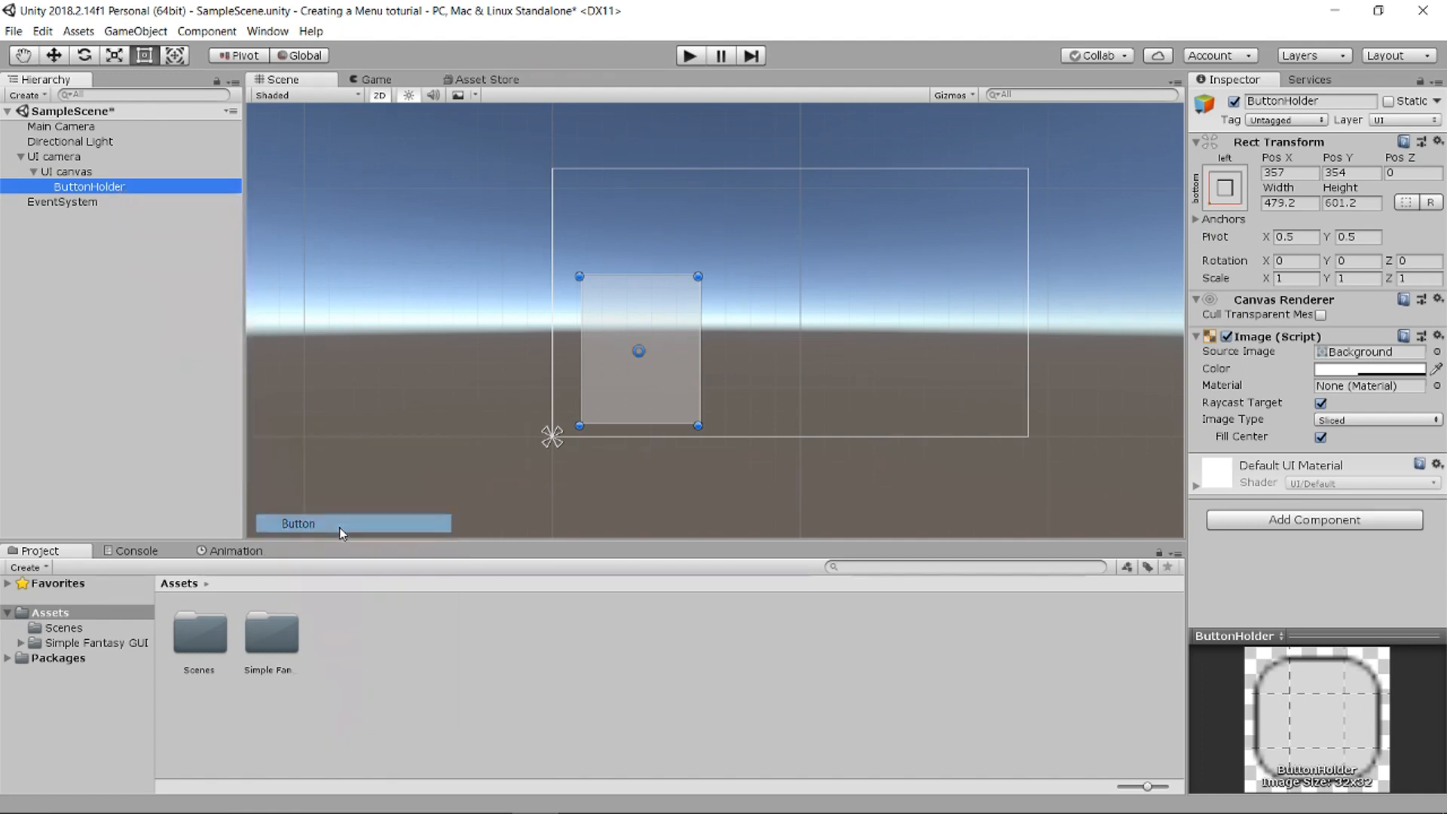
# Step: Rename the new button as Play button and enlarge it to about 343 wide by 59 high
pyautogui.scroll(6, 659, 343)
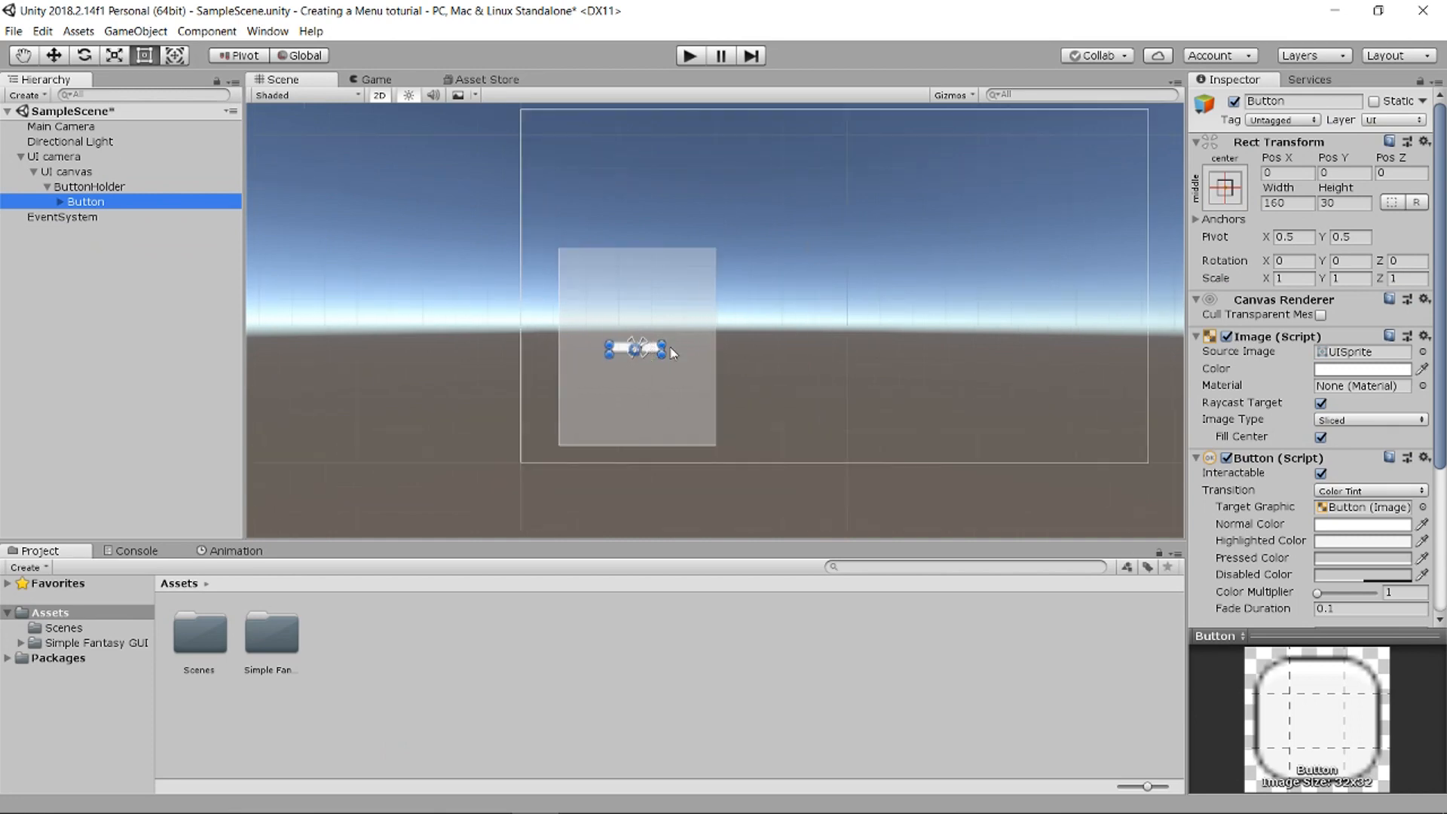
pyautogui.rightClick(95, 202)
pyautogui.click(195, 255)
pyautogui.write('Play b')
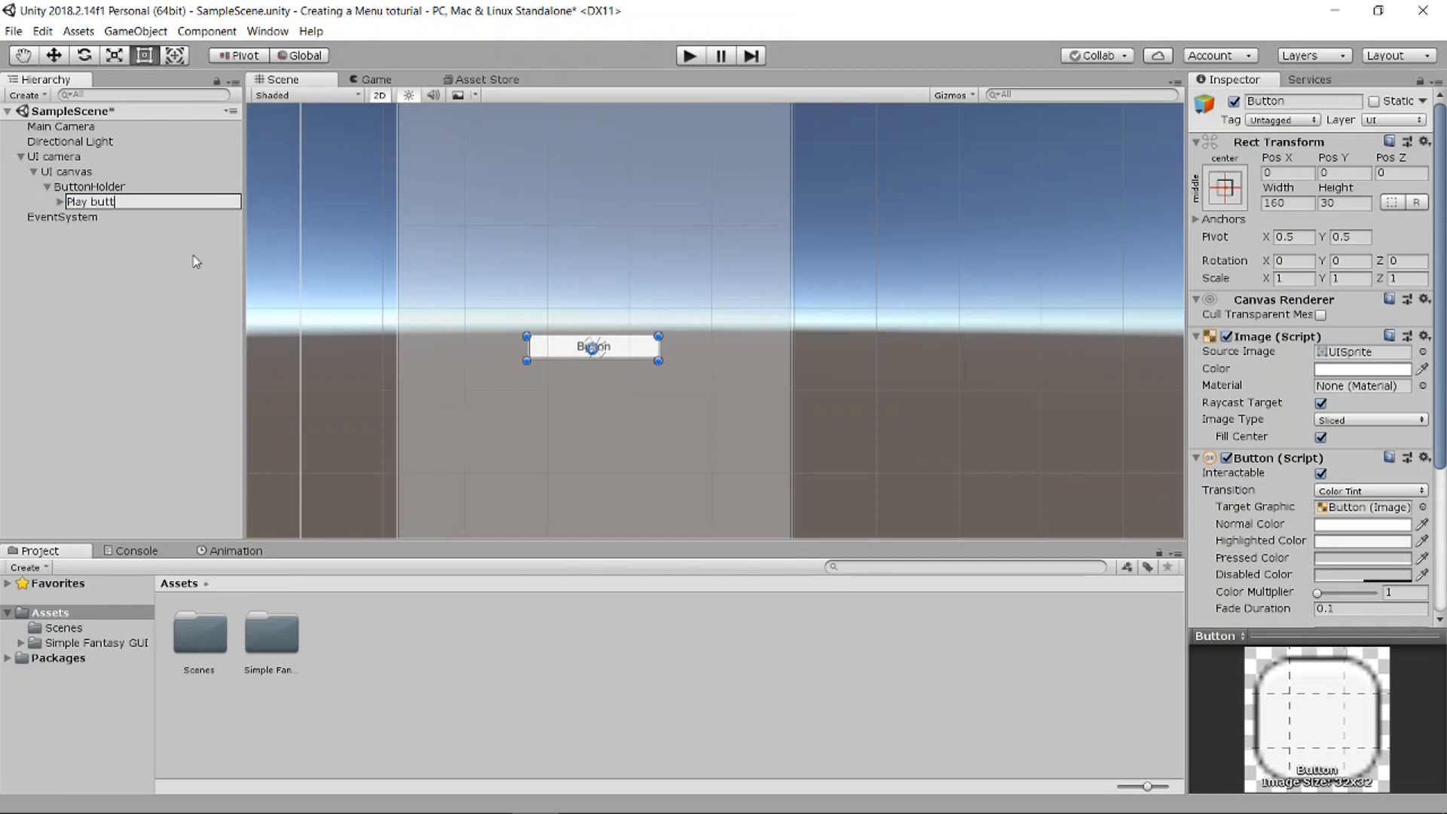
pyautogui.press('Return')
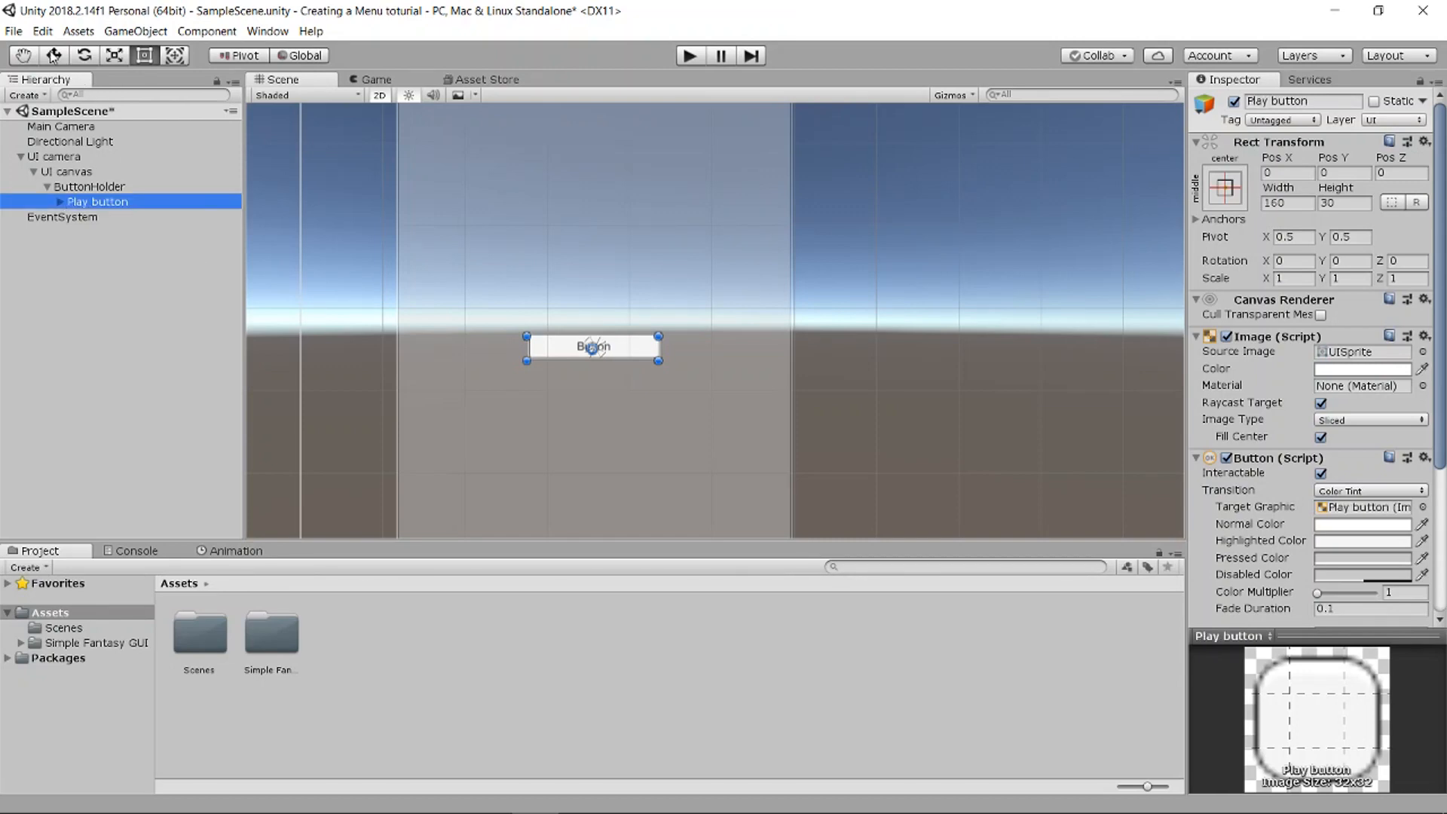
pyautogui.moveTo(658, 337); pyautogui.dragTo(732, 315)
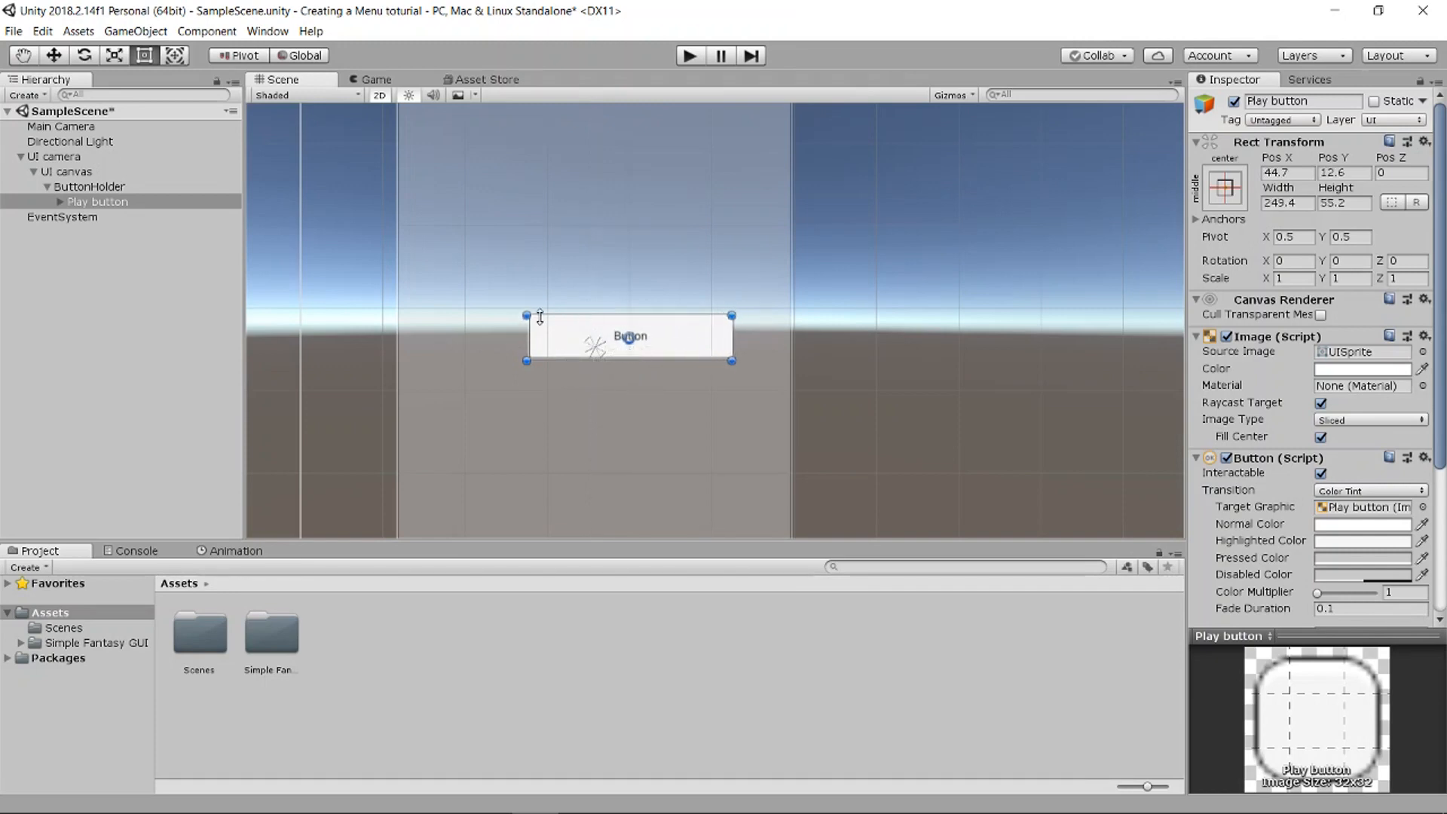
pyautogui.moveTo(526, 315); pyautogui.dragTo(449, 313)
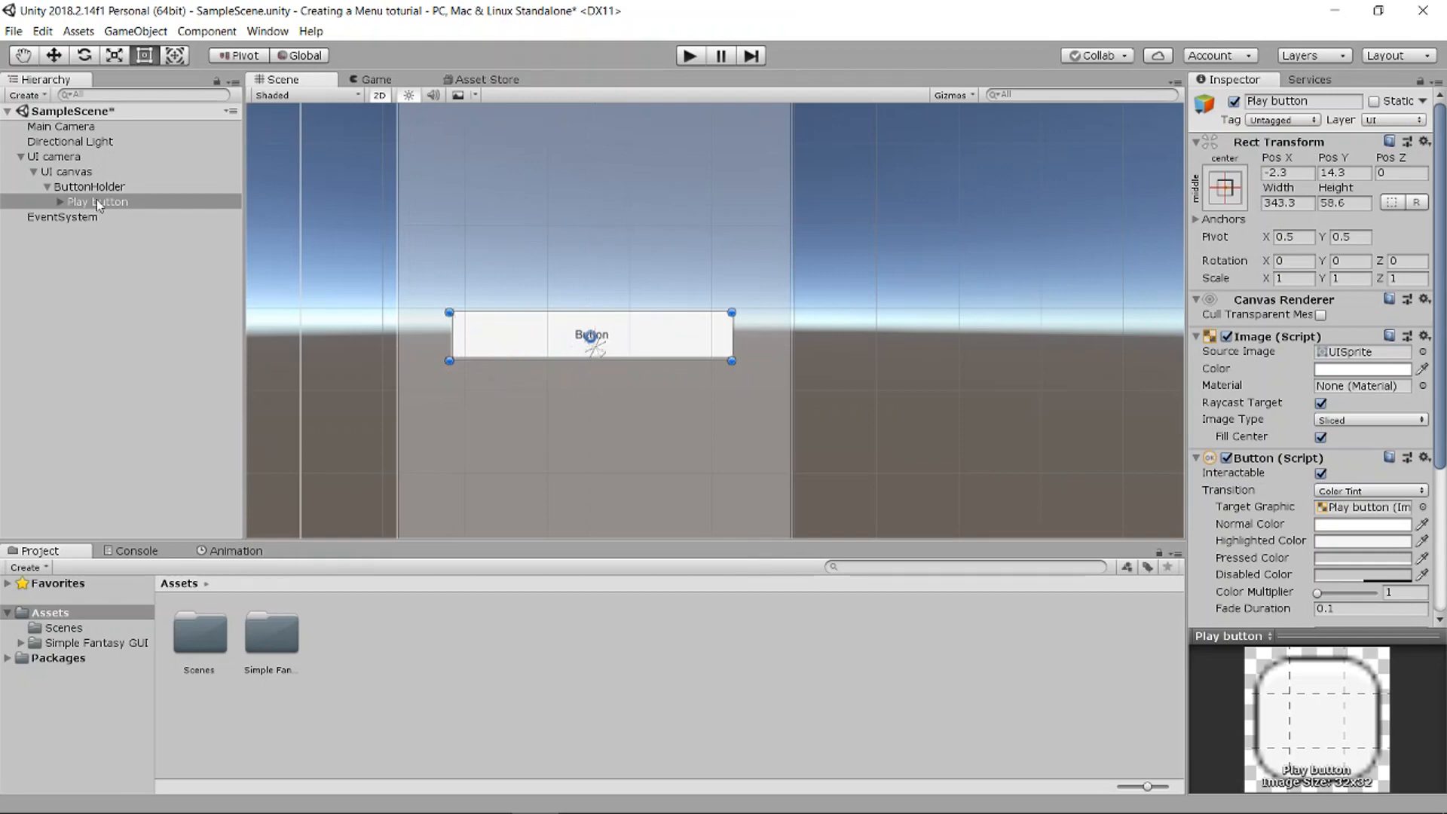
# Step: Change the text of the Play button's Text child to "Play Game"
pyautogui.click(62, 205)
pyautogui.click(92, 217)
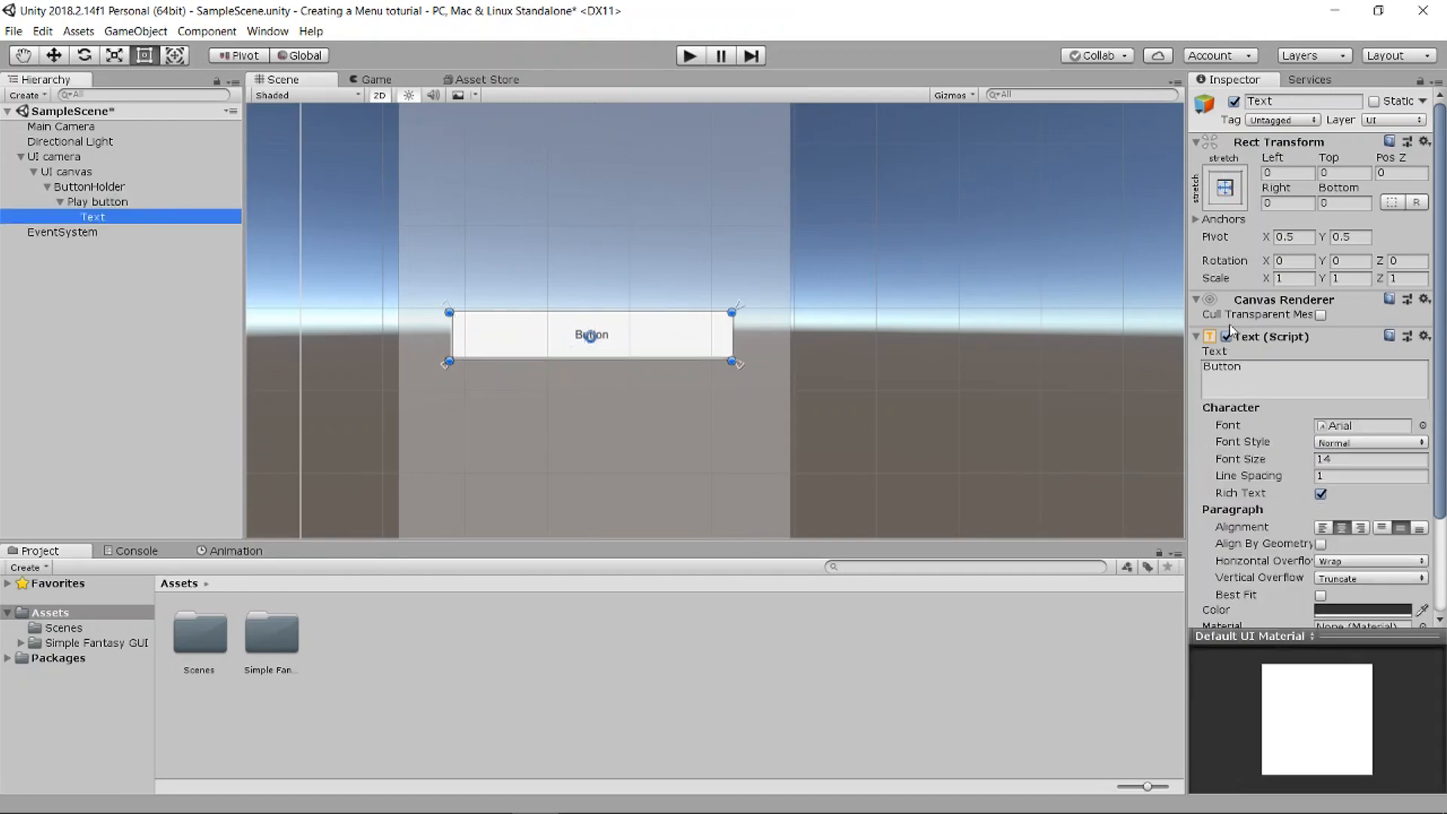
pyautogui.click(1260, 369)
pyautogui.write('Play b<u')
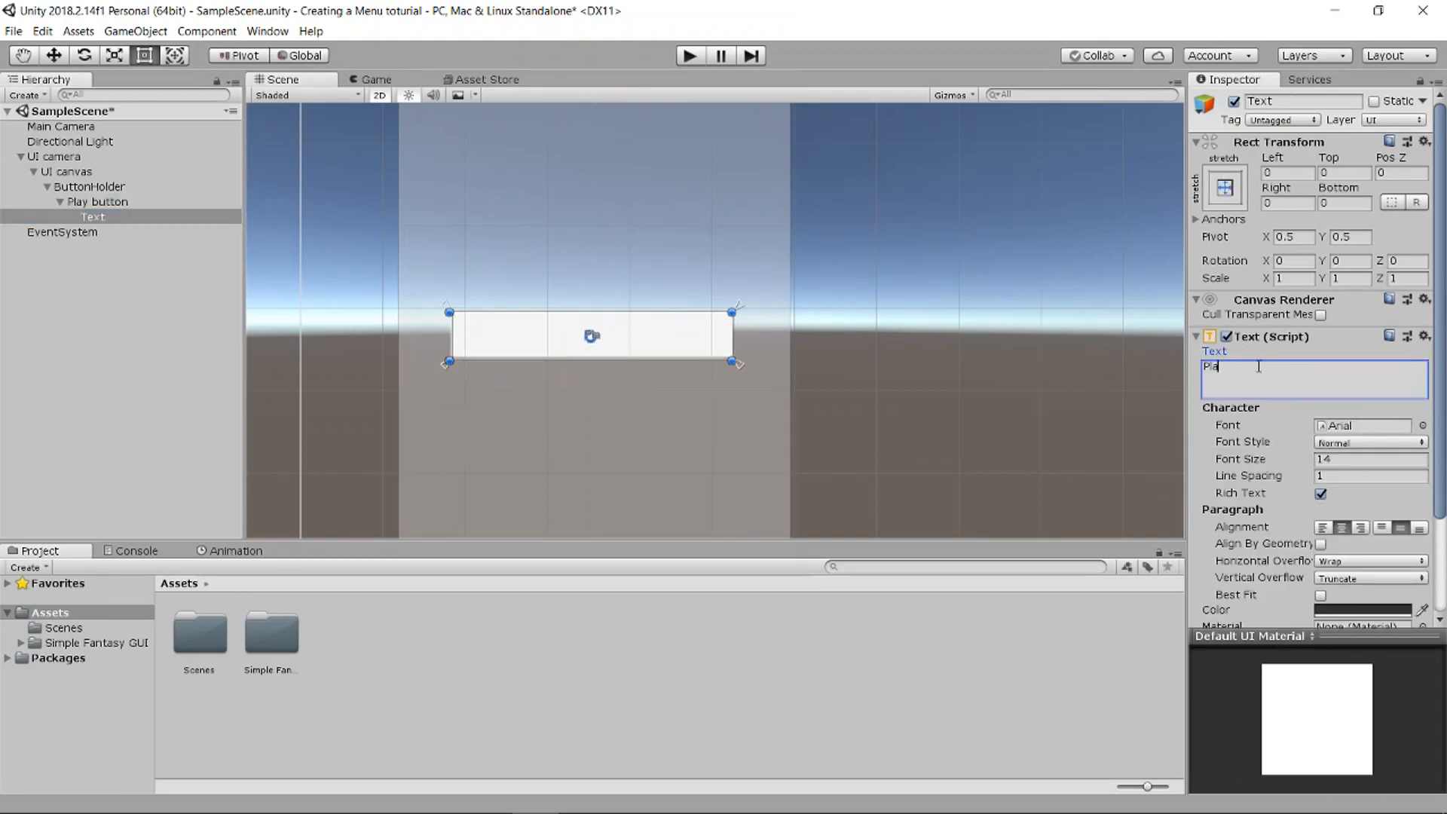
pyautogui.press('BackSpace')
pyautogui.press('BackSpace')
pyautogui.press('BackSpace')
pyautogui.write('Game')
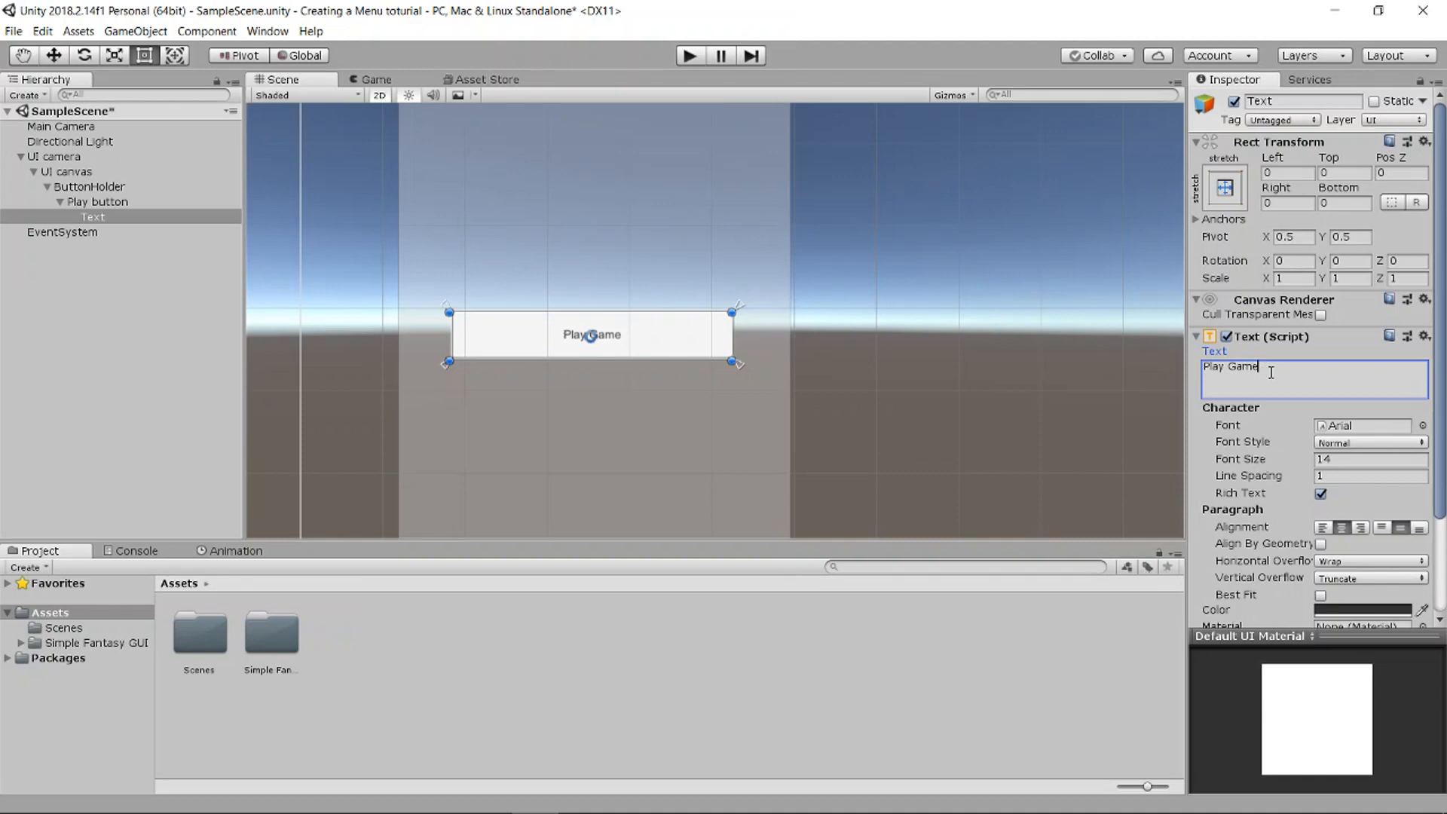
# Step: Set the Play Game text color to black (000000)
pyautogui.scroll(-4, 1270, 377)
pyautogui.click(1331, 487)
pyautogui.moveTo(89, 138)
pyautogui.mouseDown()
pyautogui.moveTo(43, 130)
pyautogui.moveTo(95, 175)
pyautogui.moveTo(120, 170)
pyautogui.moveTo(92, 239)
pyautogui.mouseUp()
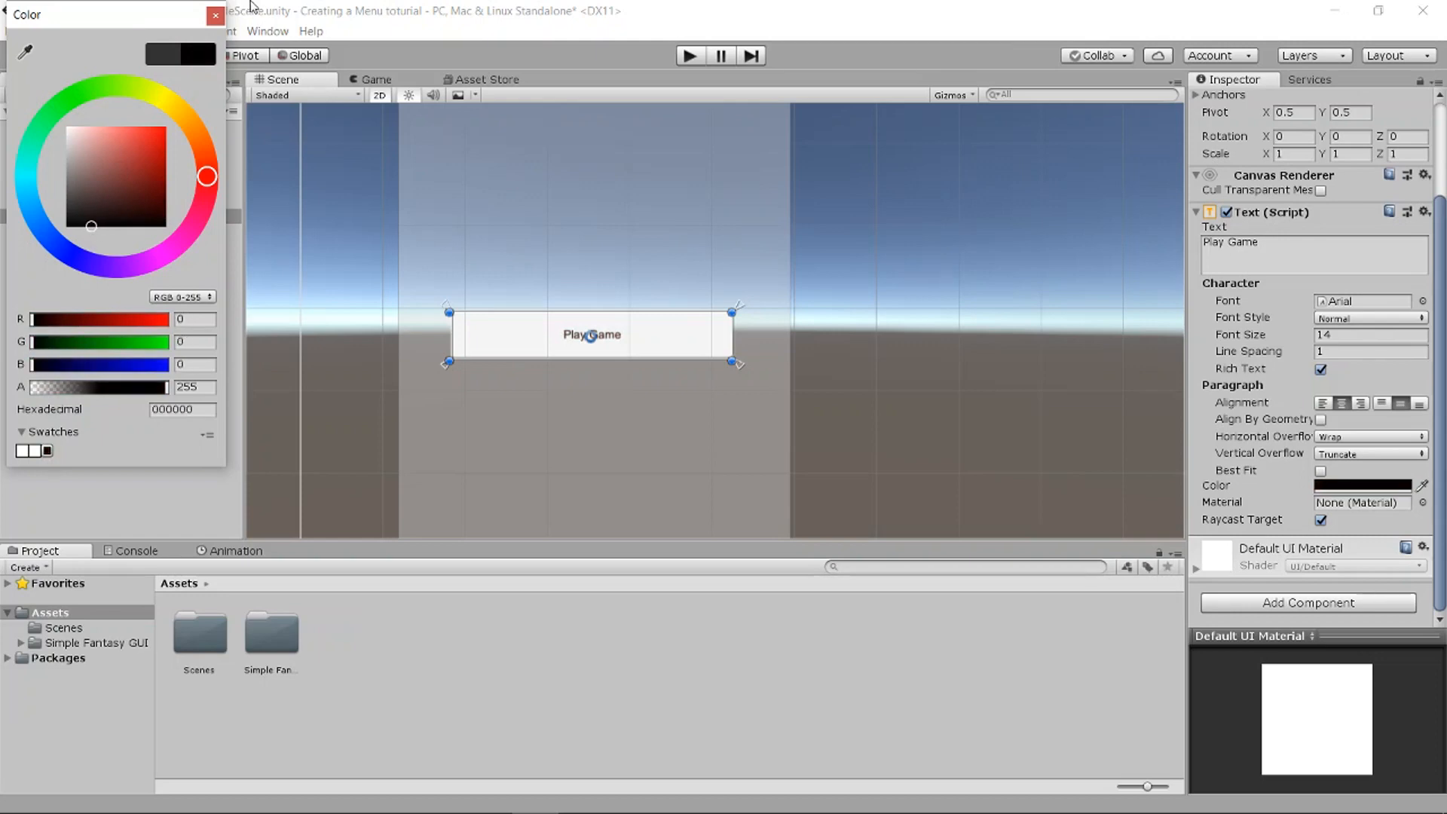
pyautogui.click(215, 15)
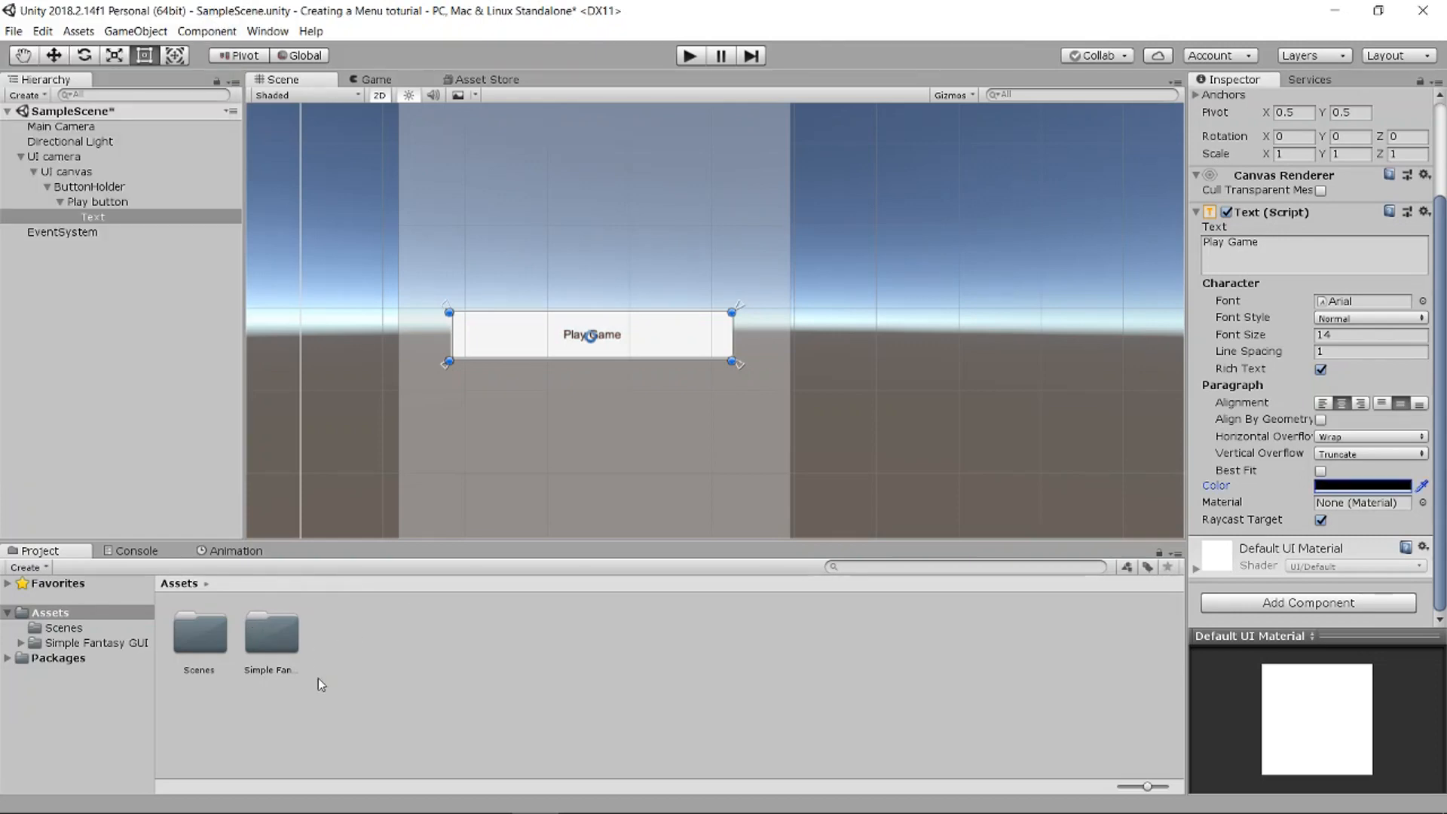
# Step: Set the Play button's source image to the dark-bordered red LoginButton_Pr… sprite from the Simple Fantasy GUI/PNG/Login Panel folder
pyautogui.doubleClick(279, 641)
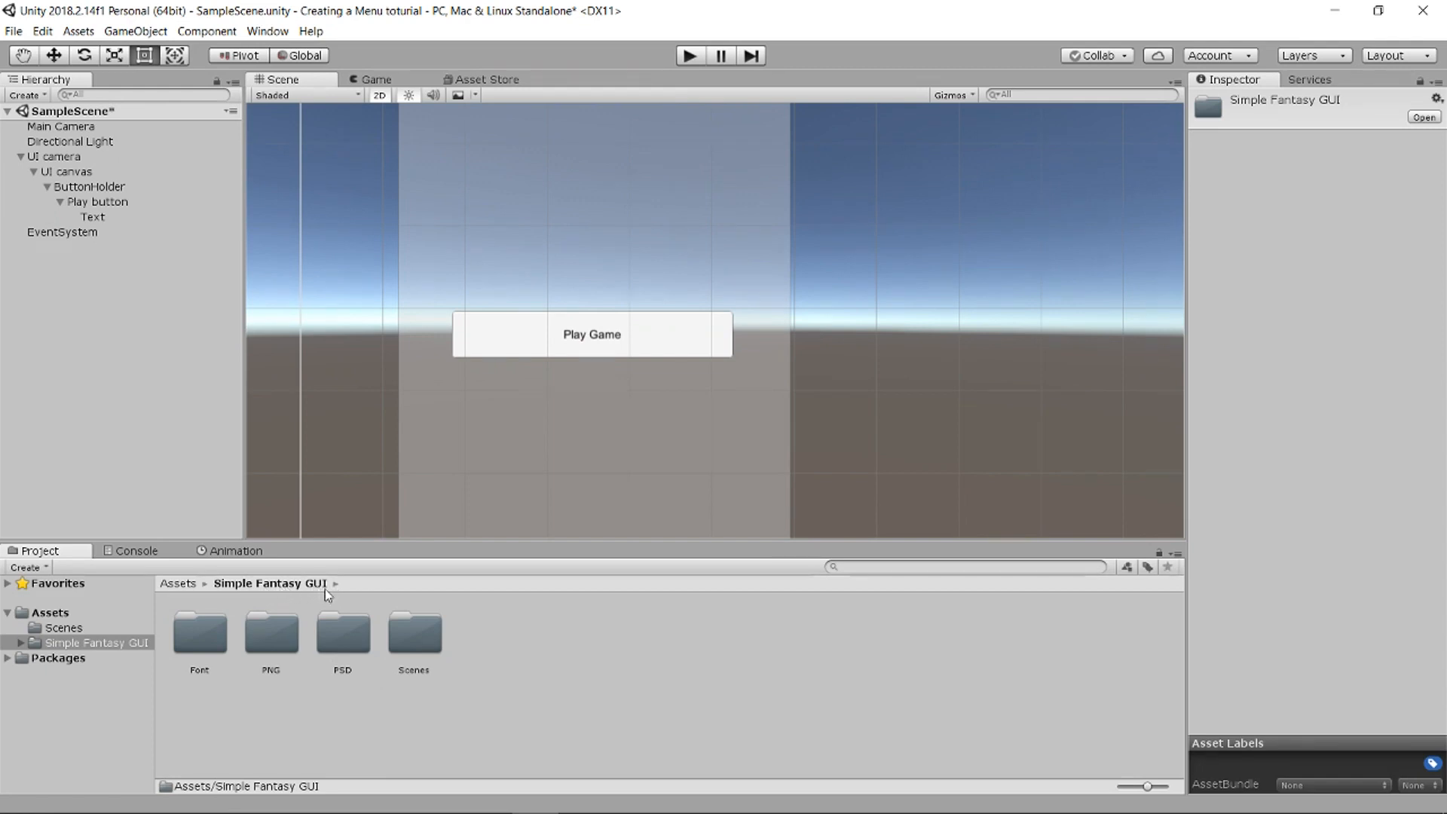
pyautogui.doubleClick(292, 640)
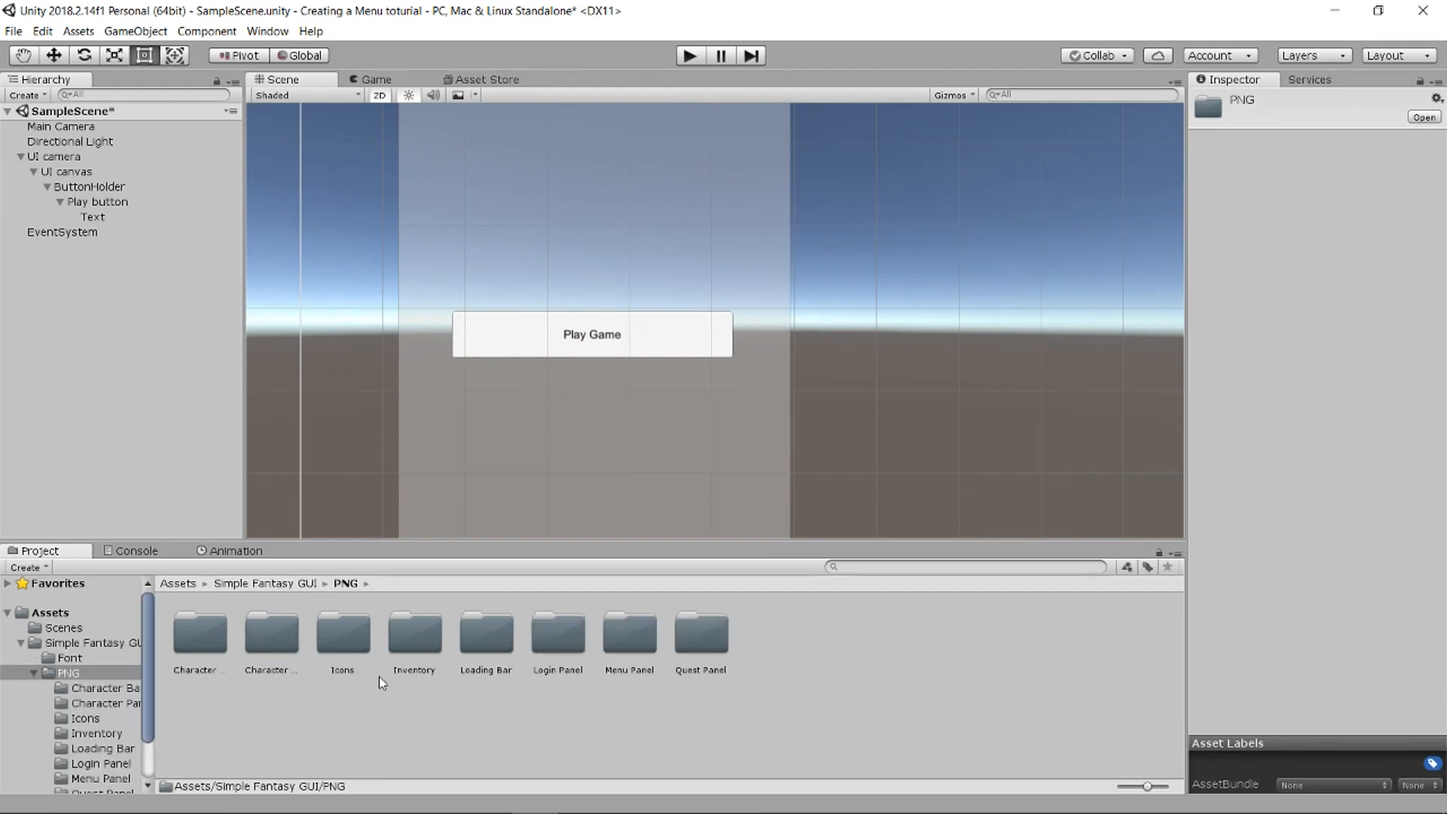
pyautogui.doubleClick(486, 646)
pyautogui.click(345, 584)
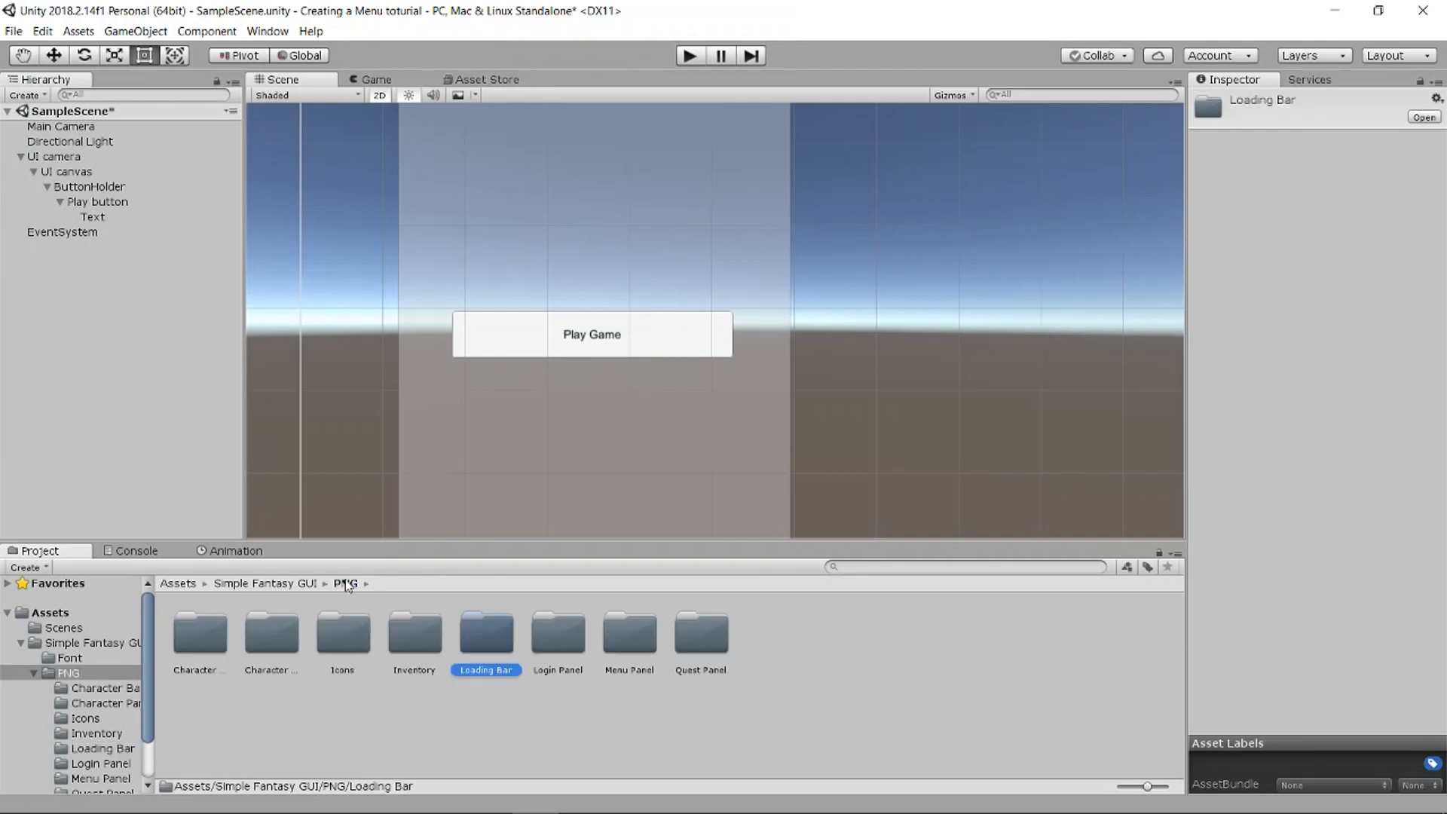
pyautogui.doubleClick(545, 633)
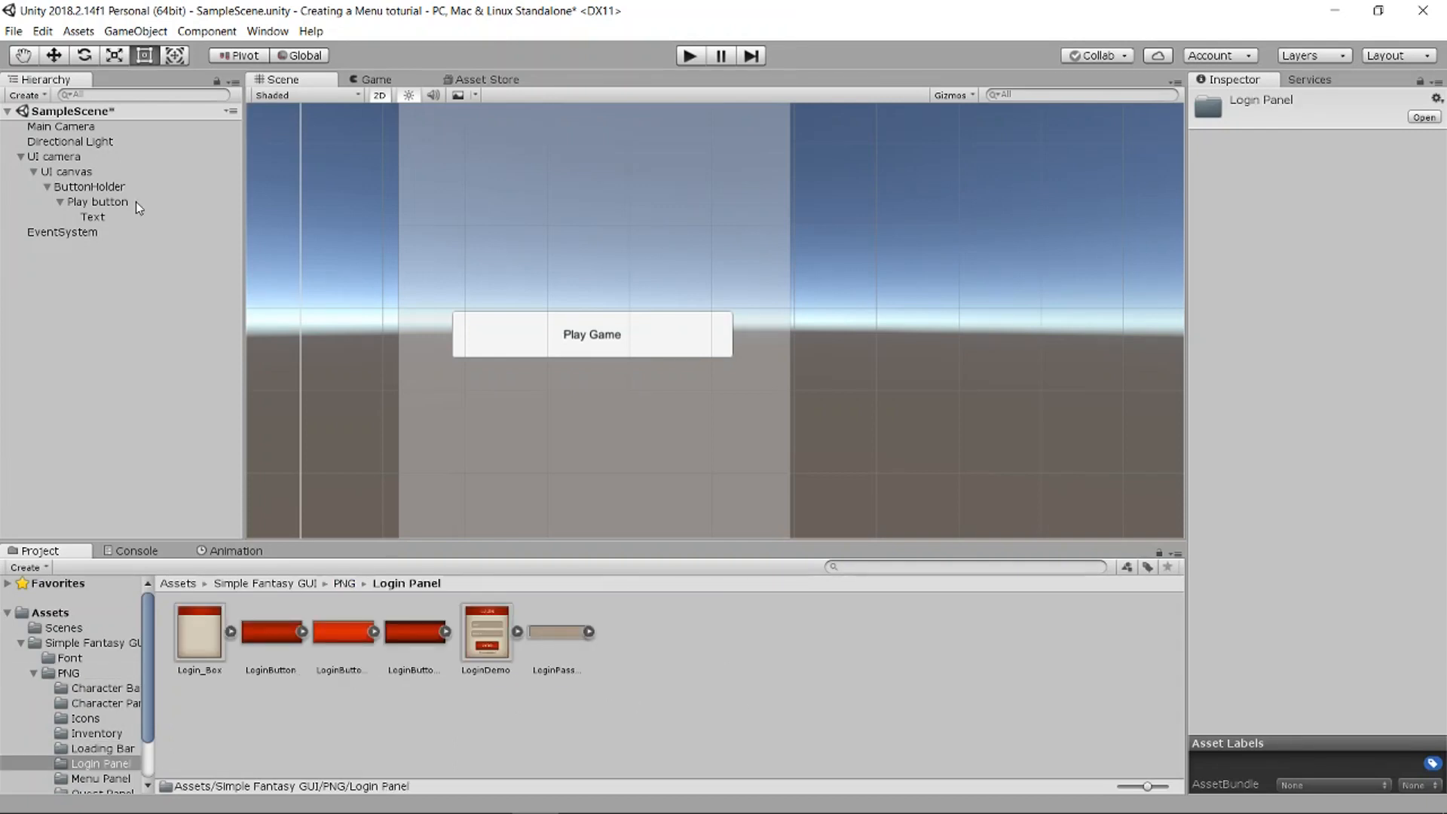
pyautogui.click(98, 202)
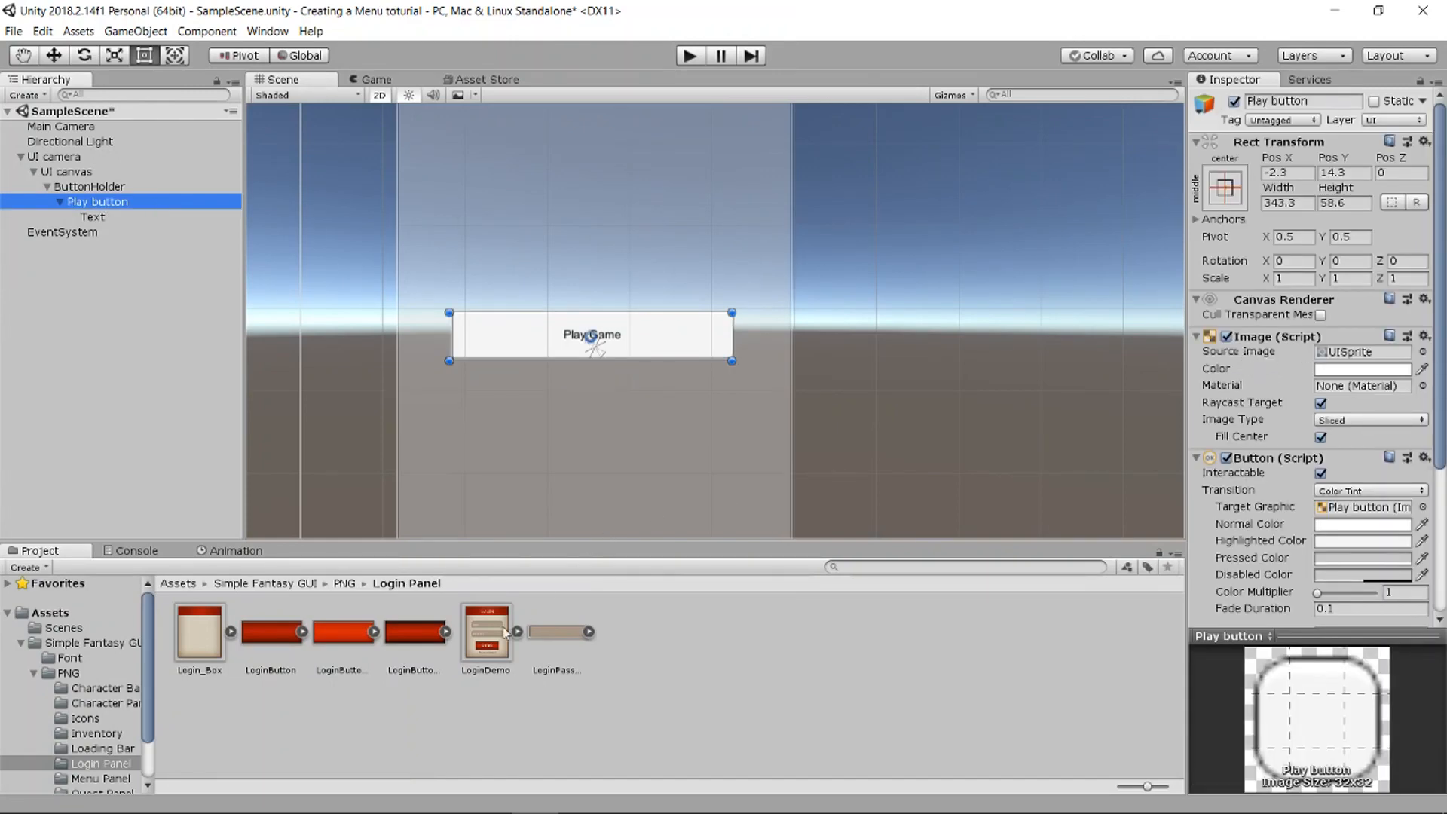
pyautogui.moveTo(426, 642); pyautogui.dragTo(1350, 362)
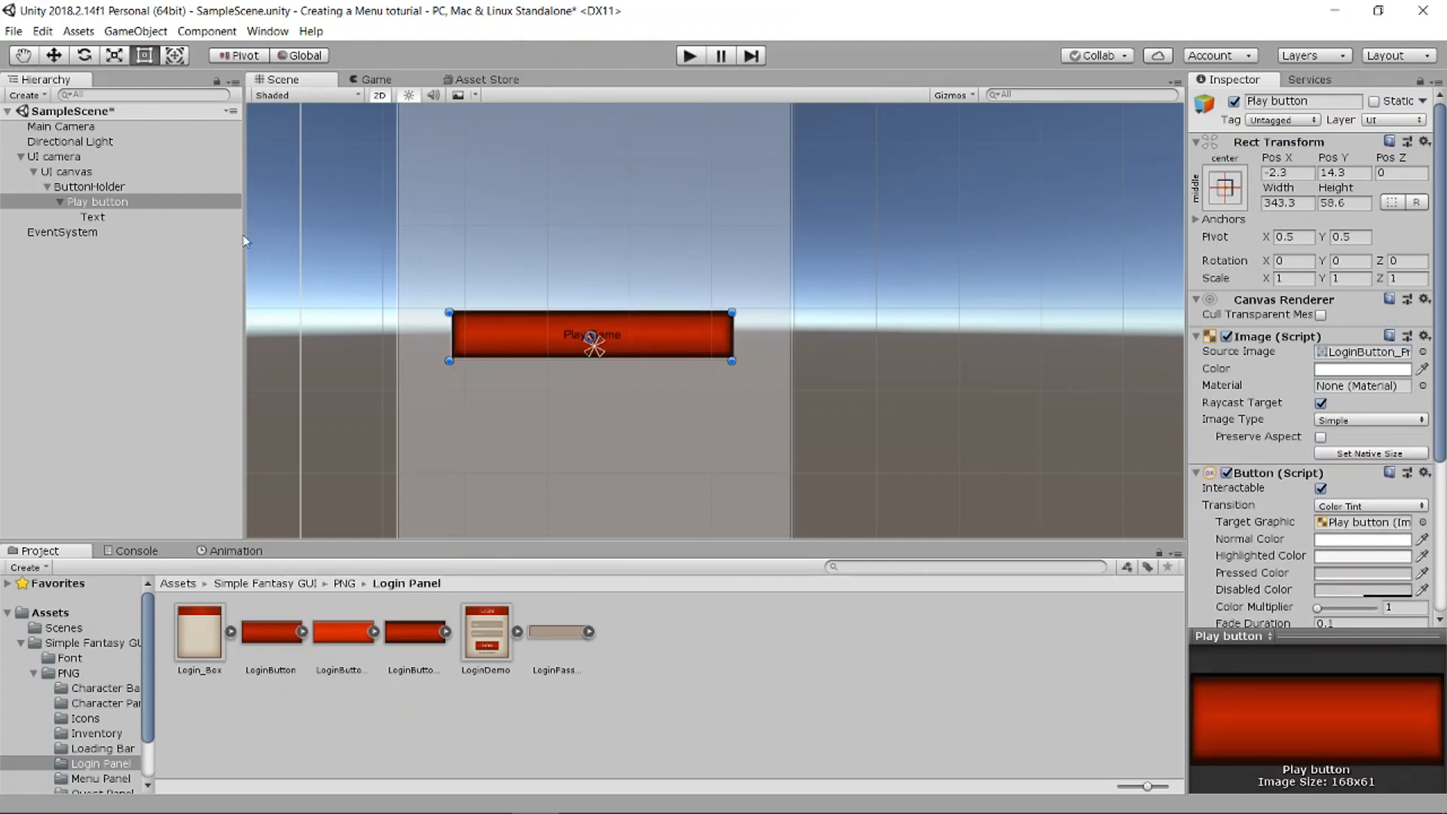
# Step: Set the Play Game text color to white (FFFFFF) and its font size to 50
pyautogui.scroll(-3, 542, 324)
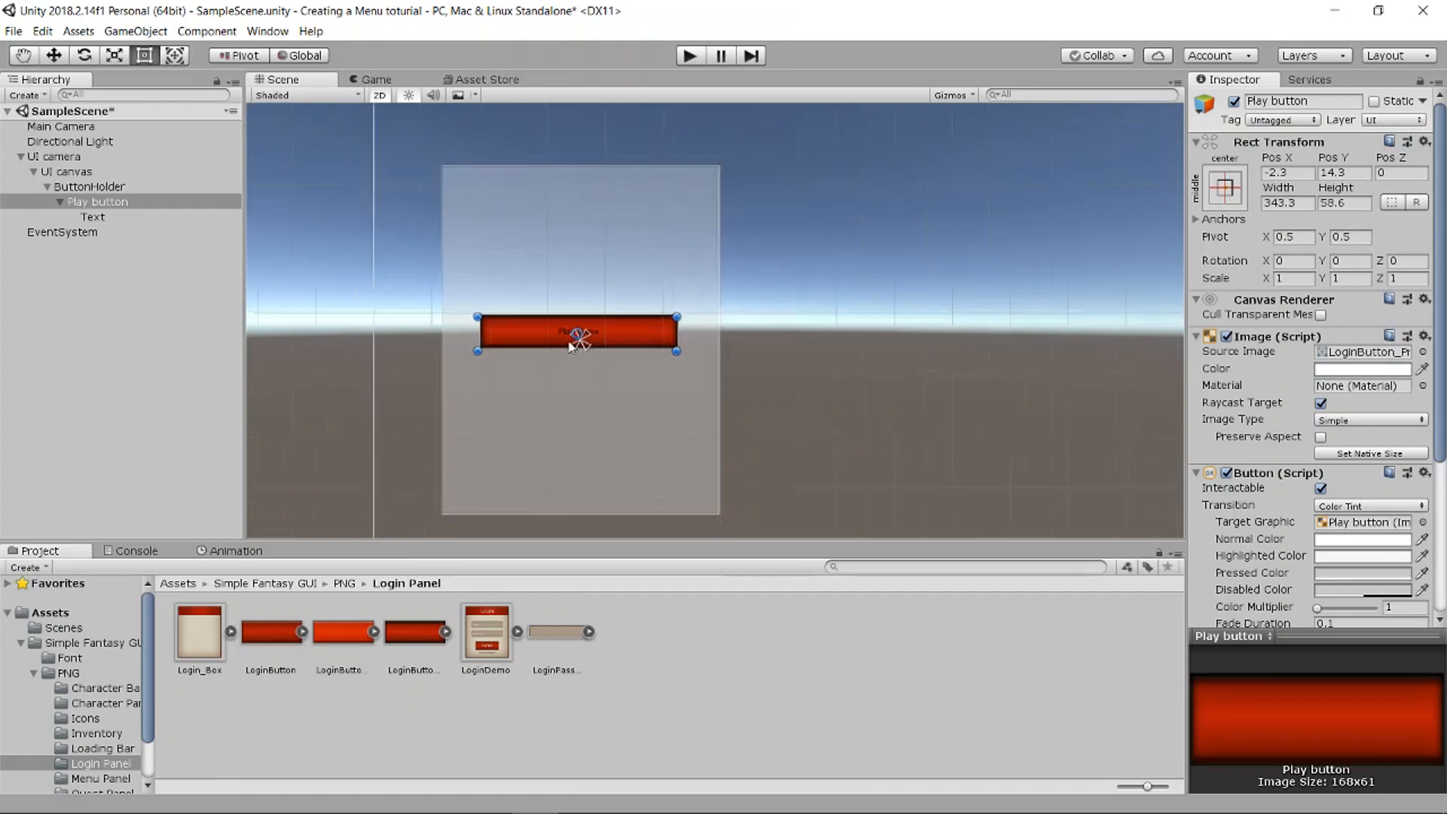
pyautogui.click(127, 221)
pyautogui.scroll(1, 590, 327)
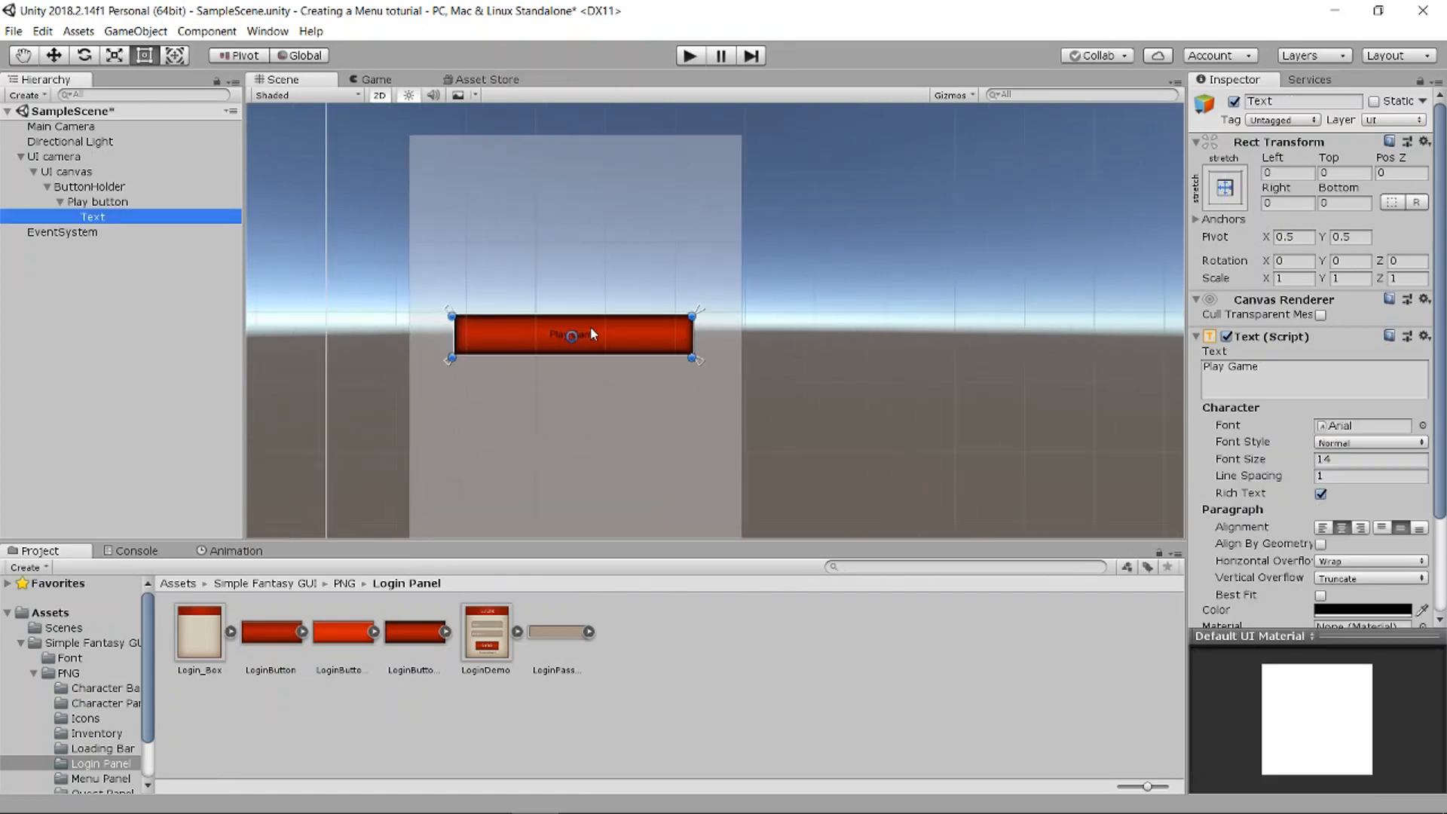
pyautogui.scroll(-3, 1345, 452)
pyautogui.click(1345, 485)
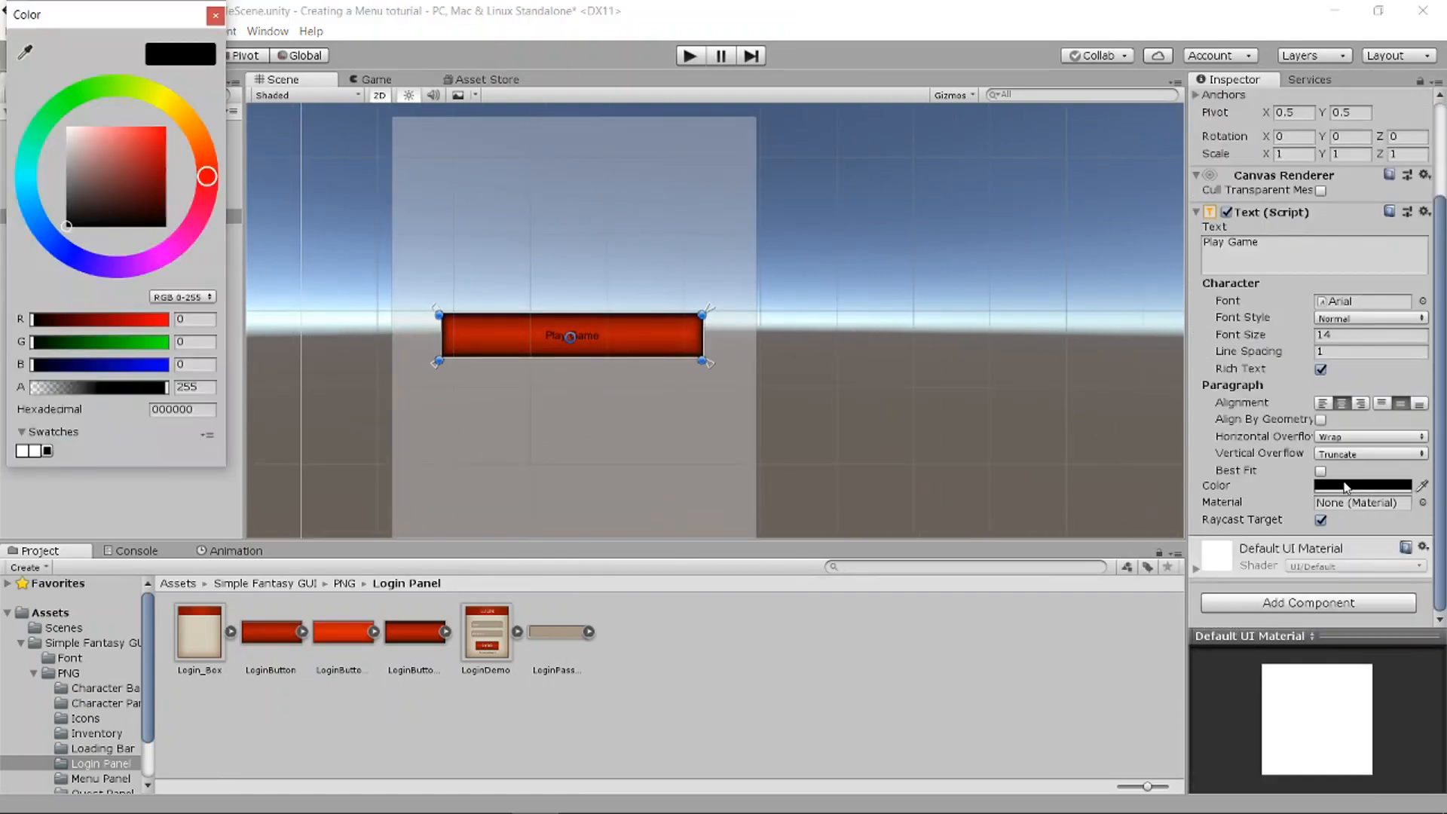
pyautogui.moveTo(85, 166); pyautogui.dragTo(67, 127)
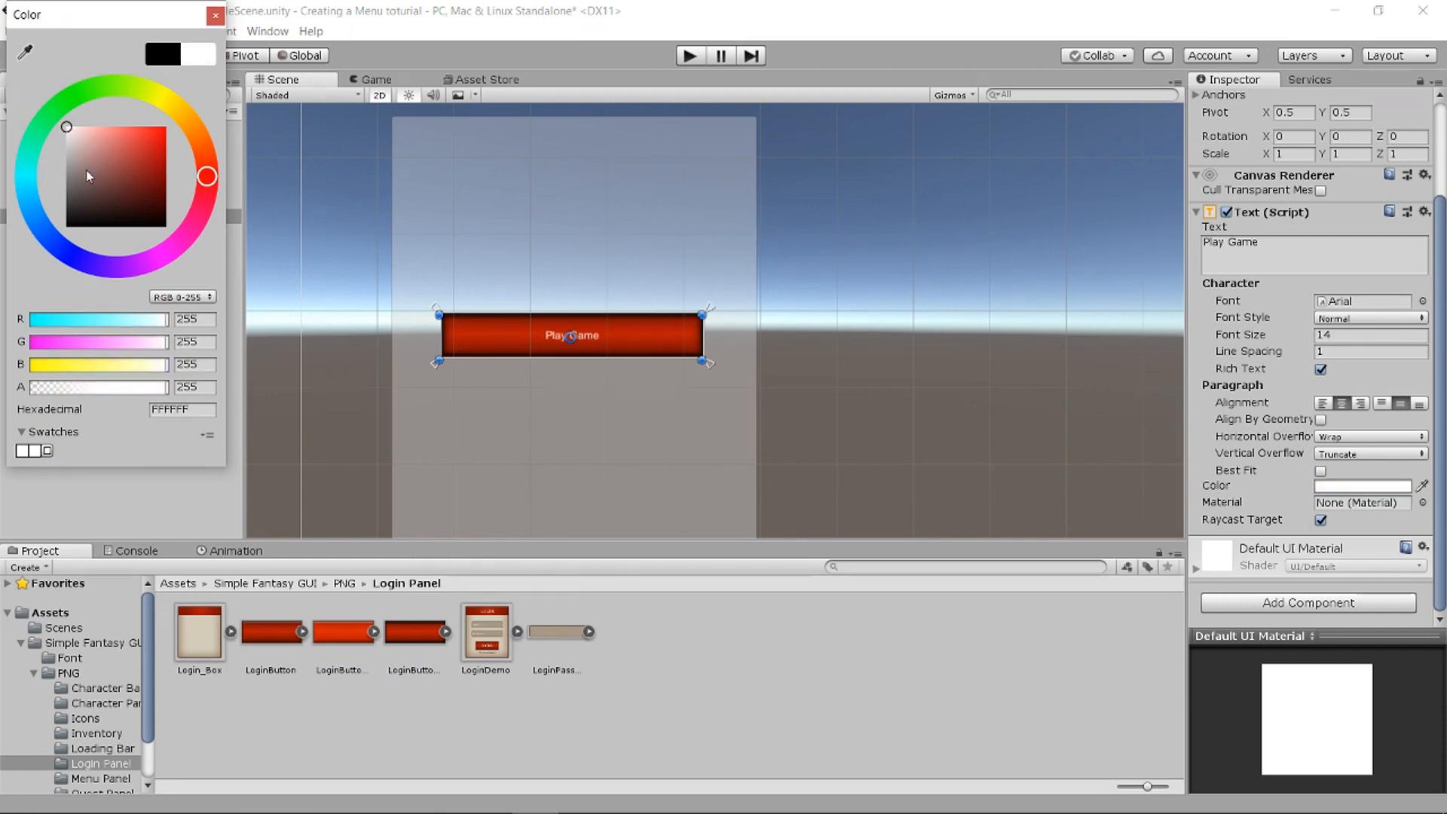
pyautogui.click(216, 15)
pyautogui.click(1333, 334)
pyautogui.write('50')
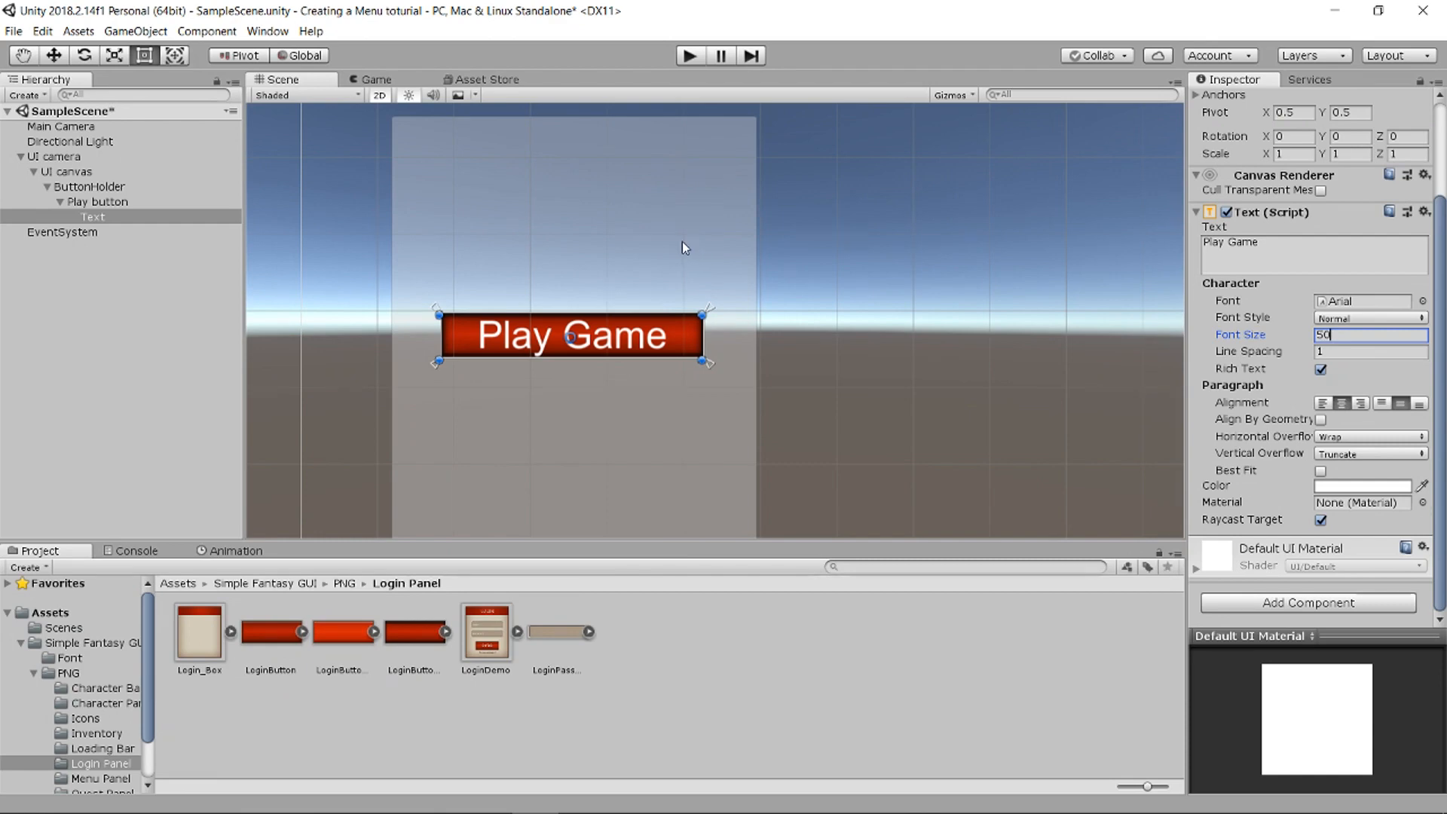
# Step: Duplicate the Play button three times inside ButtonHolder
pyautogui.click(61, 202)
pyautogui.click(81, 202)
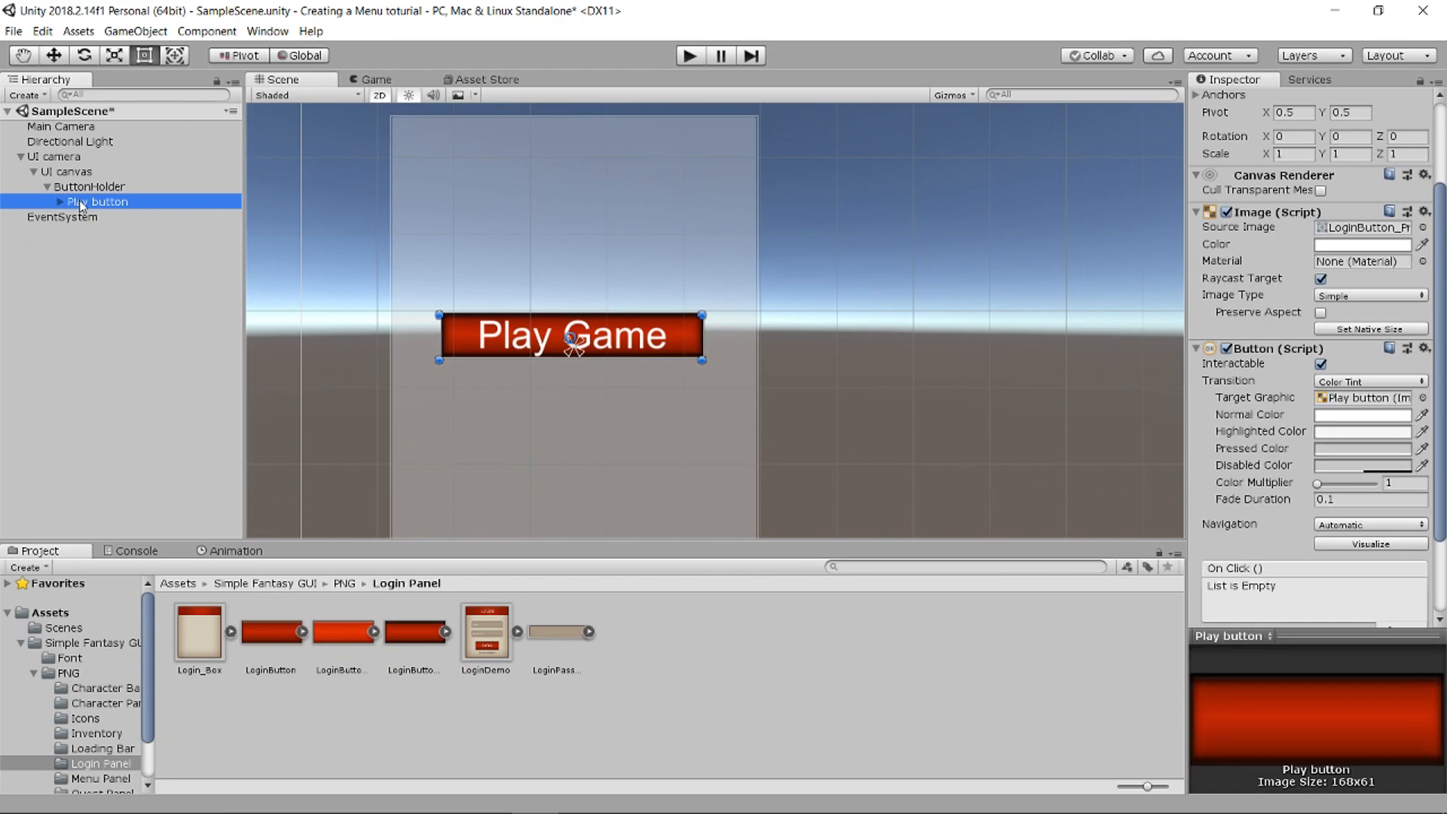
pyautogui.hotkey('ctrl', 'd')
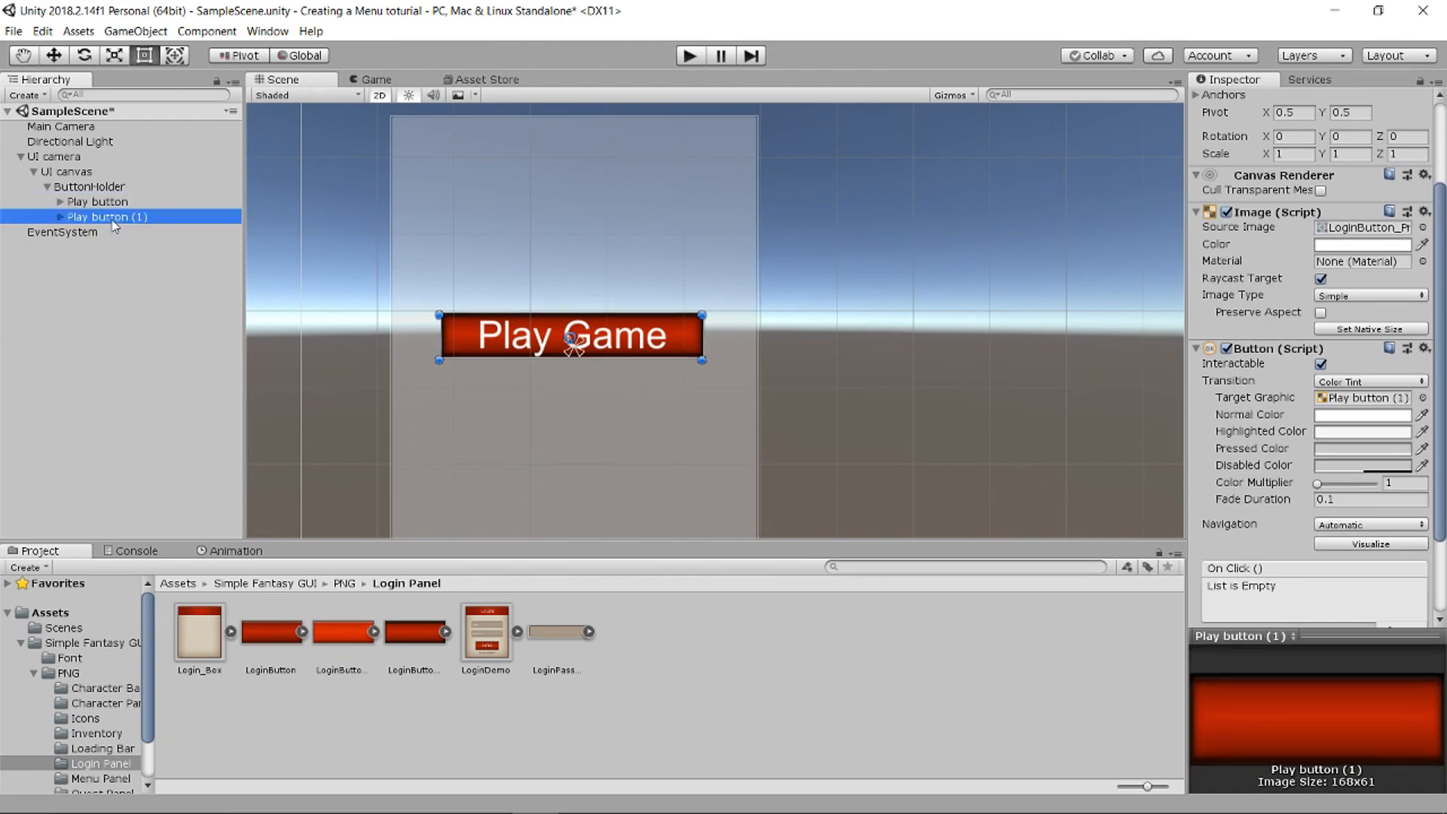
pyautogui.hotkey('ctrl', 'd')
pyautogui.hotkey('ctrl', 'd')
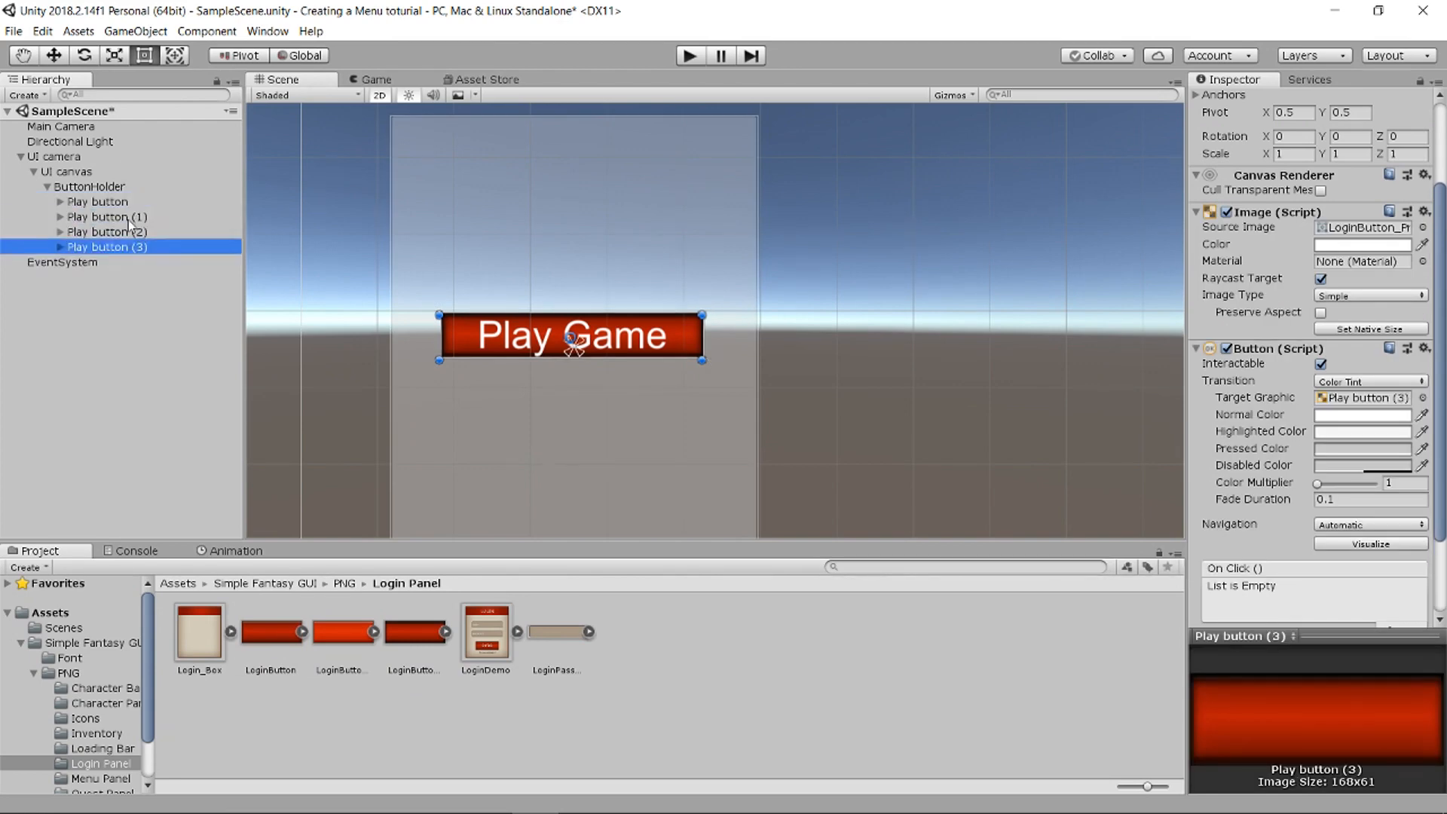
# Step: Rename the first duplicated button, Play button (1), as Extra
pyautogui.click(127, 217)
pyautogui.rightClick(127, 217)
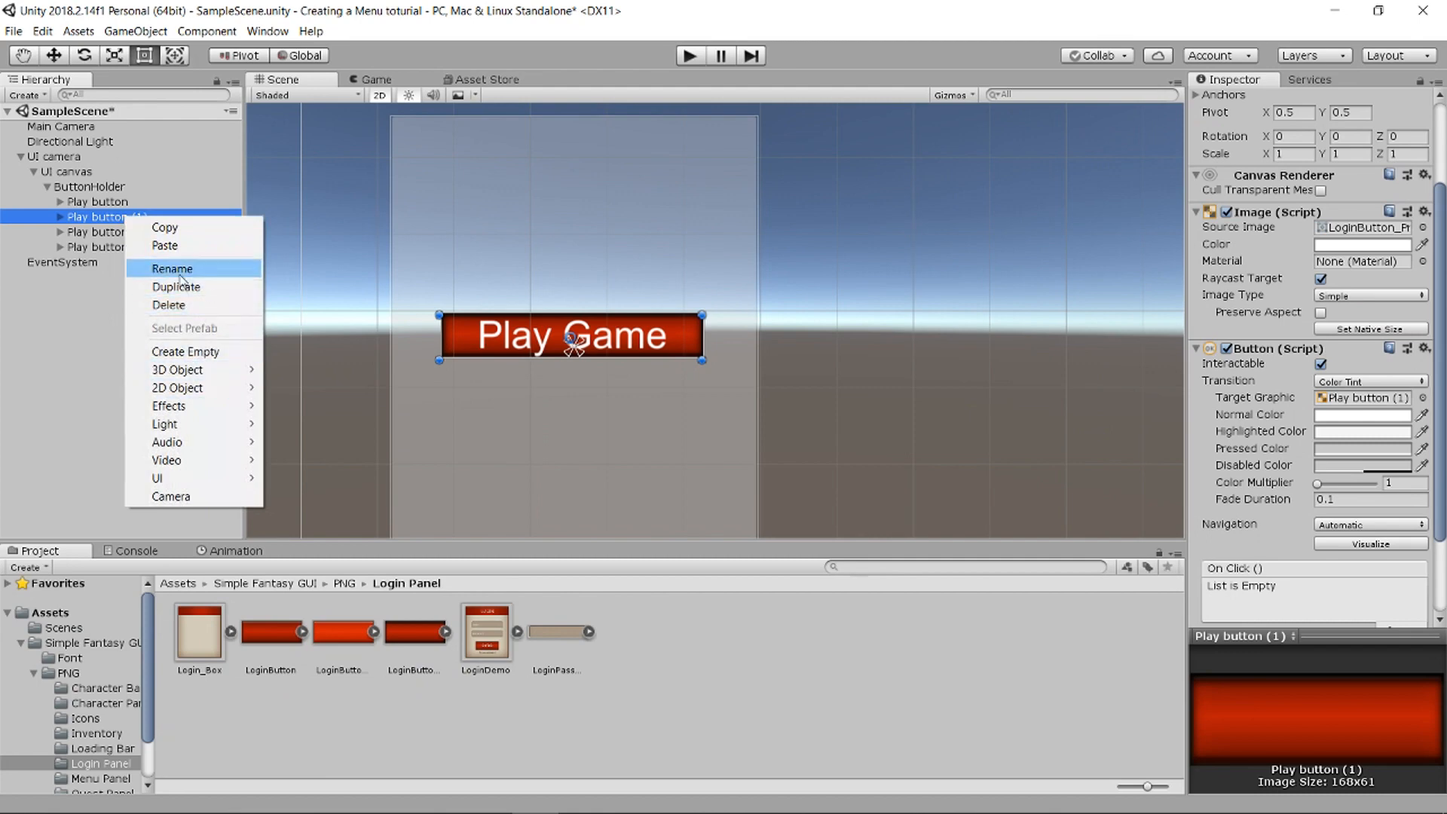
pyautogui.click(172, 269)
pyautogui.write('Extra')
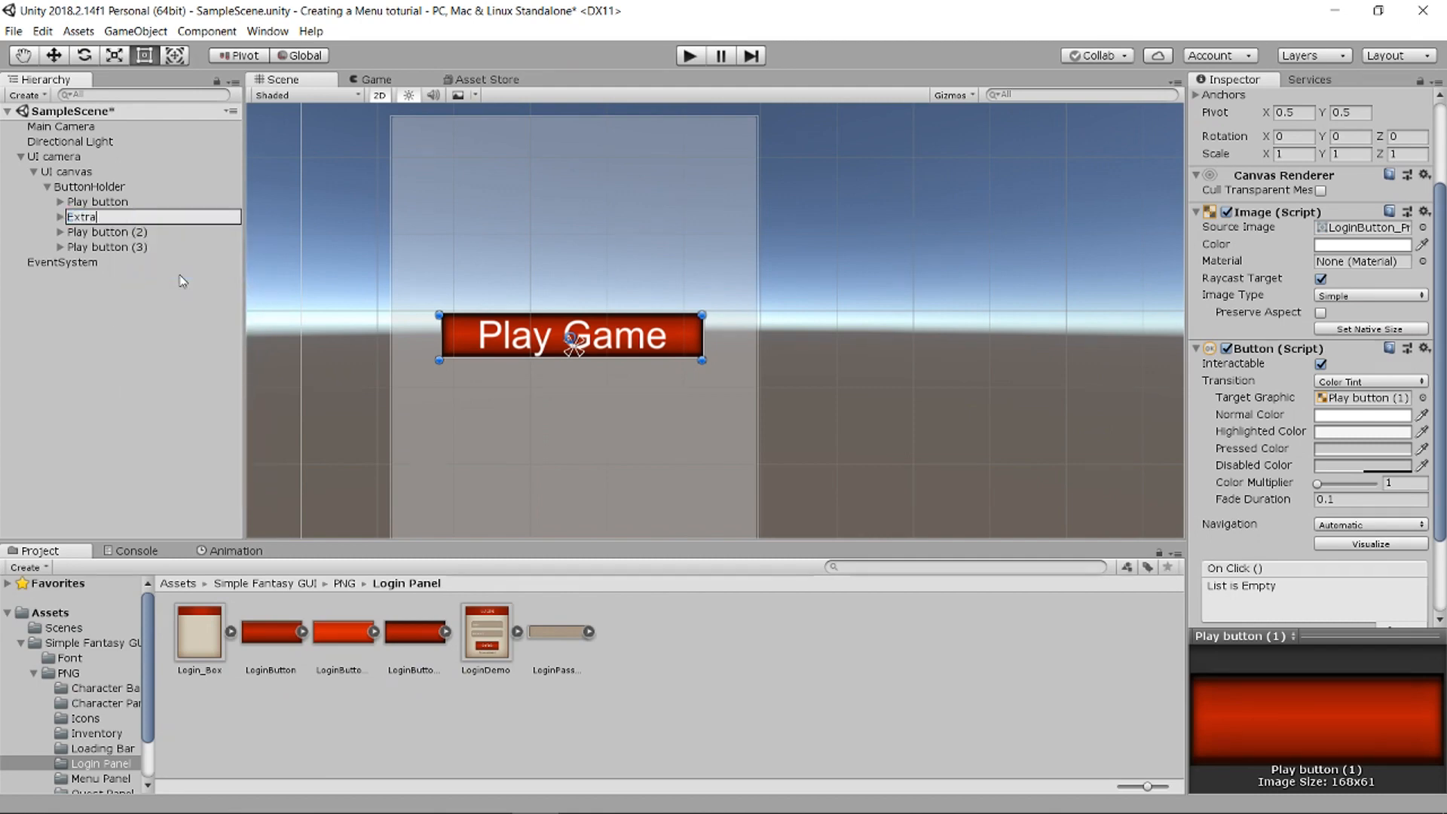
pyautogui.press('Return')
# Step: Rename the second duplicated button, Play button (2), as Options
pyautogui.click(128, 232)
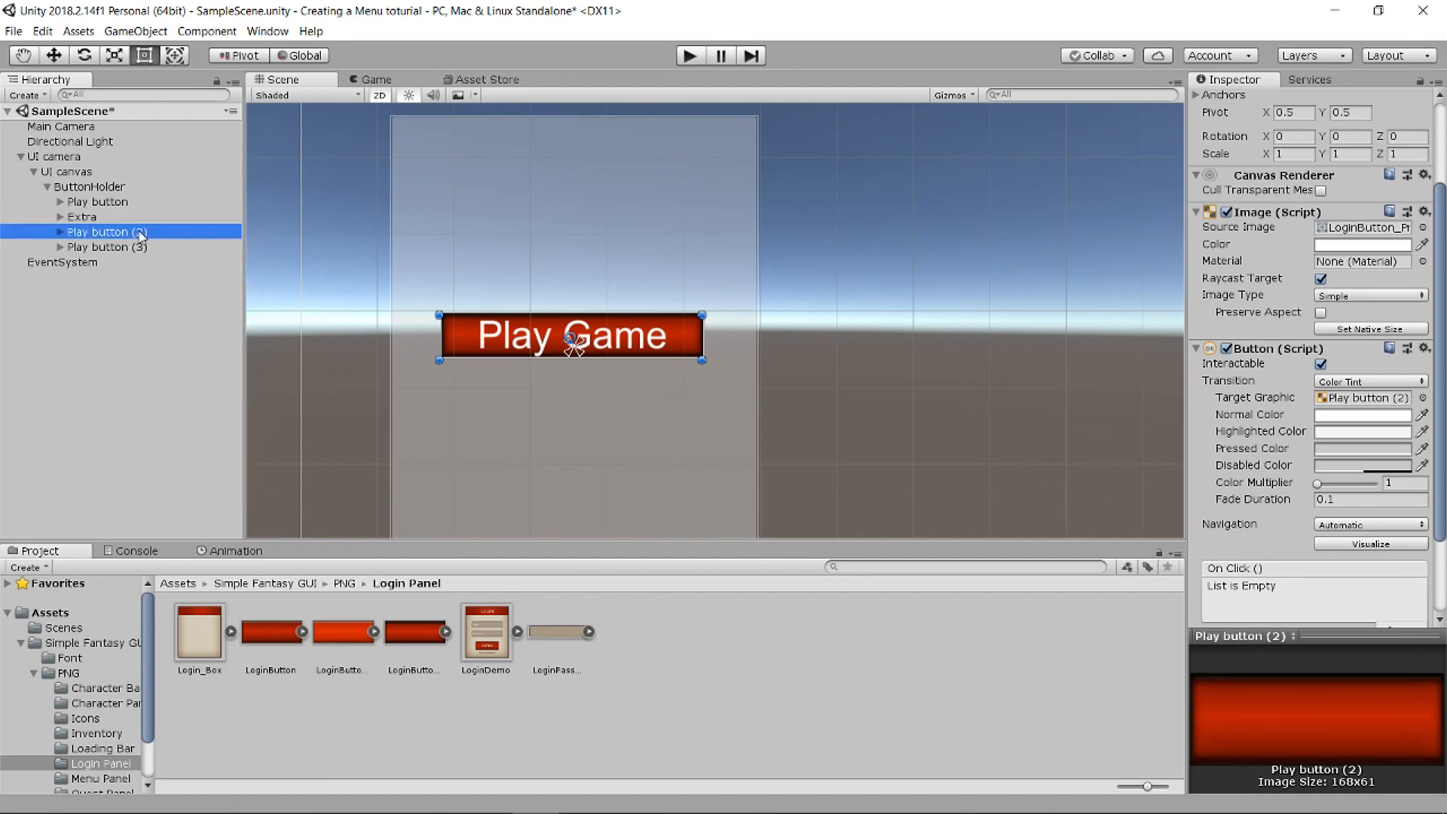
pyautogui.rightClick(160, 232)
pyautogui.click(200, 284)
pyautogui.write('Options')
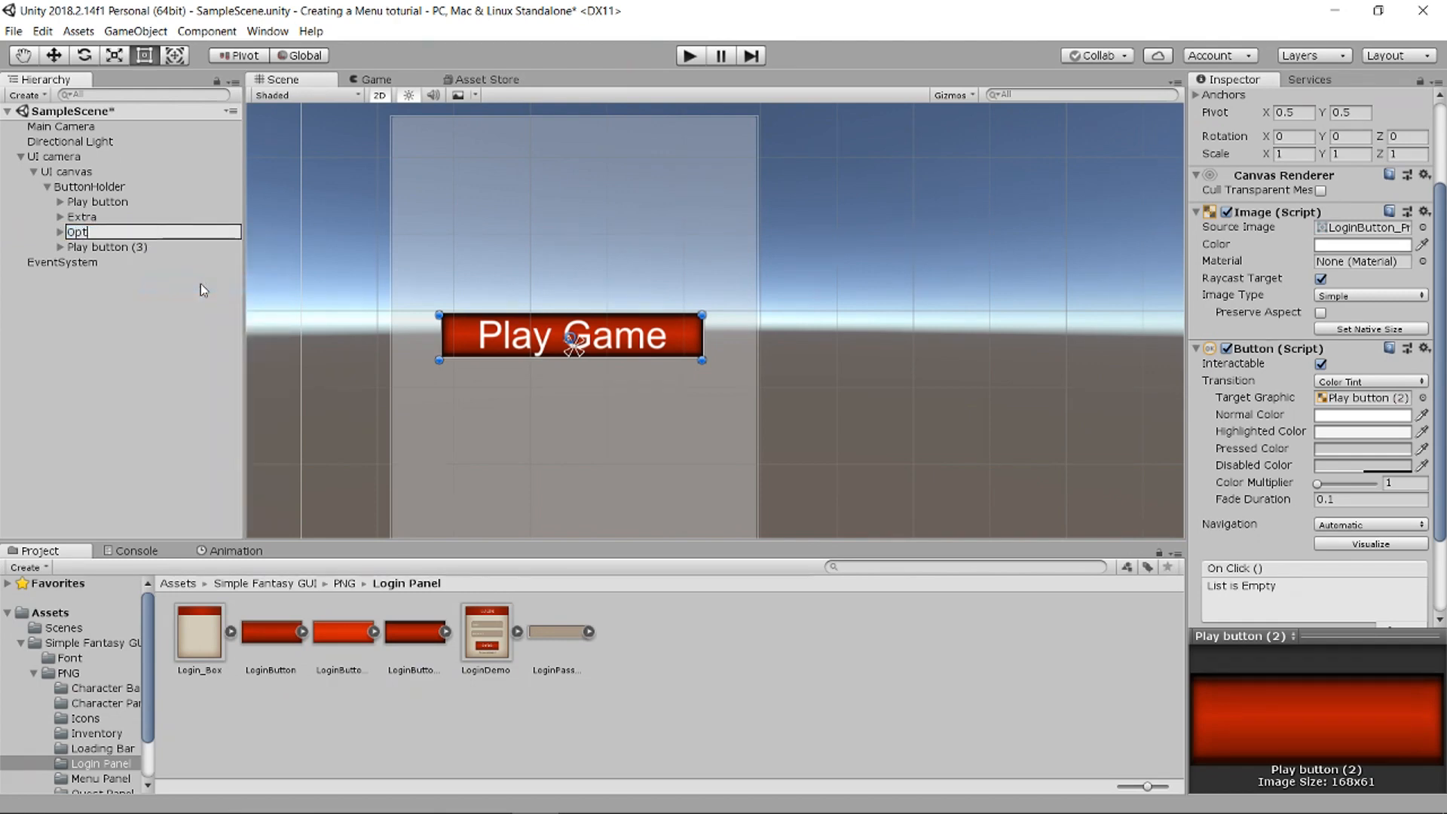
pyautogui.press('Return')
# Step: Rename the third duplicated button, Play button (3), as Exit
pyautogui.click(150, 248)
pyautogui.rightClick(151, 248)
pyautogui.click(206, 299)
pyautogui.write('Exit')
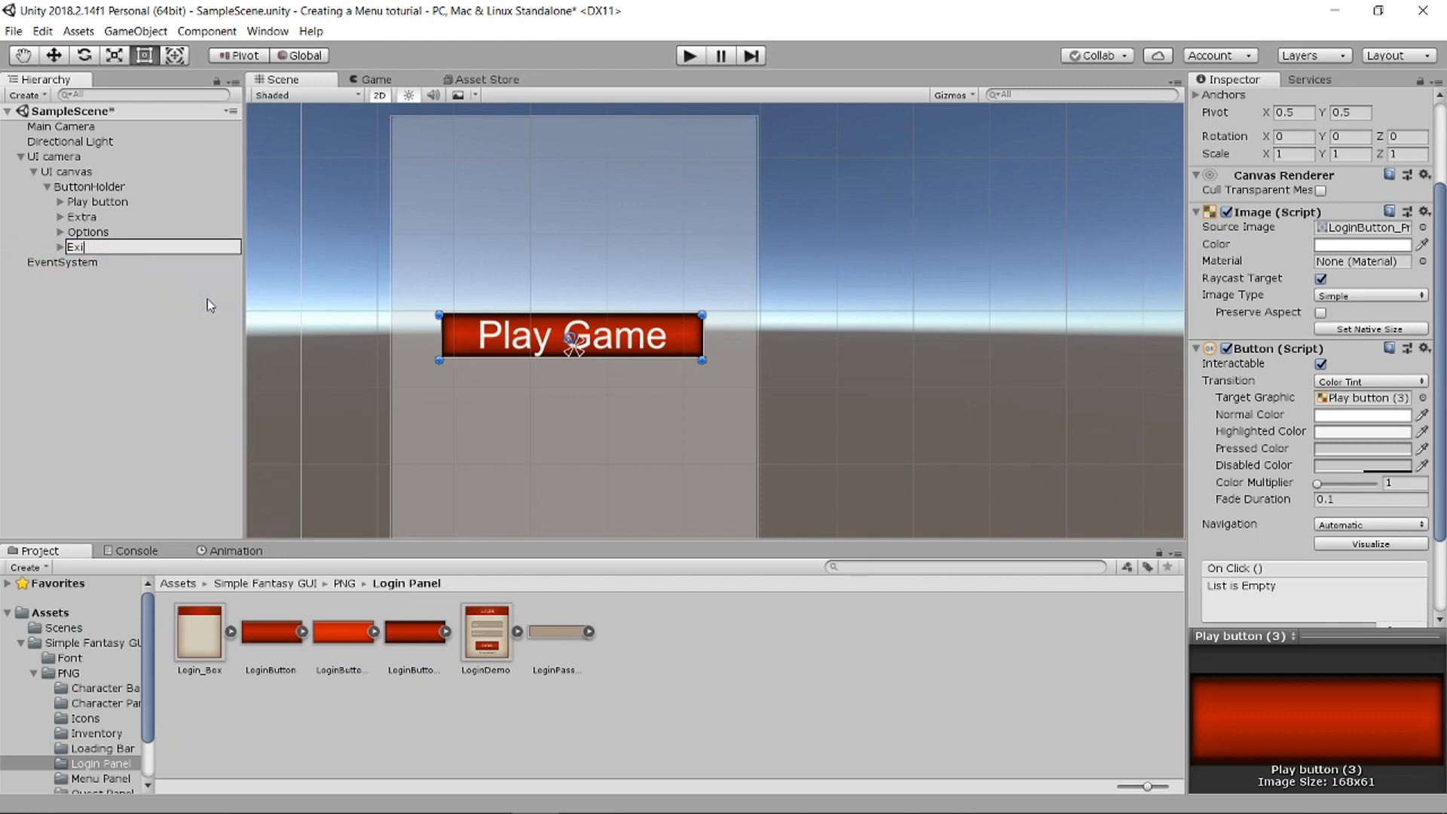
pyautogui.press('Return')
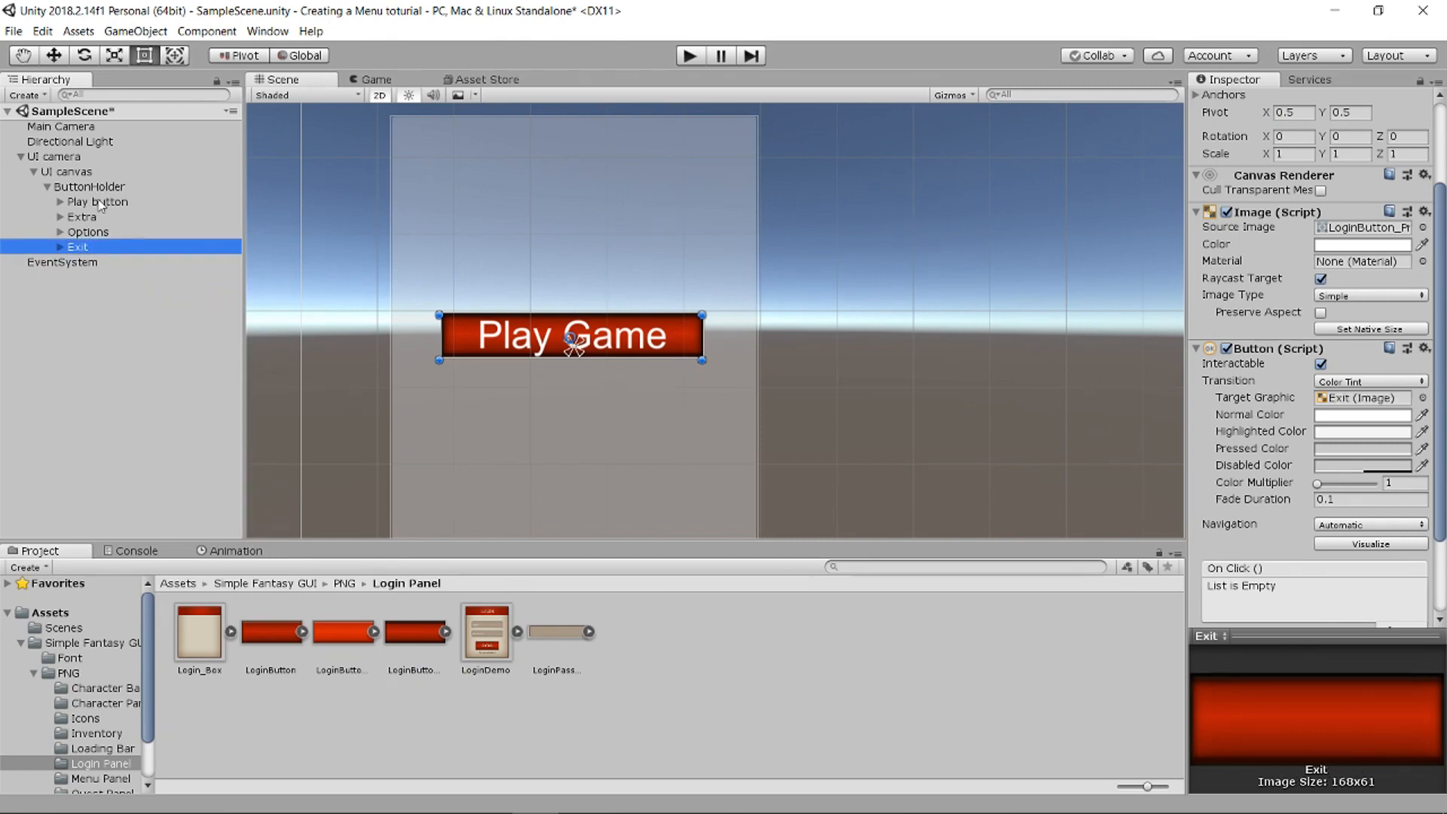
# Step: Change the text of the Extra button's Text child to "Extra"
pyautogui.click(98, 202)
pyautogui.click(60, 217)
pyautogui.click(94, 233)
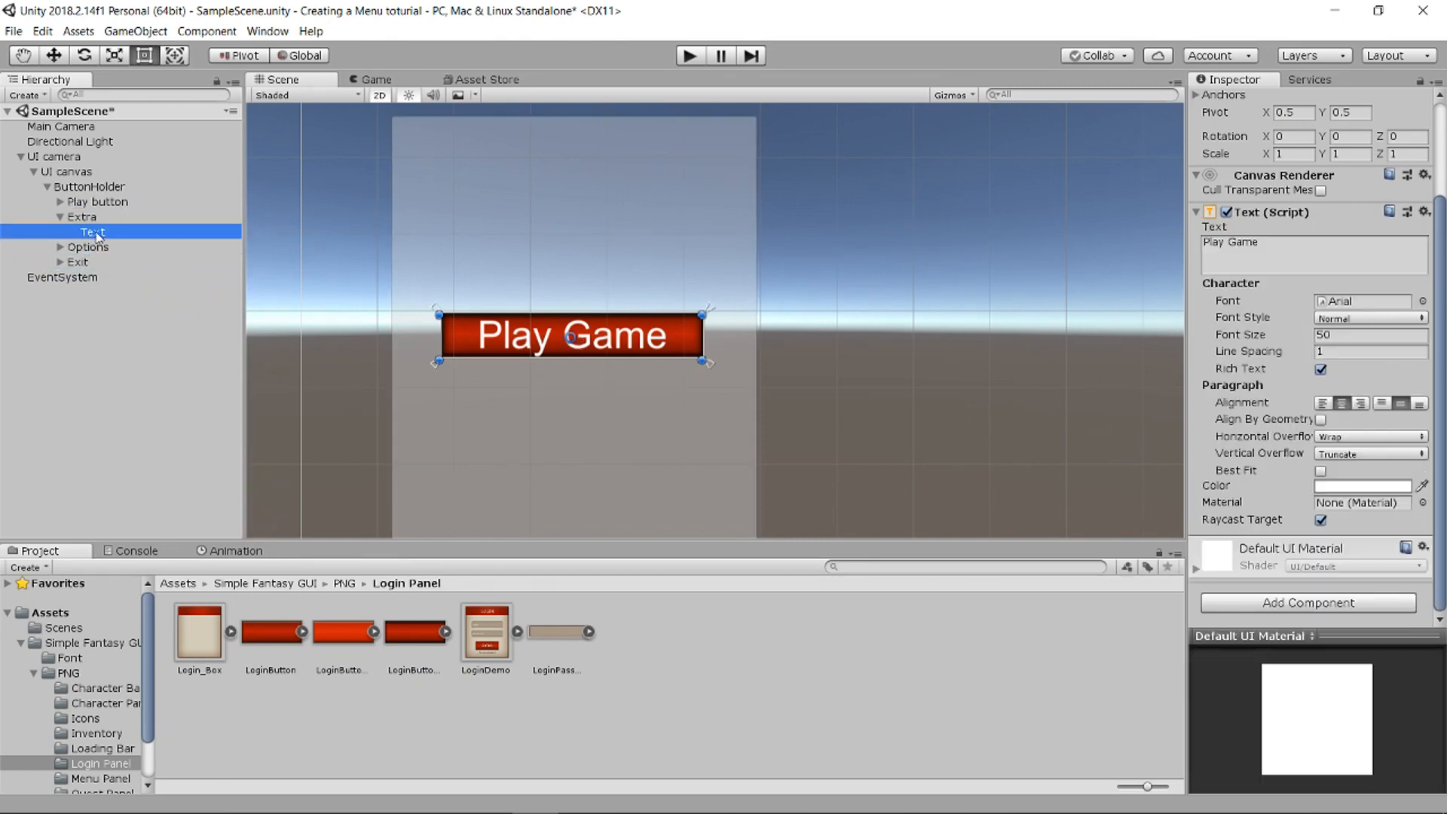
pyautogui.click(1268, 242)
pyautogui.write('Extra')
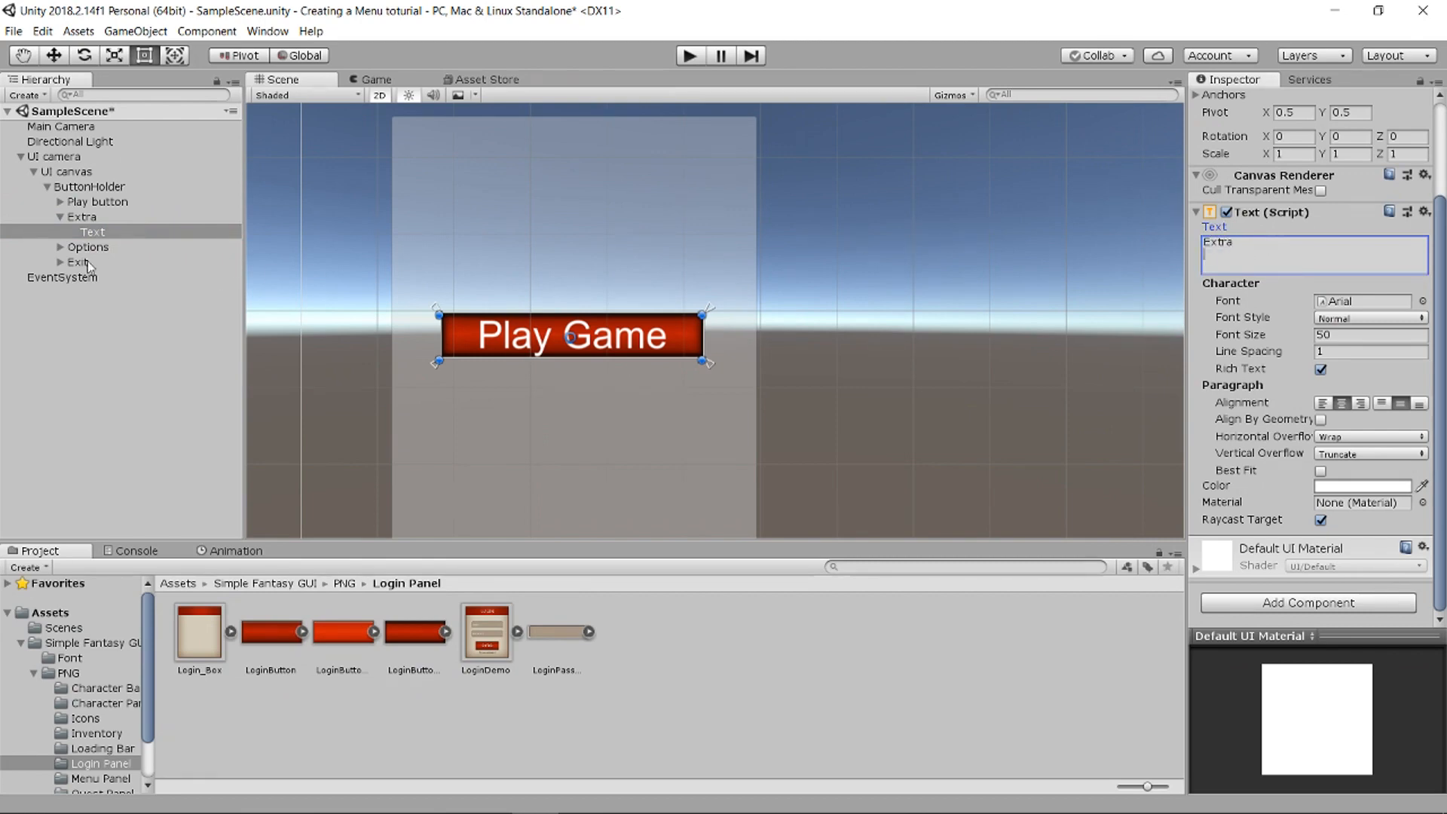
# Step: Change the text of the Options button's Text child to "Options"
pyautogui.click(60, 247)
pyautogui.click(92, 262)
pyautogui.click(1269, 247)
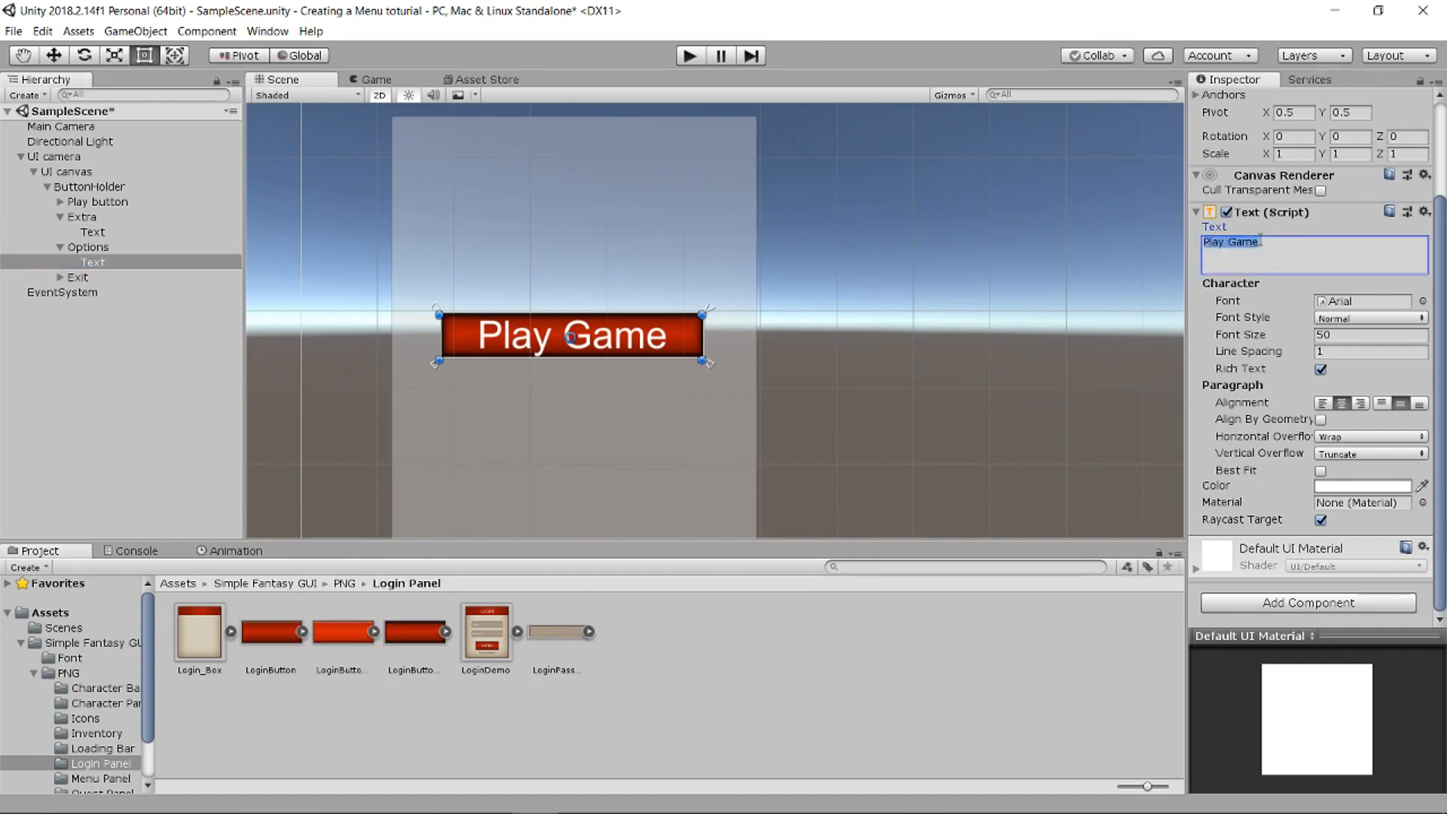
pyautogui.write('Optio')
# Step: Change the text of the Exit button's Text child to "Exit Game"
pyautogui.click(61, 278)
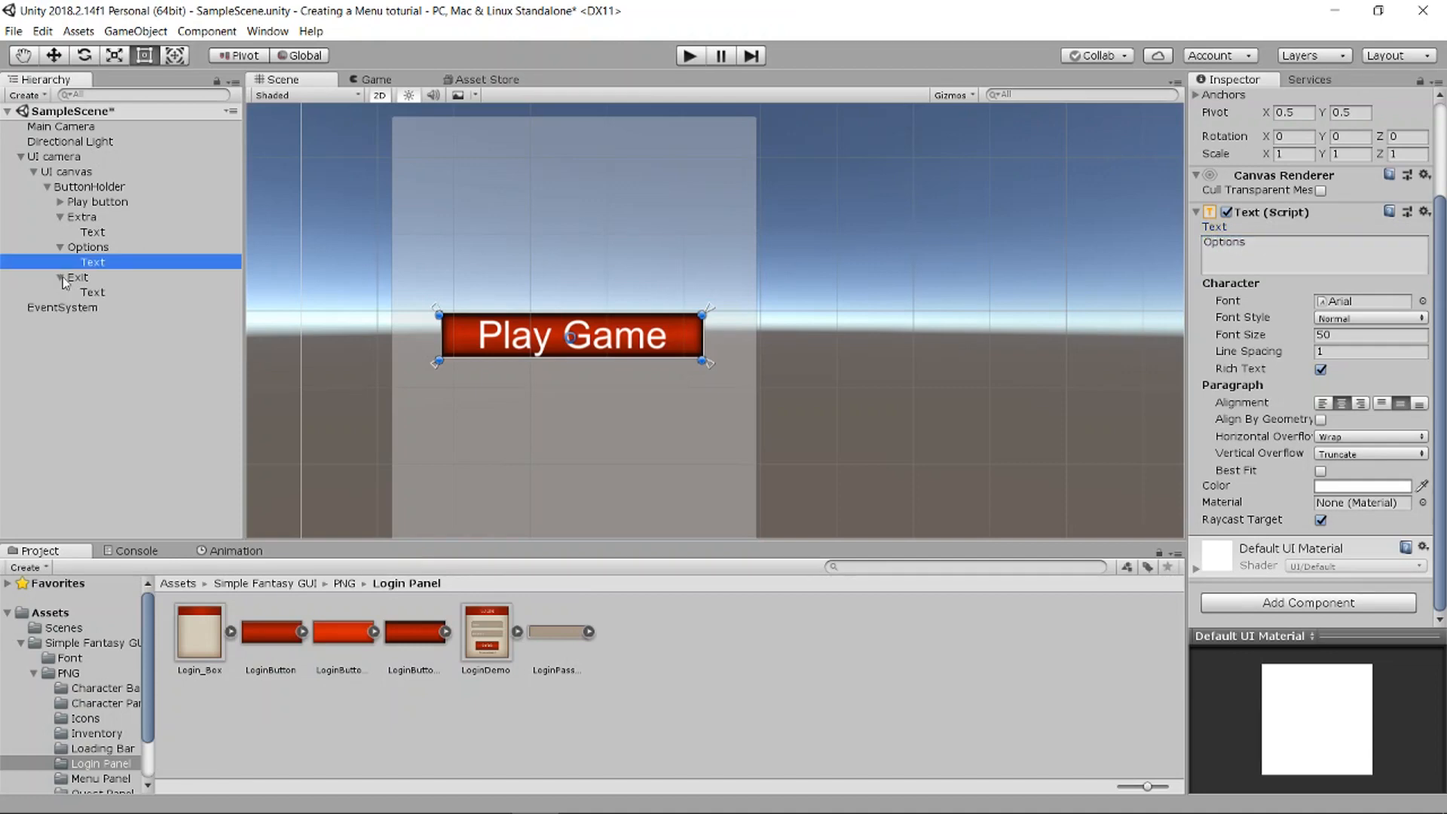
pyautogui.click(91, 292)
pyautogui.click(1267, 257)
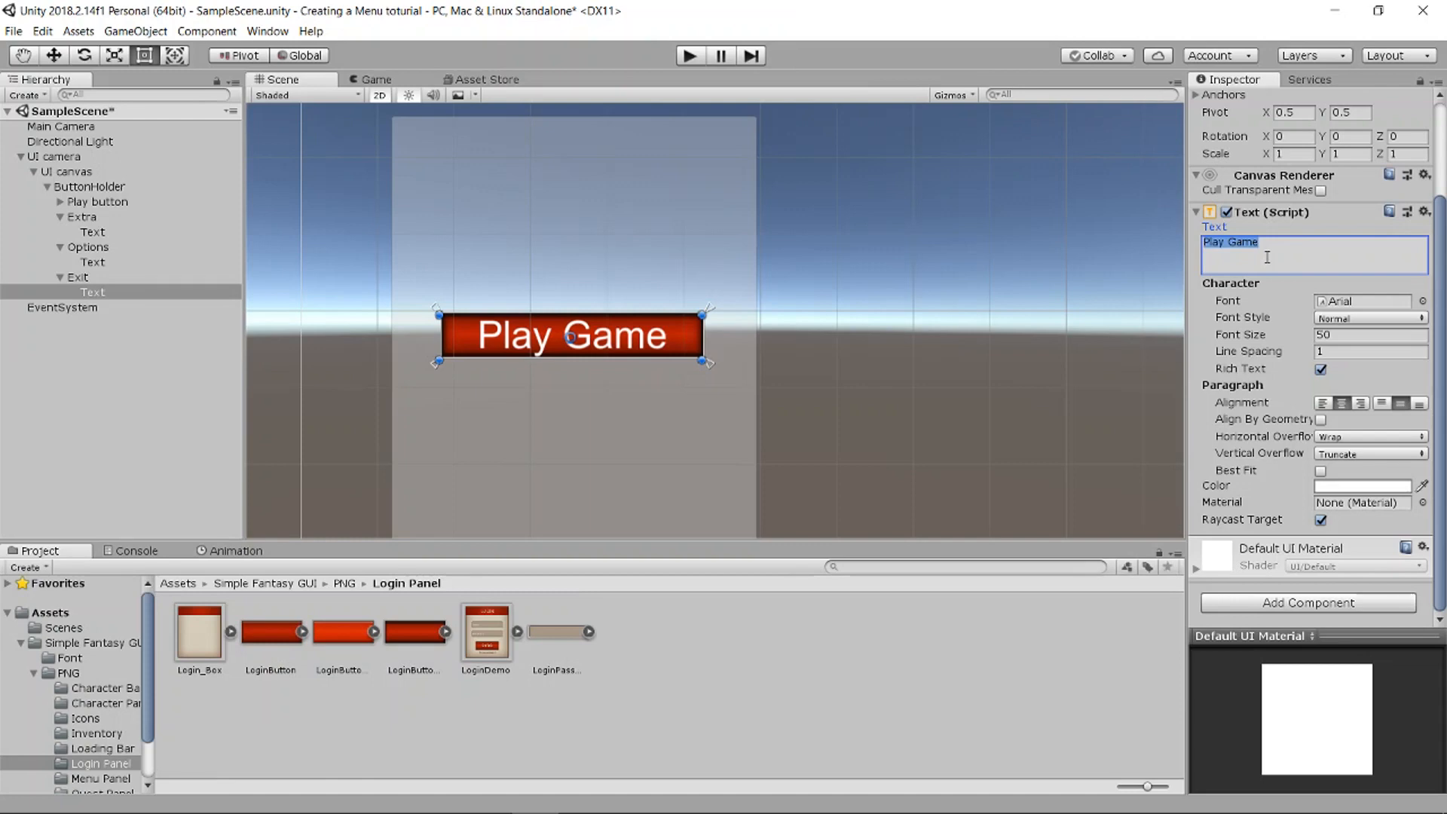
pyautogui.write('Exit Game')
pyautogui.click(172, 360)
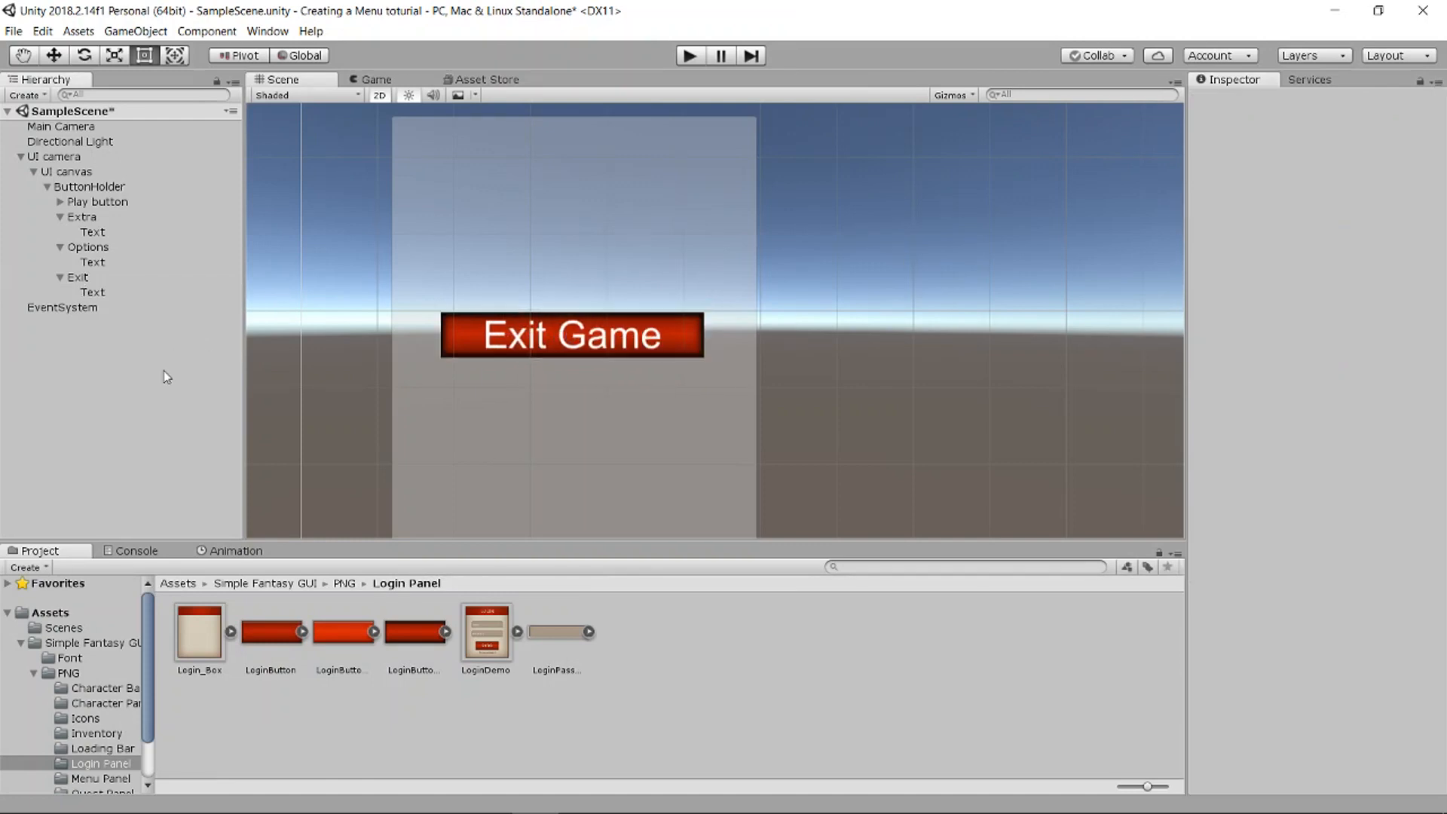
# Step: Add a Vertical Layout Group component to ButtonHolder
pyautogui.click(80, 189)
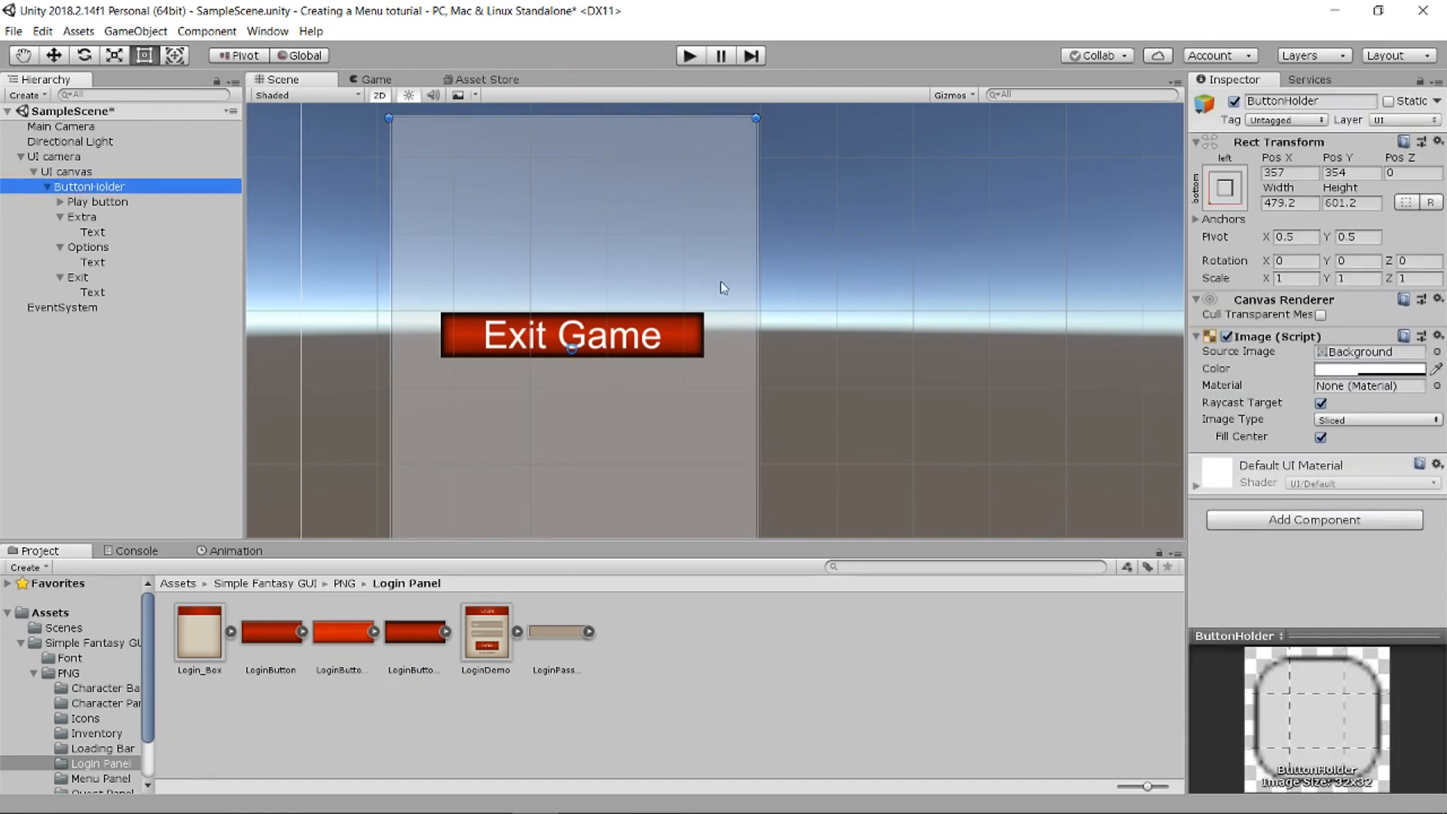
pyautogui.click(1284, 518)
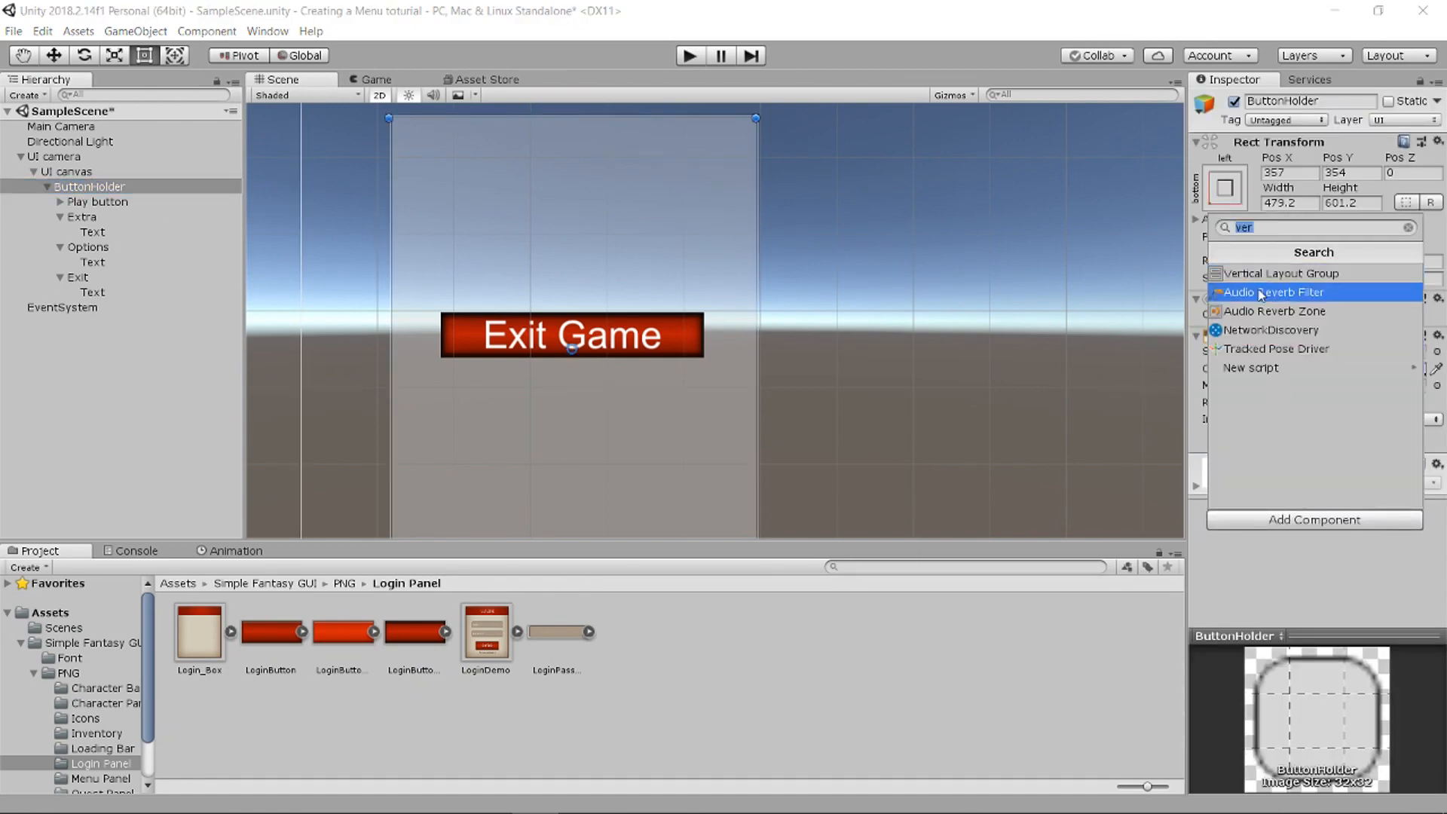
pyautogui.press('BackSpace')
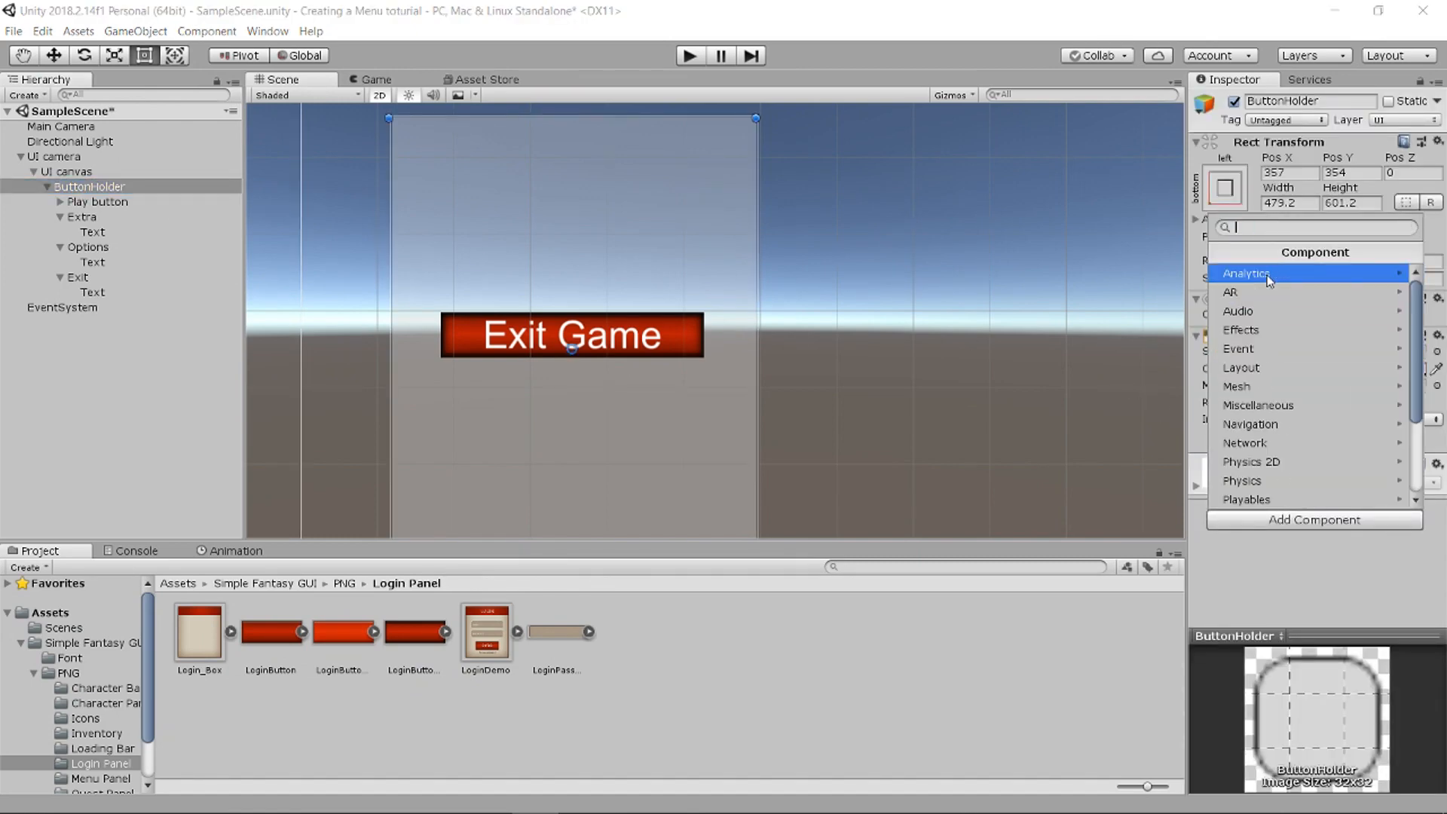
pyautogui.write('ver')
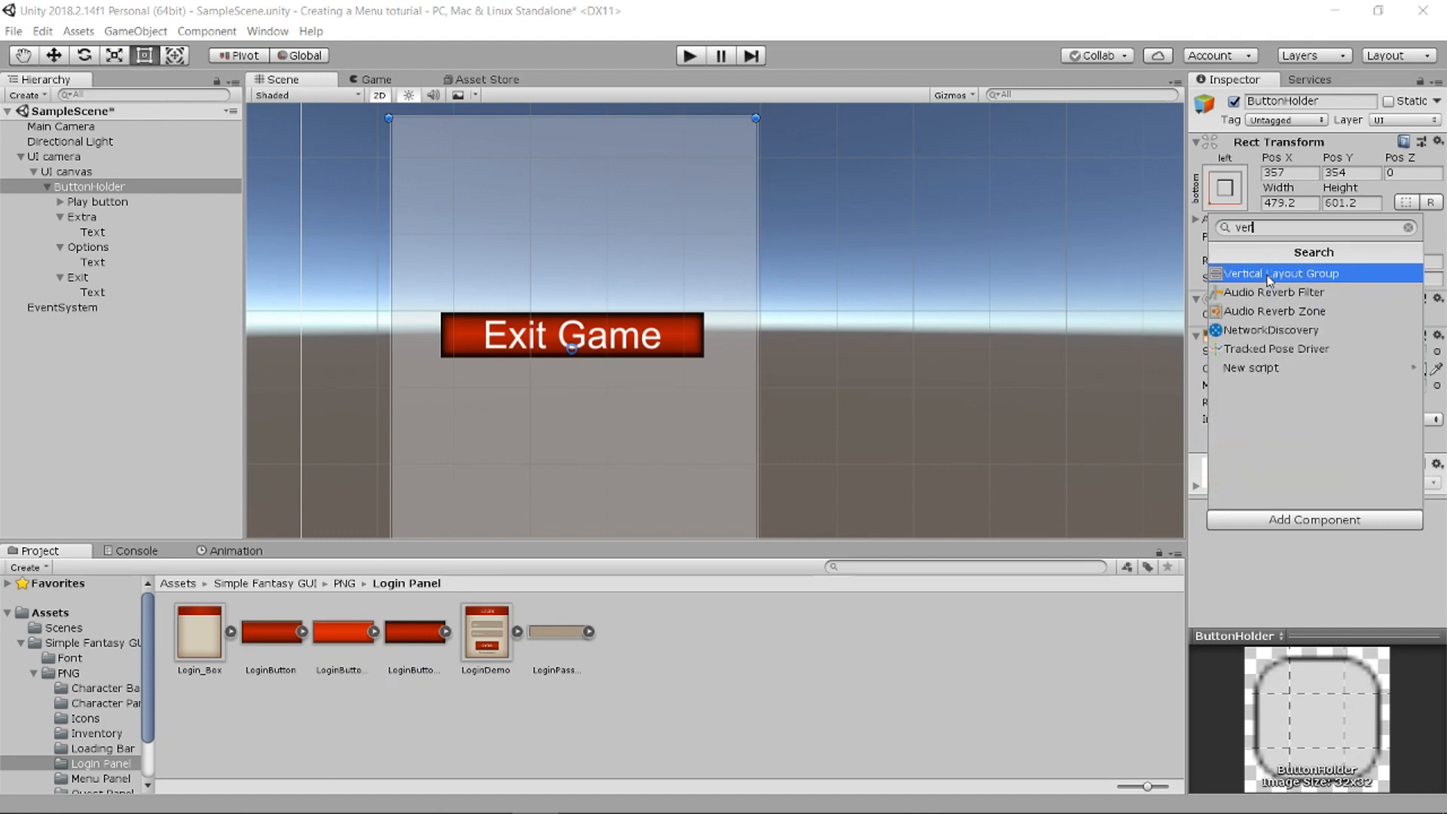
pyautogui.click(1270, 279)
# Step: Set the child alignment of ButtonHolder's Vertical Layout Group to Middle Center
pyautogui.scroll(-4, 514, 223)
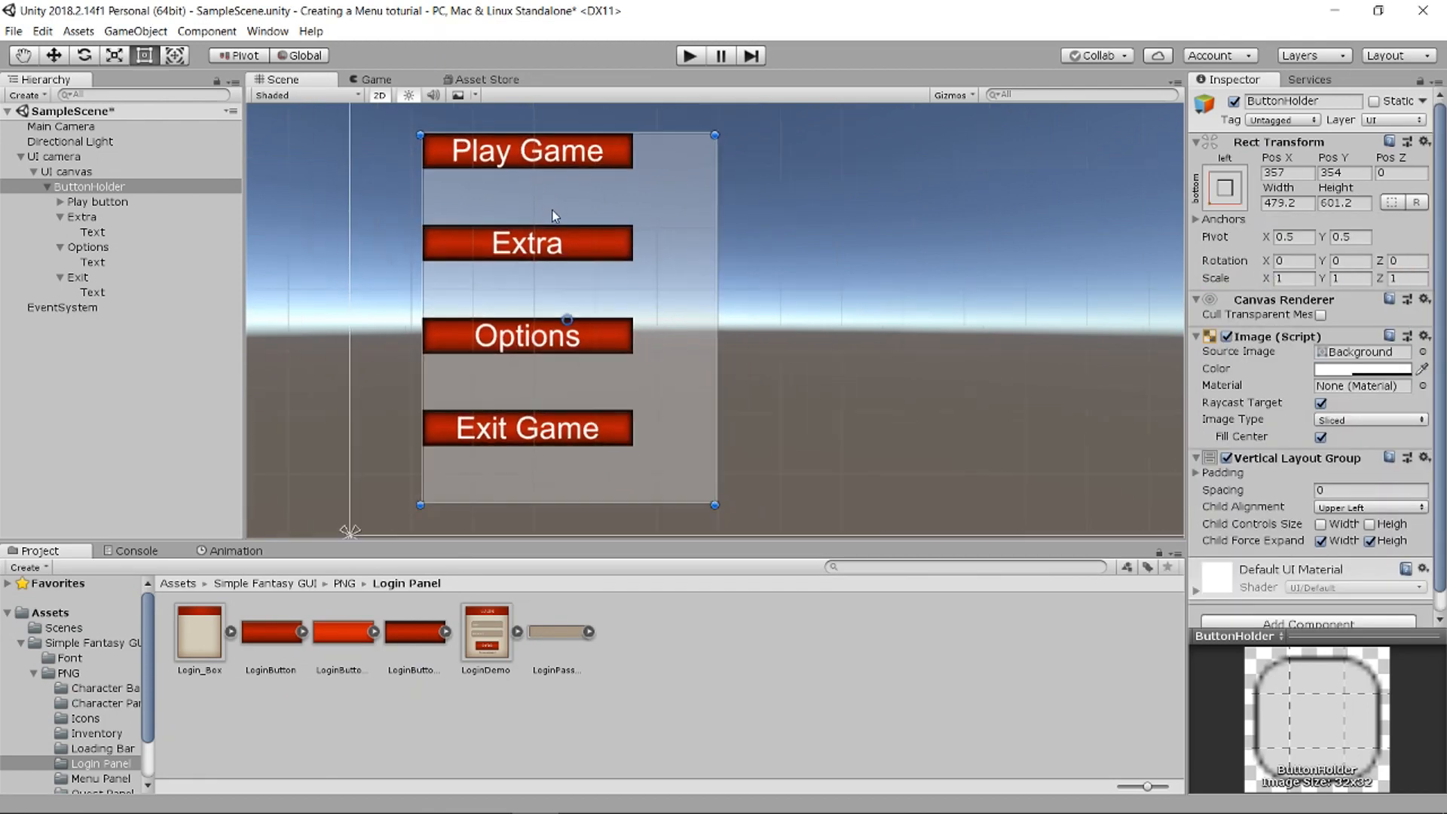
pyautogui.scroll(3, 548, 193)
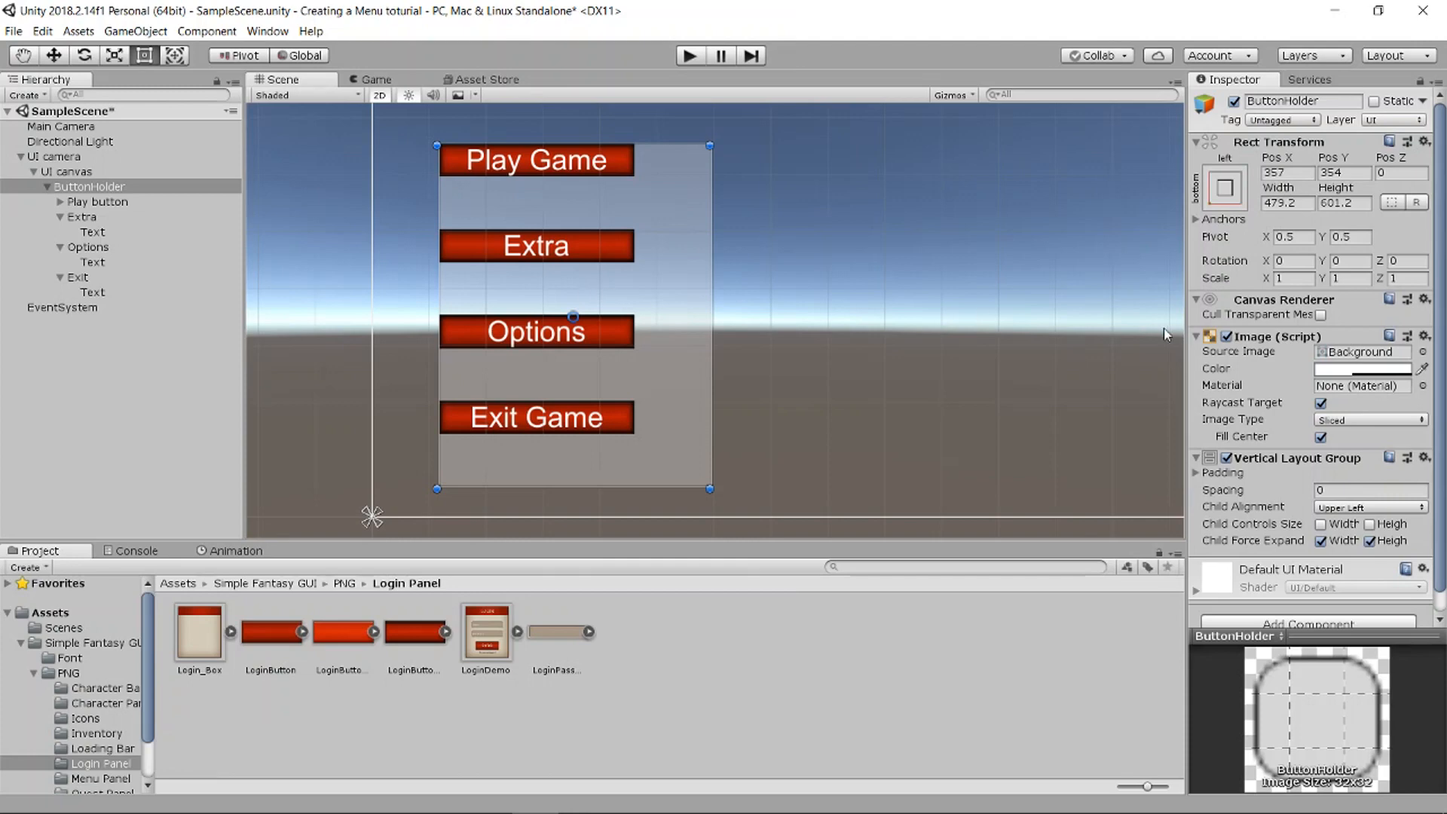
pyautogui.click(1354, 509)
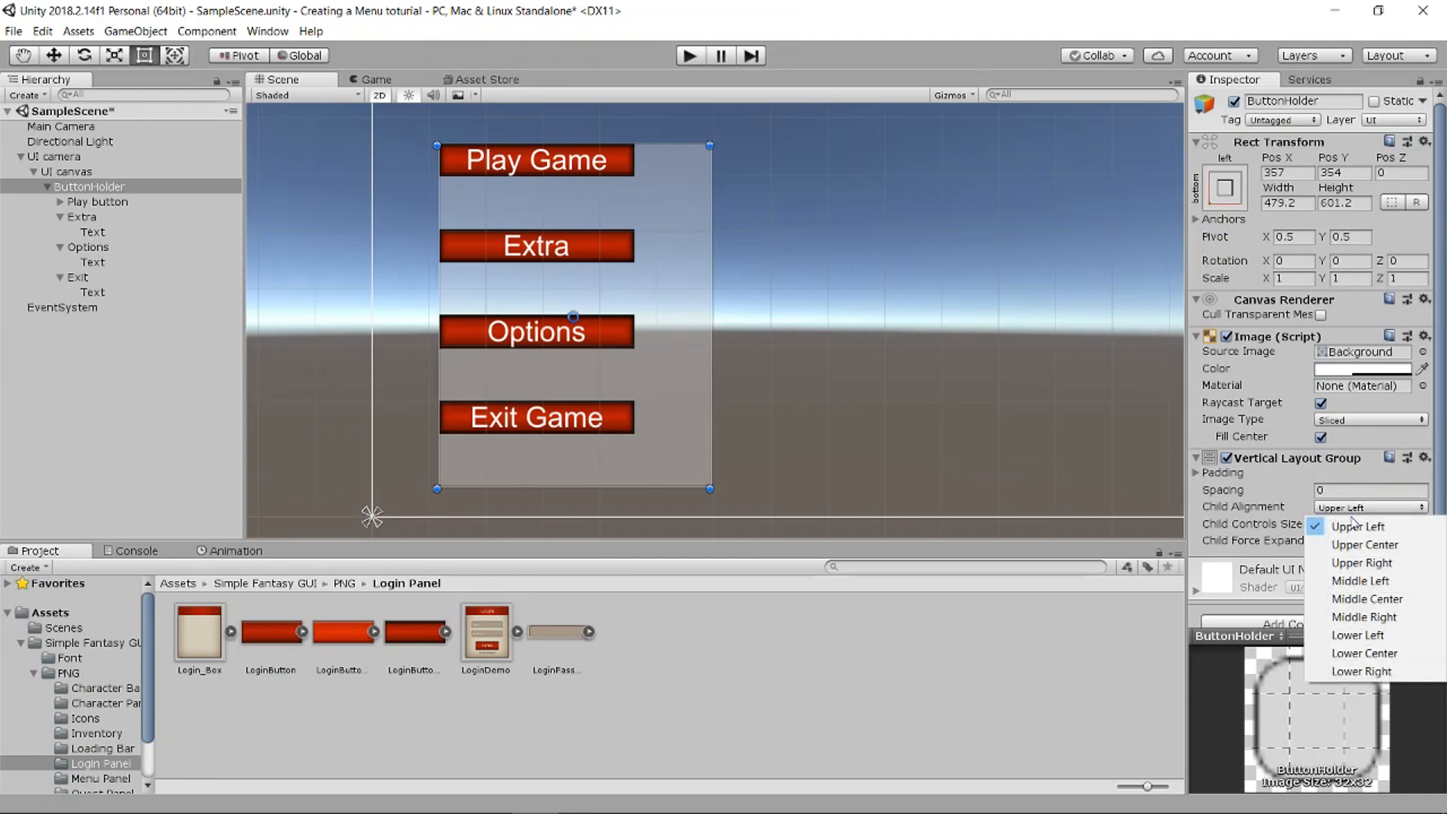
pyautogui.click(1366, 599)
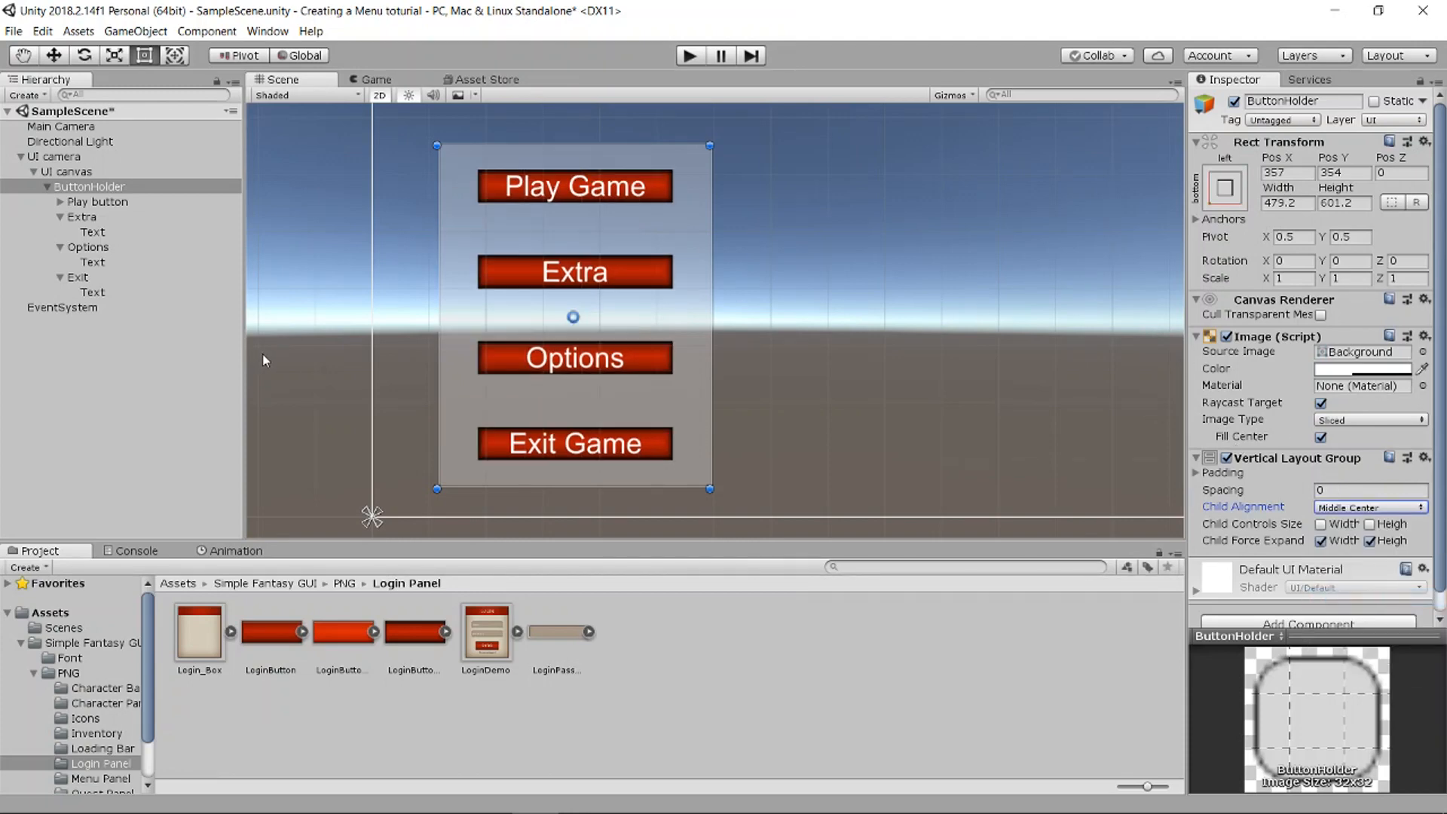
# Step: Try duplicating the Play button twice inside ButtonHolder to test the vertical layout, and undo both duplicates
pyautogui.click(98, 202)
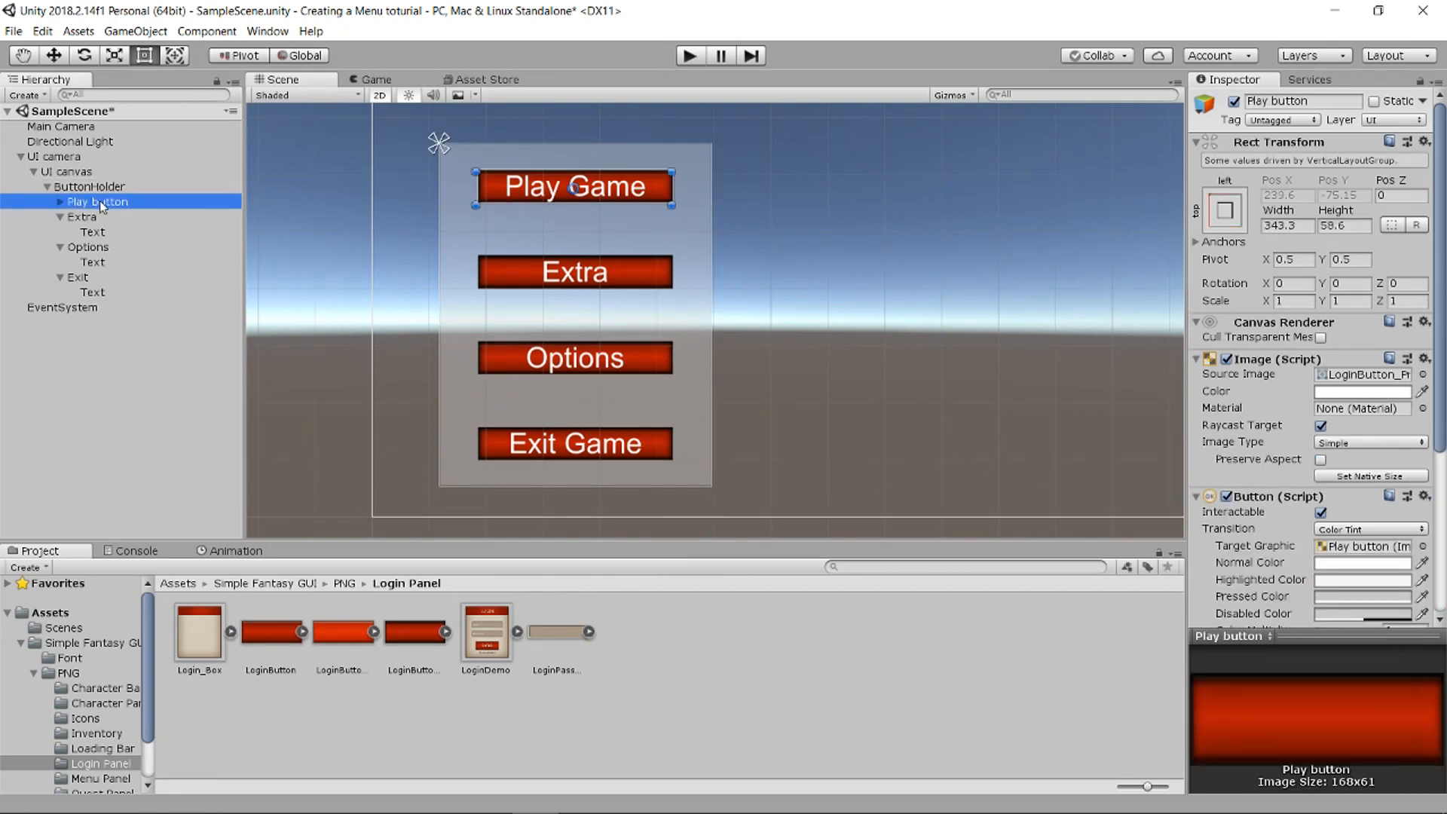
pyautogui.hotkey('ctrl', 'd')
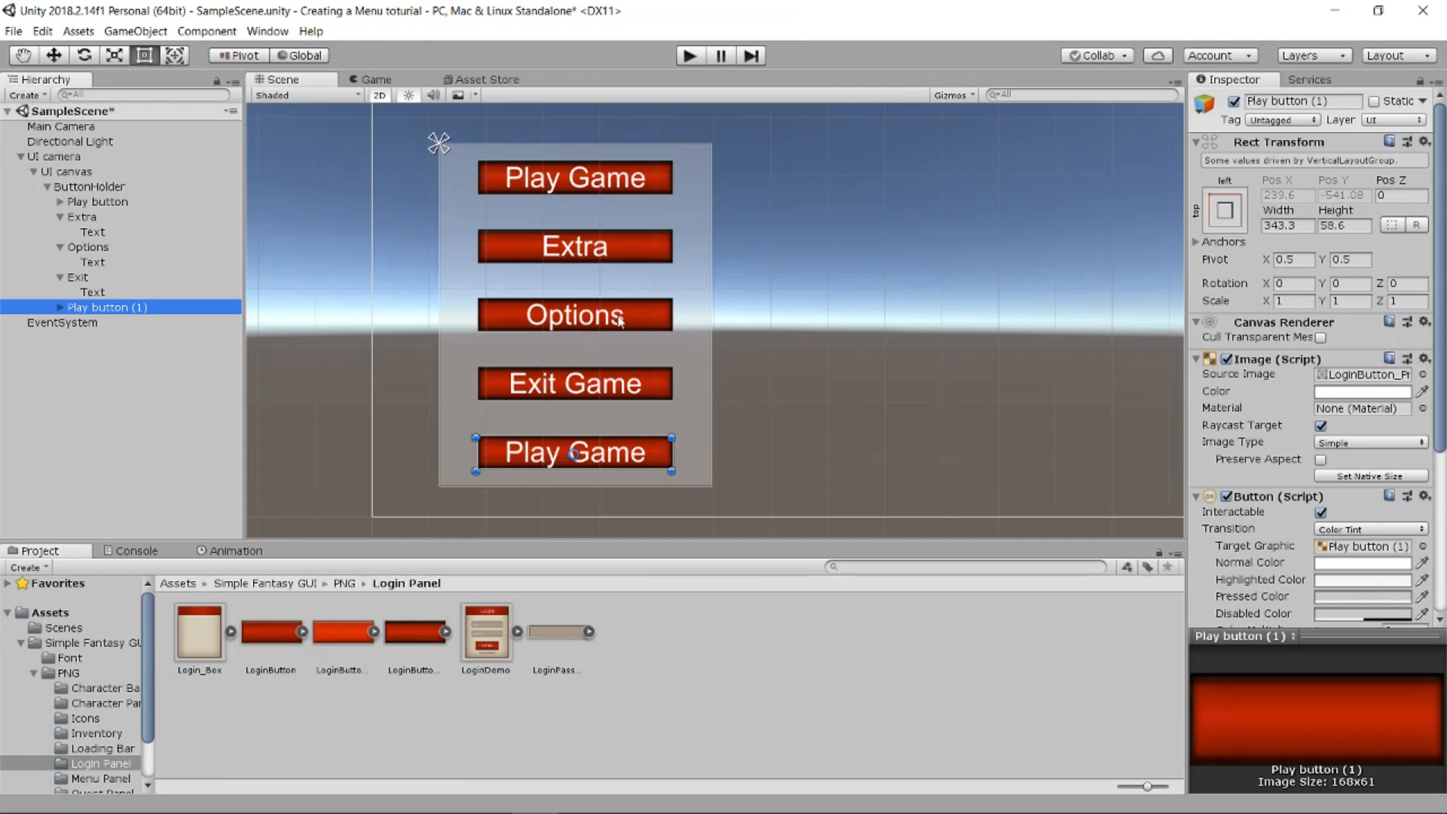
pyautogui.hotkey('ctrl', 'd')
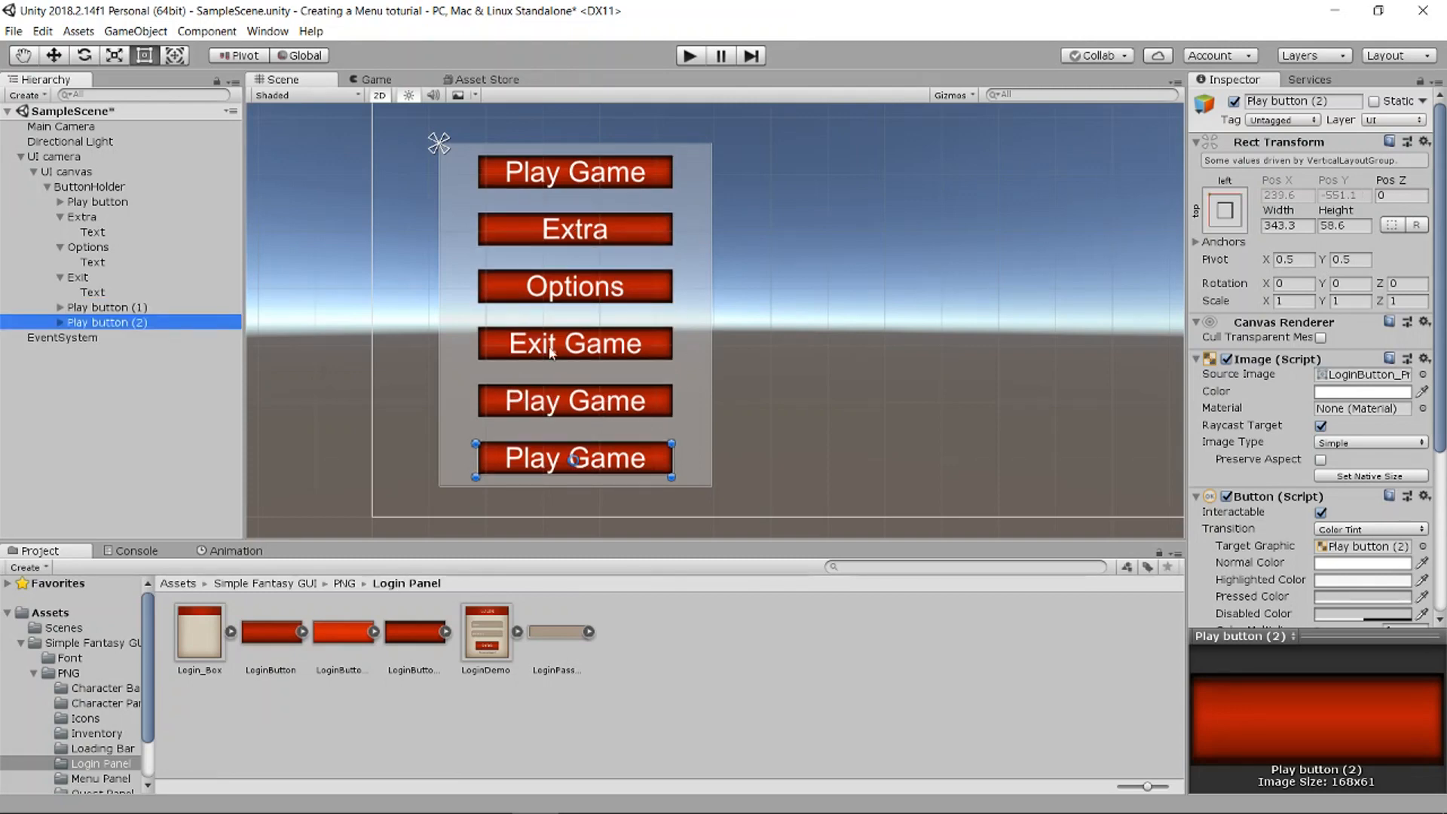
pyautogui.hotkey('ctrl', 'z')
pyautogui.hotkey('ctrl', 'z')
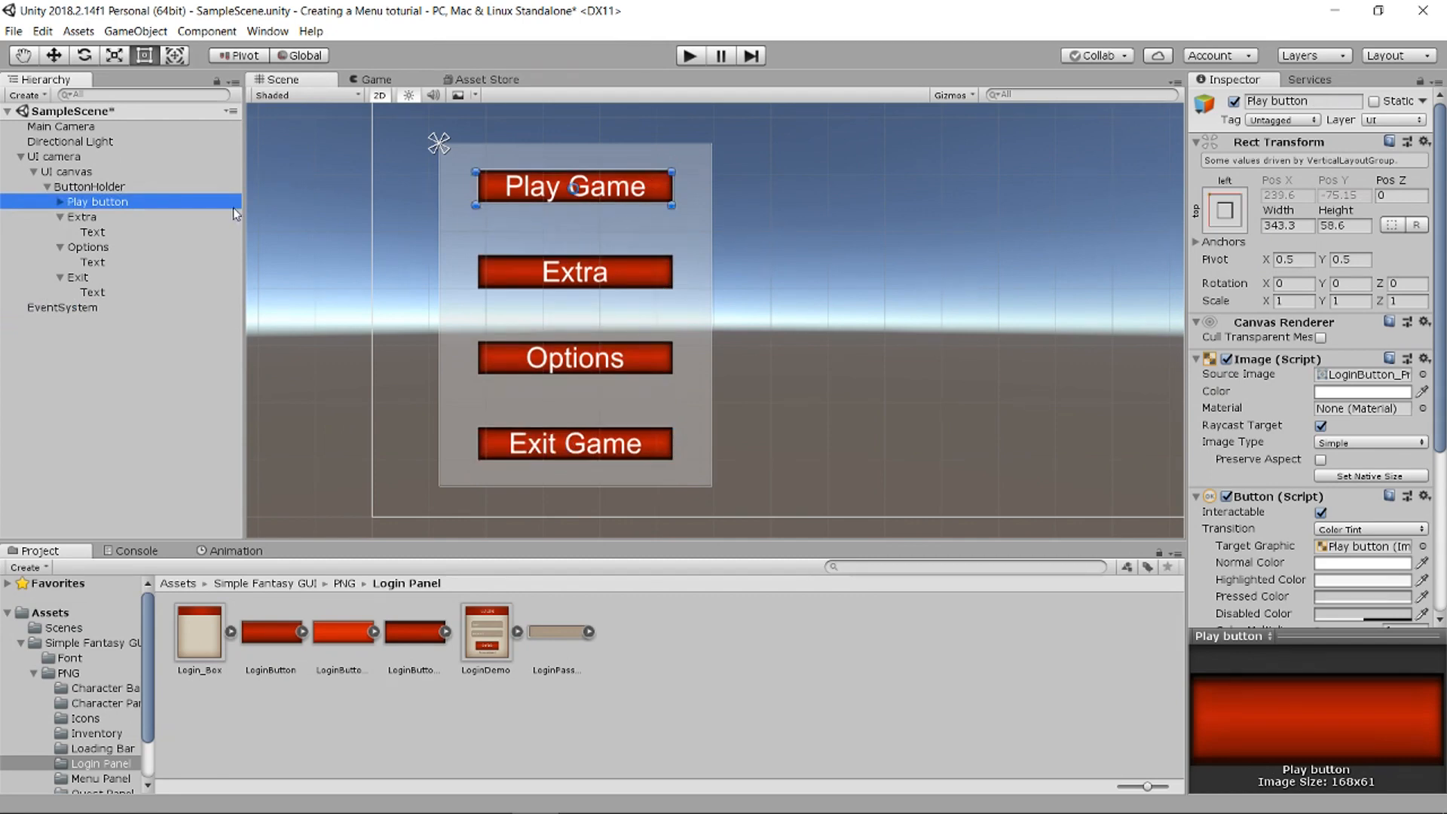
# Step: Run the scene in Play mode to check the menu's button arrangement, and stop it
pyautogui.scroll(2, 617, 237)
pyautogui.scroll(-3, 616, 236)
pyautogui.click(689, 55)
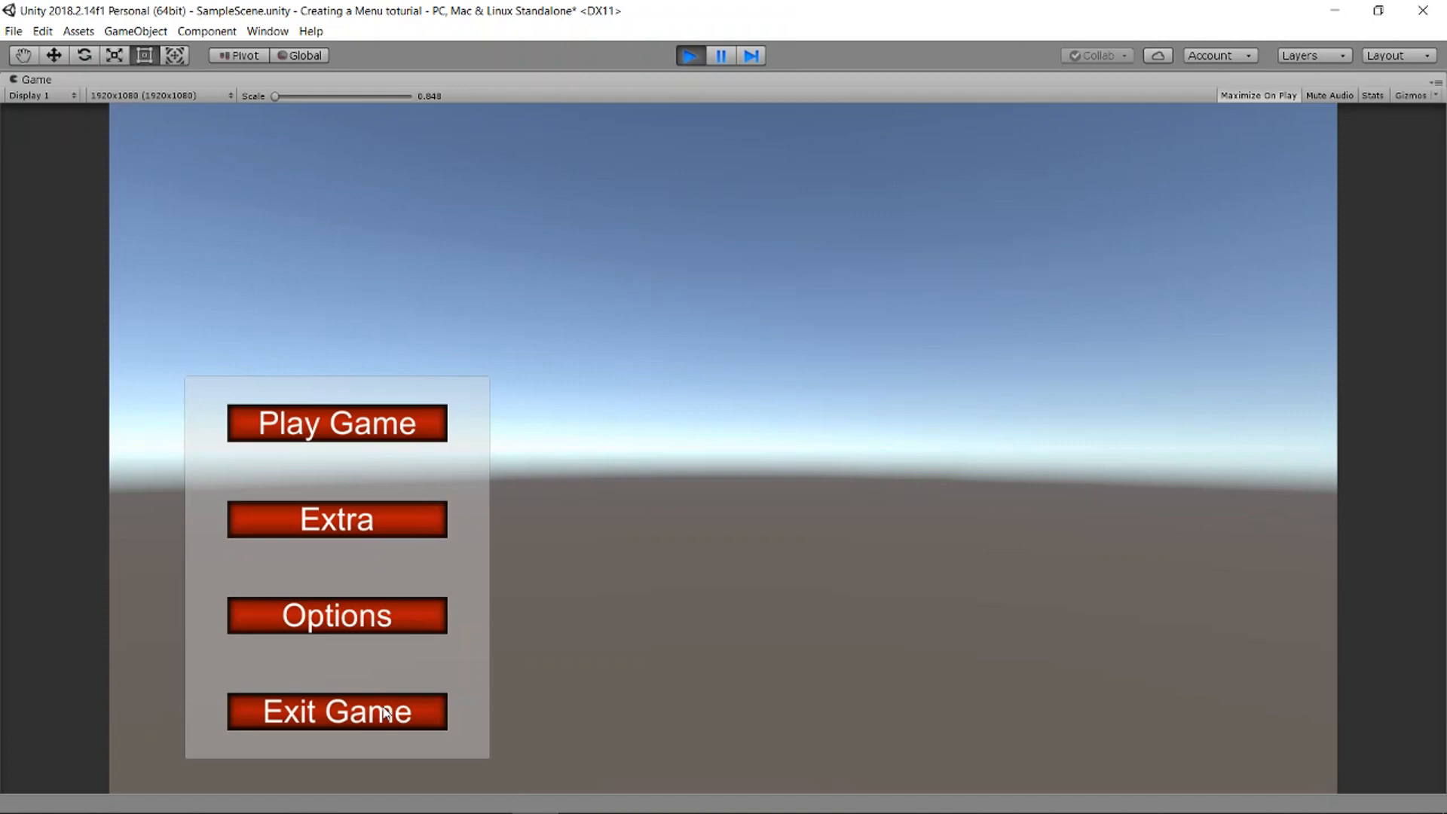
pyautogui.click(688, 58)
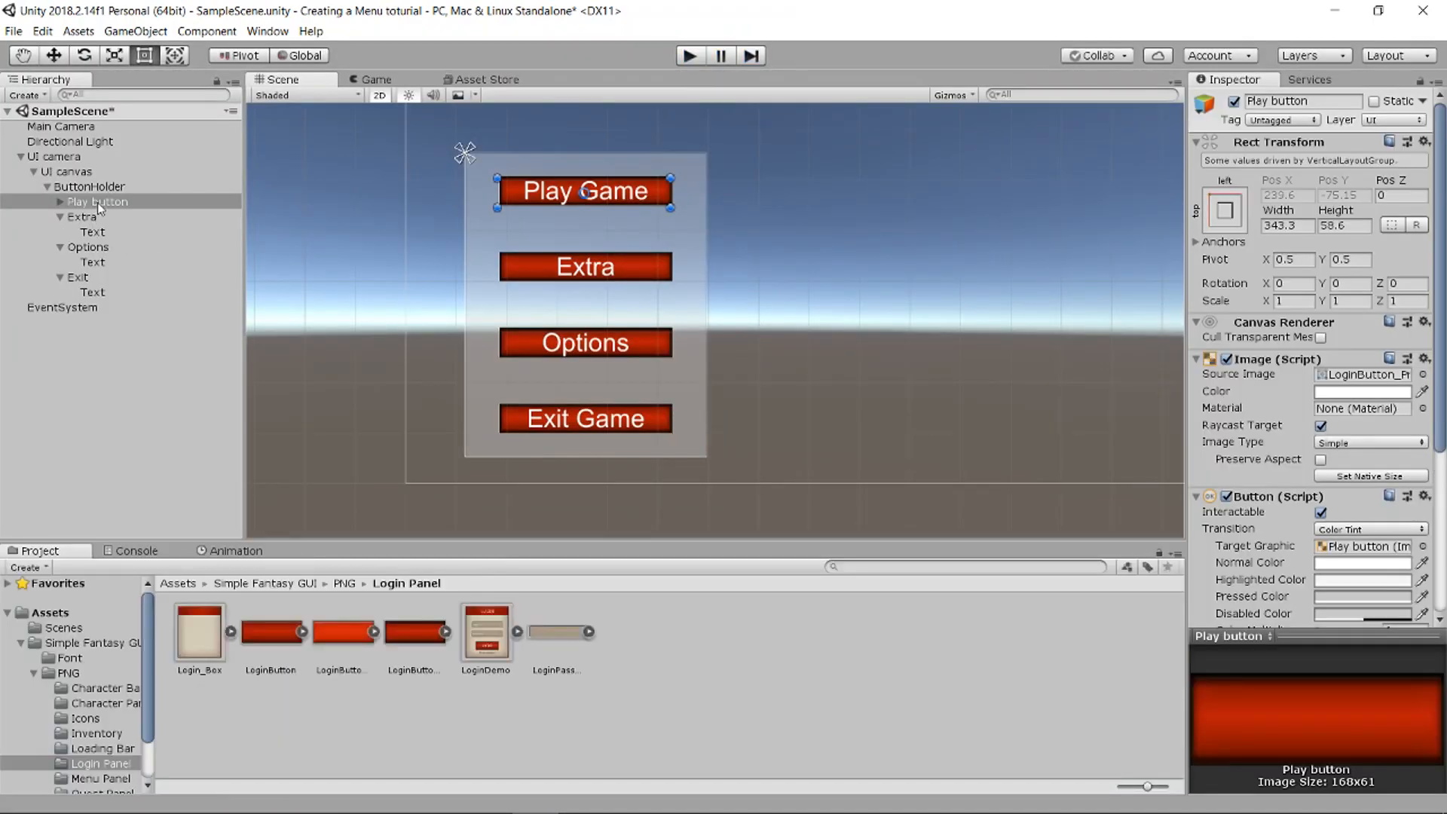
# Step: Make ButtonHolder's background fully transparent by setting its Image color's alpha to 0
pyautogui.click(97, 202)
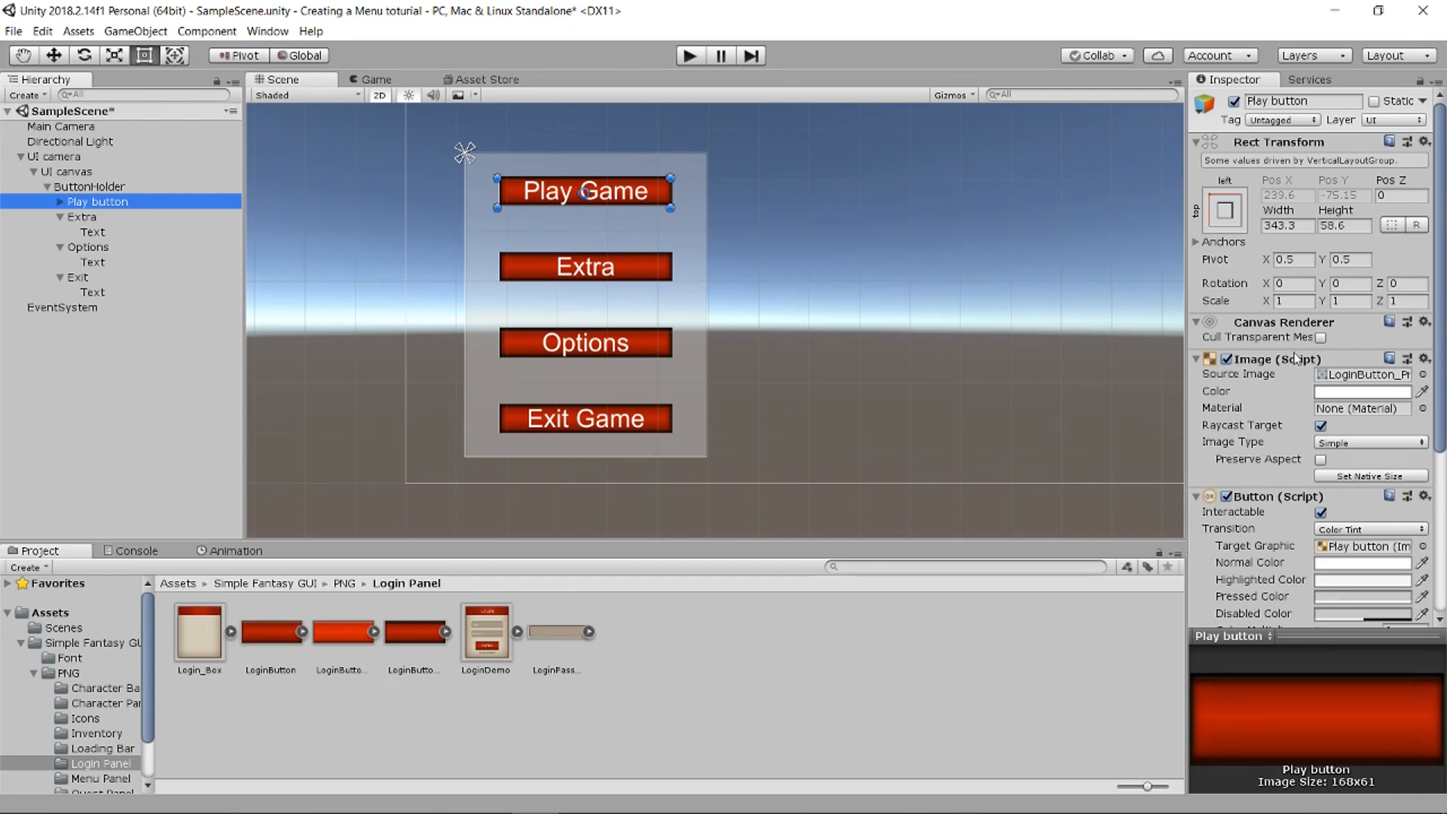
pyautogui.click(106, 188)
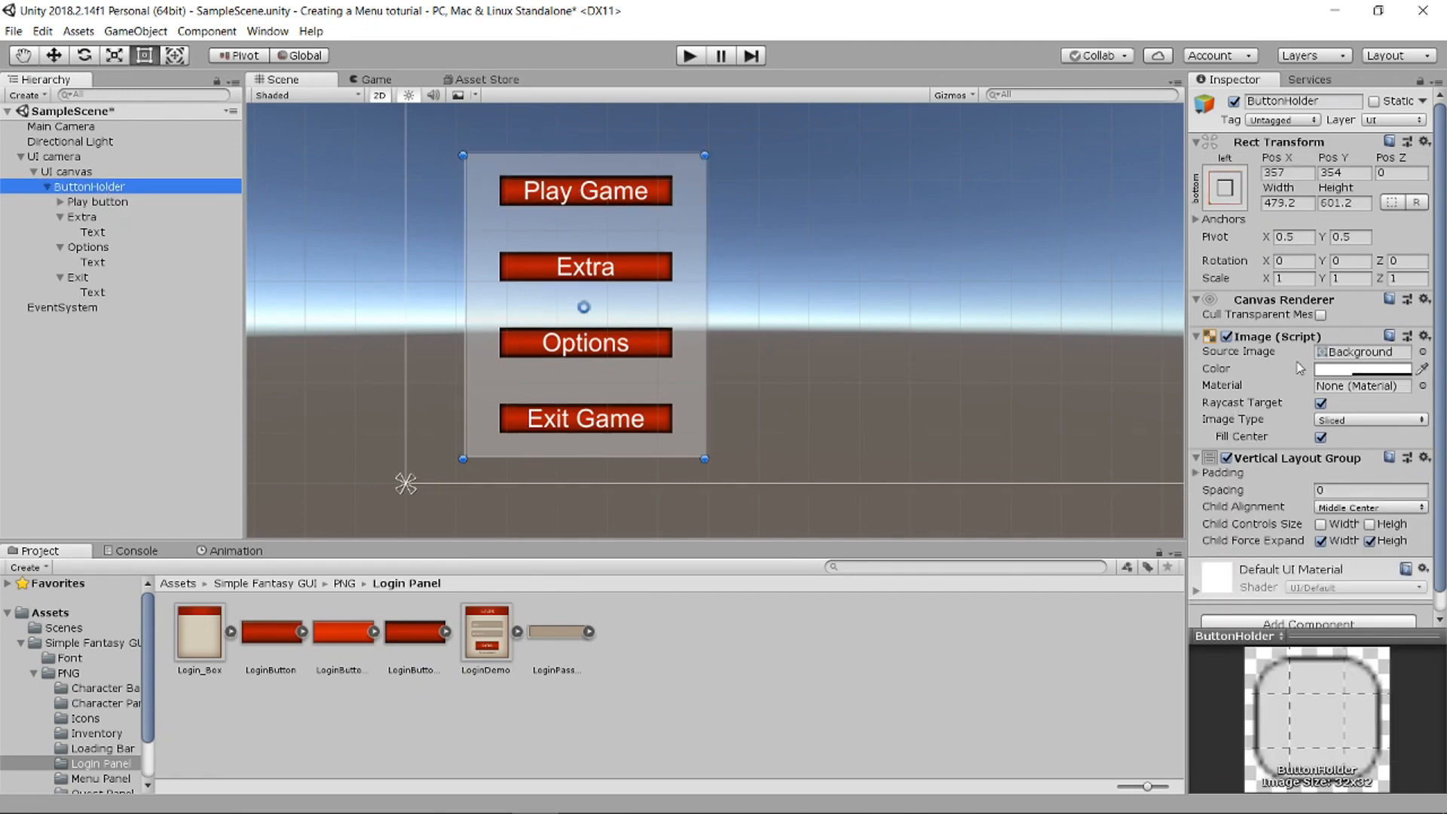
pyautogui.click(1357, 369)
pyautogui.moveTo(88, 397); pyautogui.dragTo(20, 391)
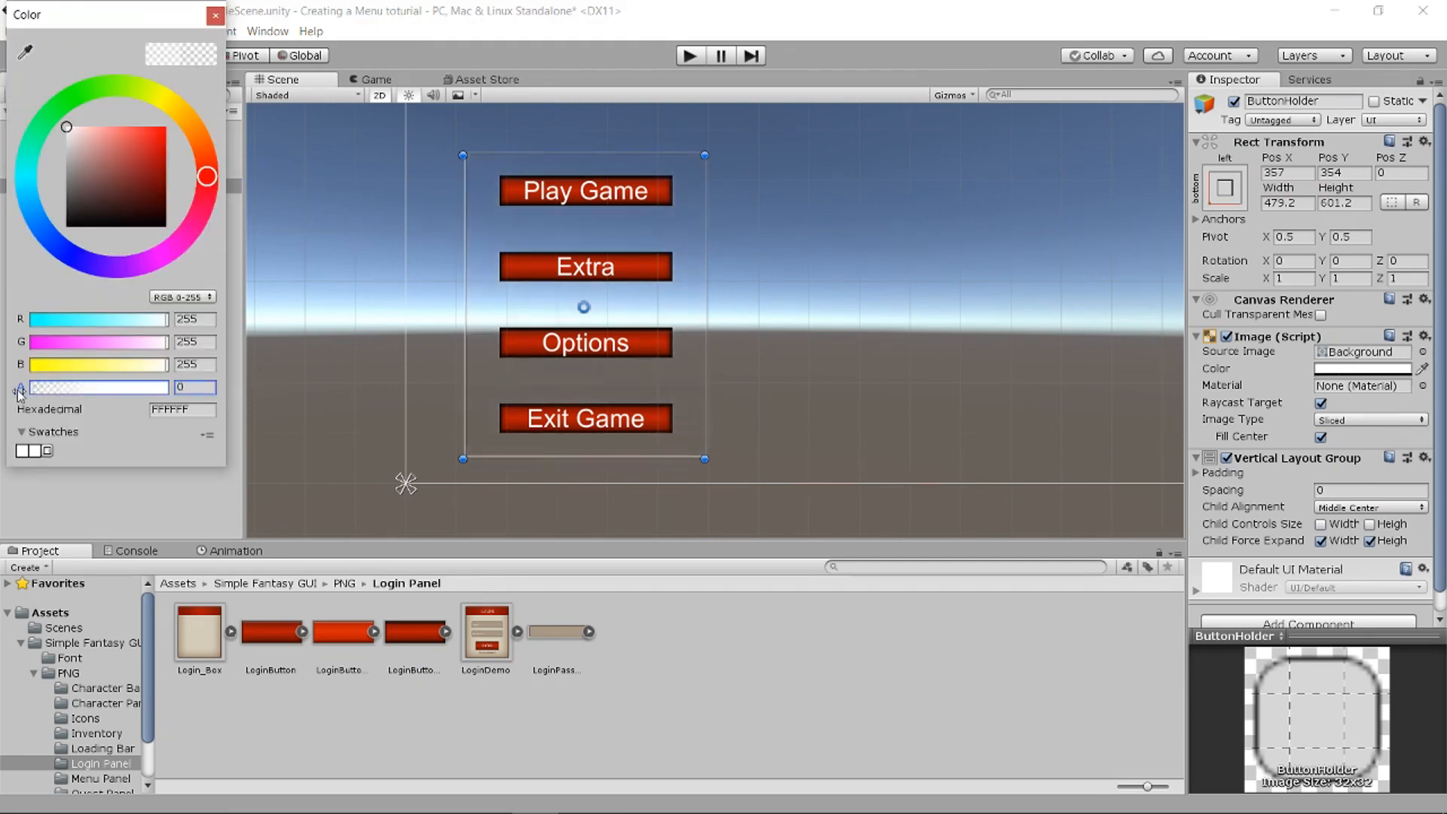
pyautogui.click(215, 16)
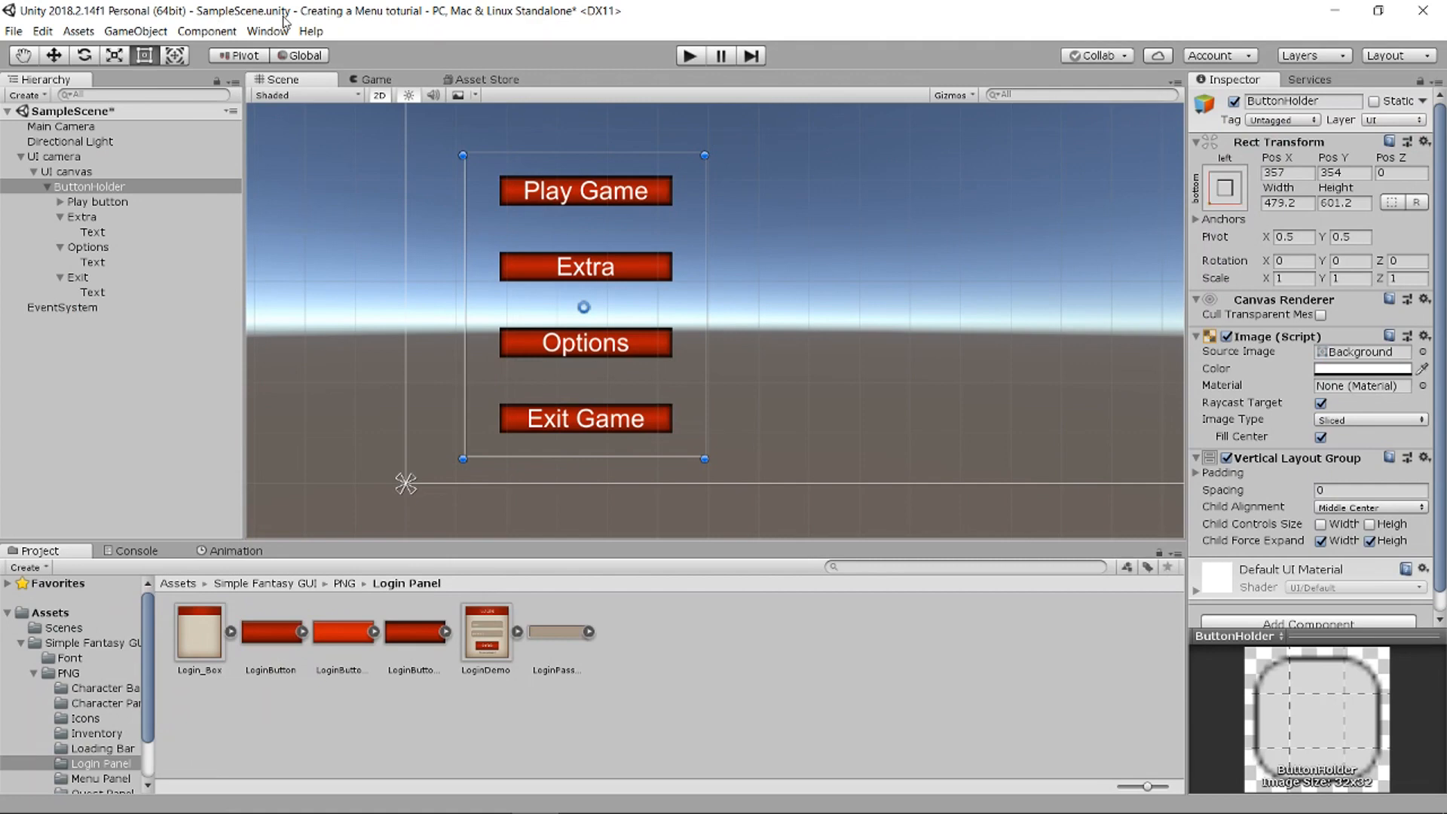
pyautogui.click(852, 220)
pyautogui.scroll(-4, 855, 223)
pyautogui.moveTo(950, 197); pyautogui.dragTo(730, 311, button='middle')
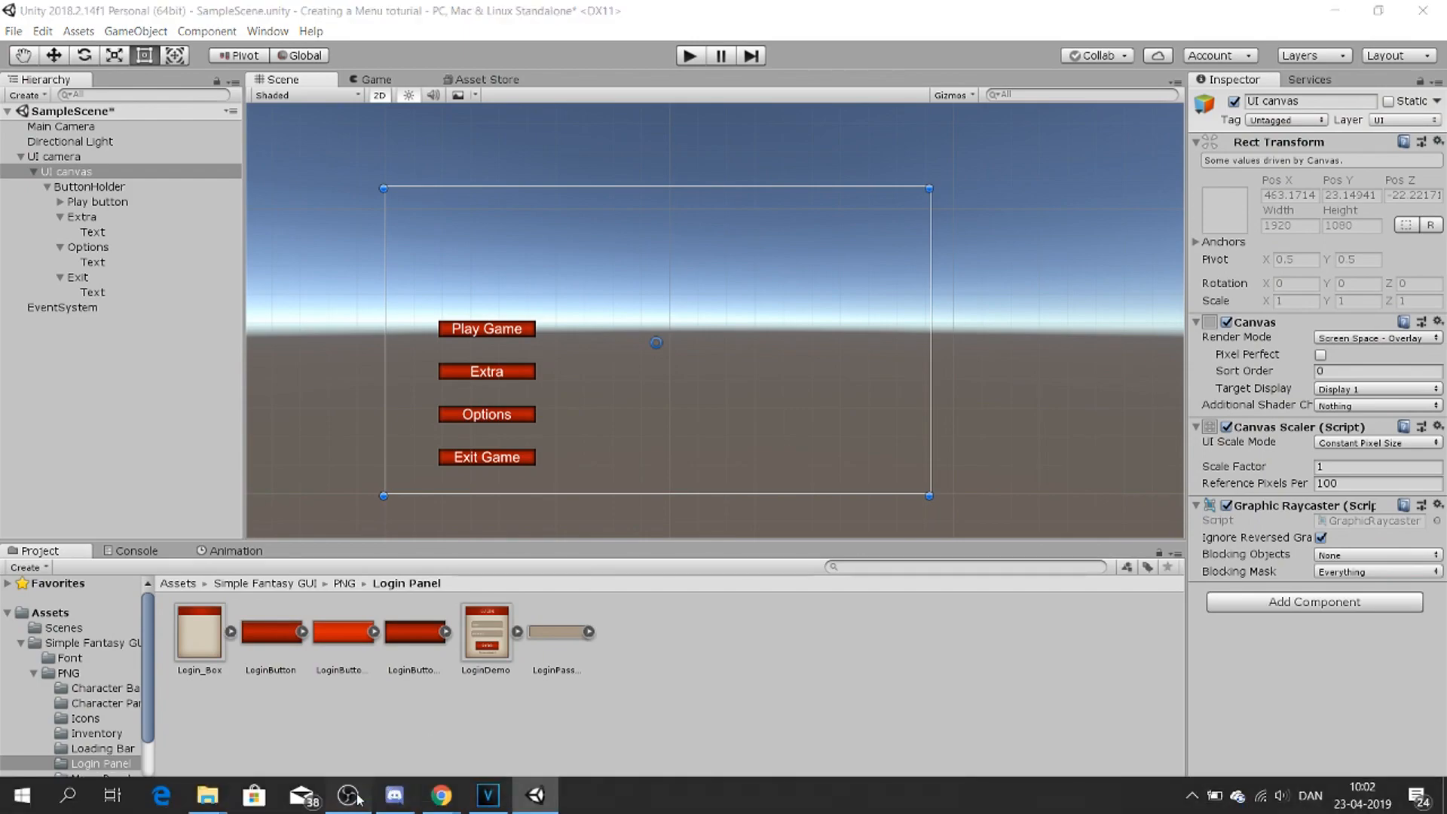
pyautogui.click(356, 797)
pyautogui.click(357, 798)
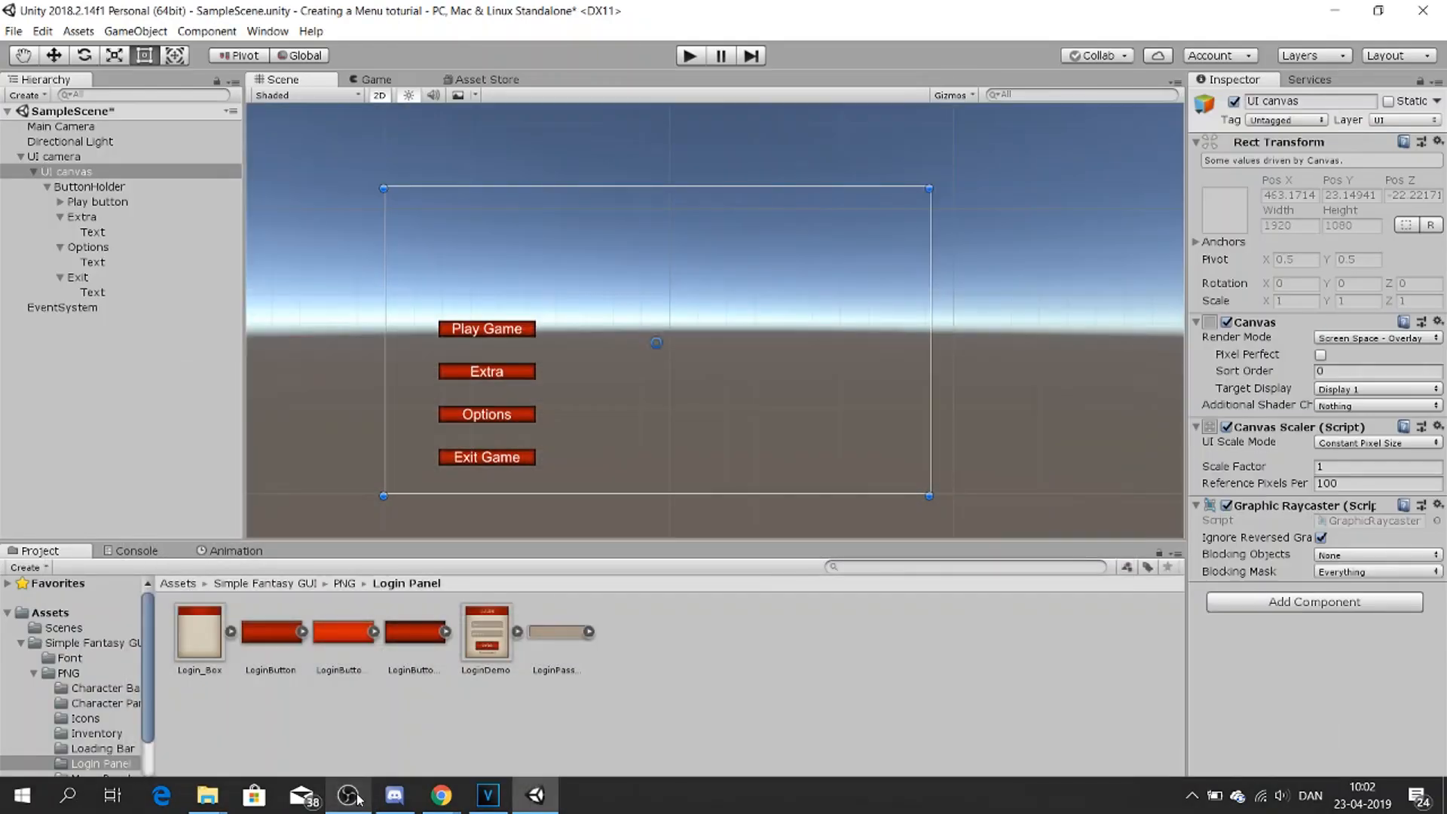